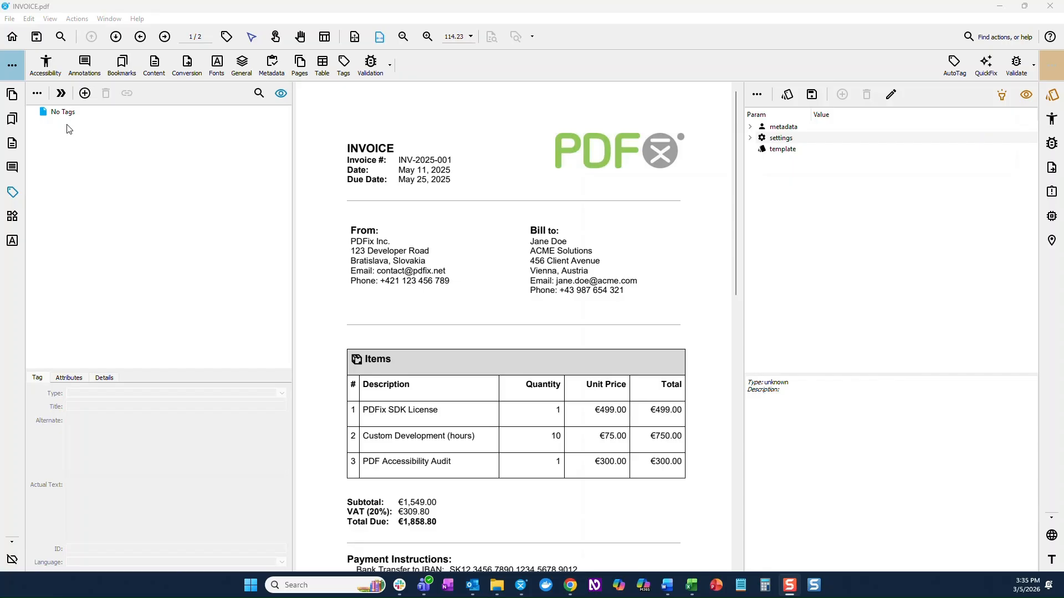
Run AutoTag on the untagged invoice and expand the first NonStruct element in the resulting tag tree.
{"action": "left_click", "coordinate": [954, 64]}
{"action": "left_click", "coordinate": [639, 393]}
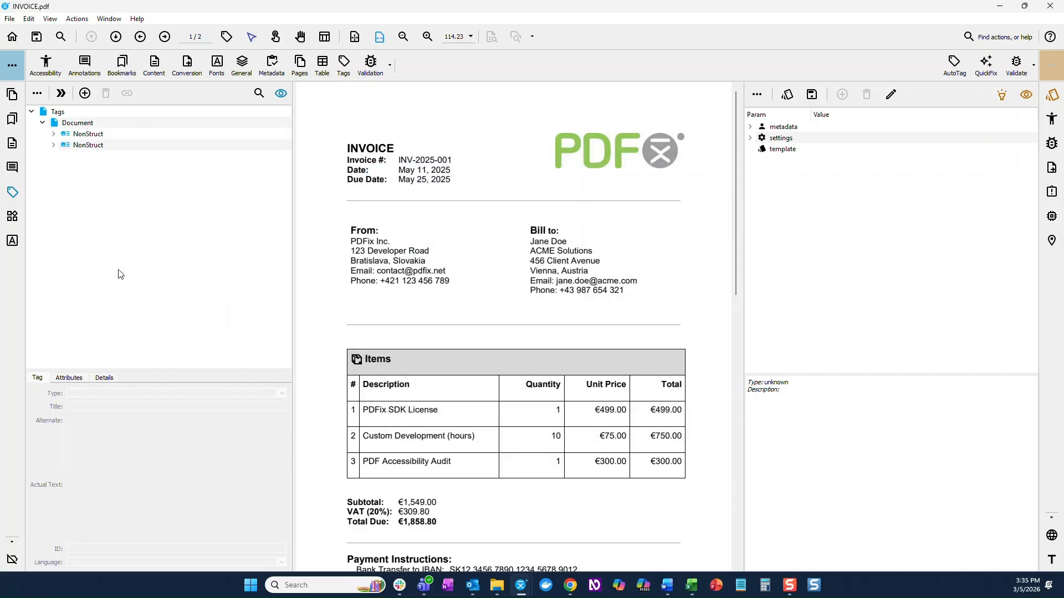
{"action": "left_click", "coordinate": [54, 134]}
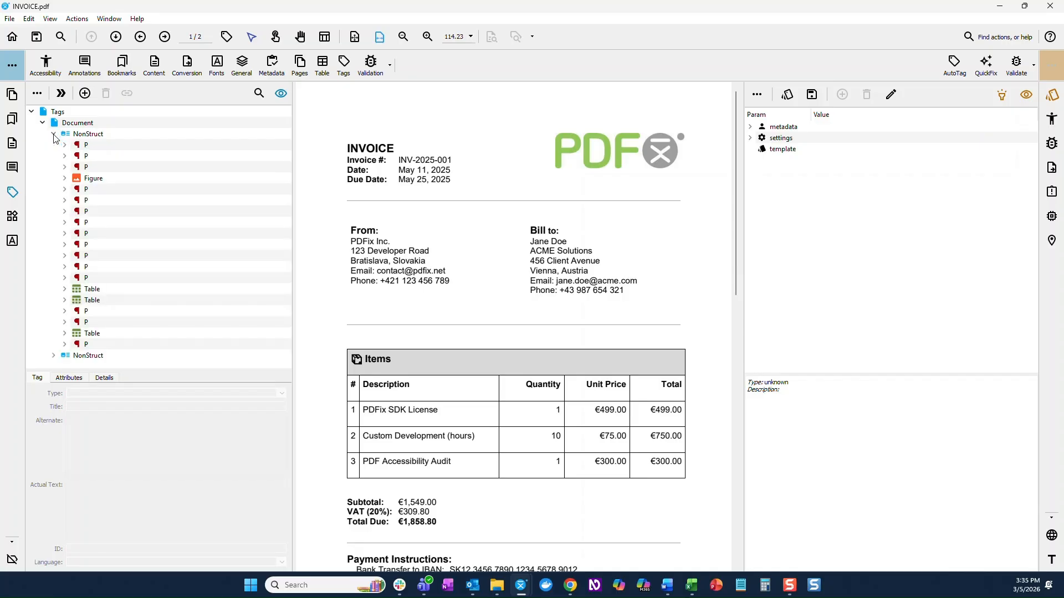
Examine which page content the first P tags and the Figure tag cover in the invoice header.
{"action": "left_click", "coordinate": [87, 137]}
{"action": "left_click", "coordinate": [114, 146]}
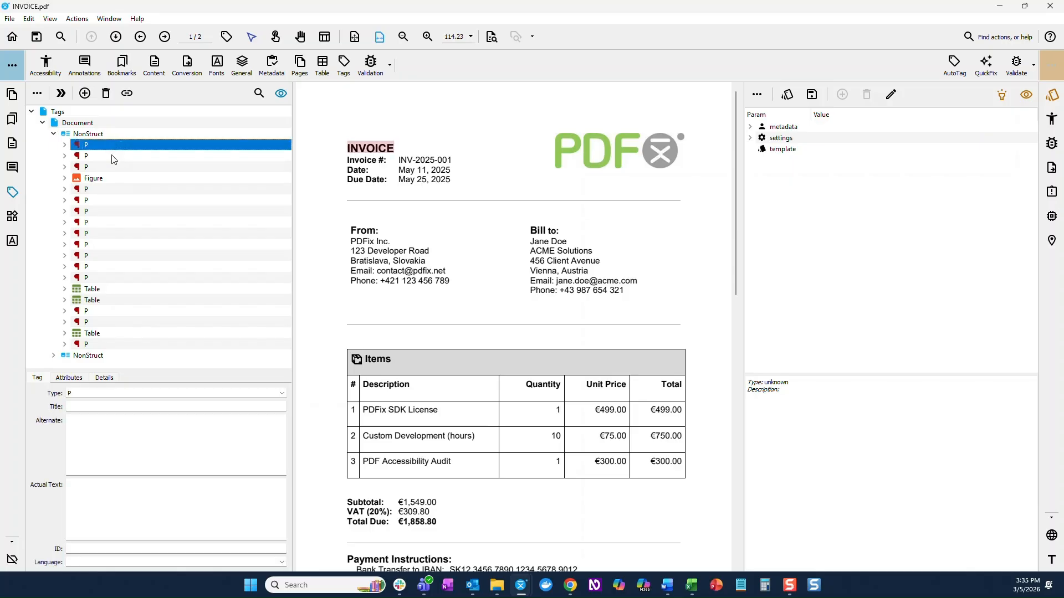
{"action": "left_click", "coordinate": [113, 156]}
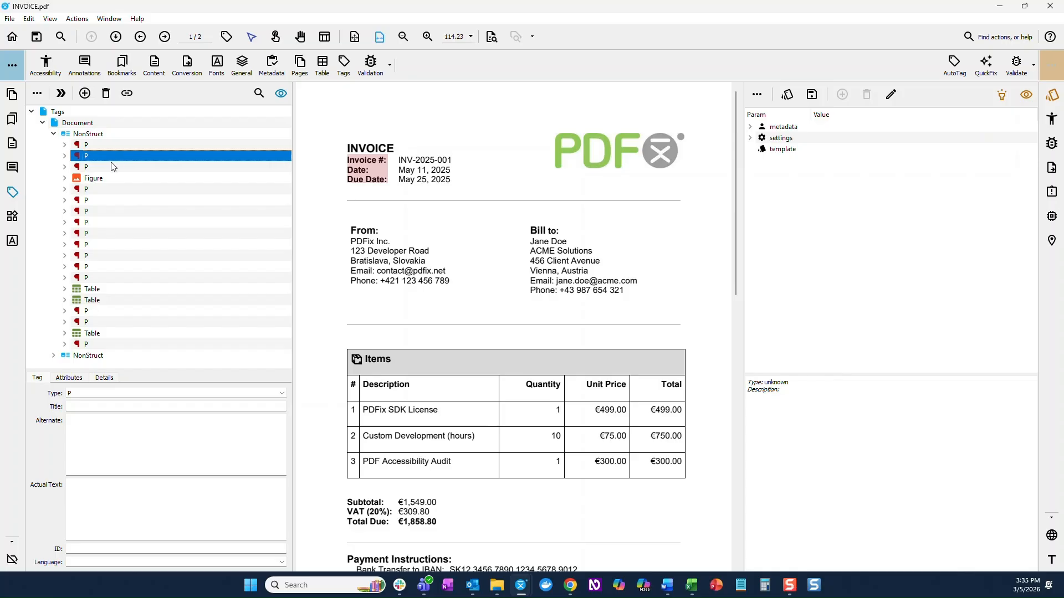
{"action": "left_click", "coordinate": [112, 168]}
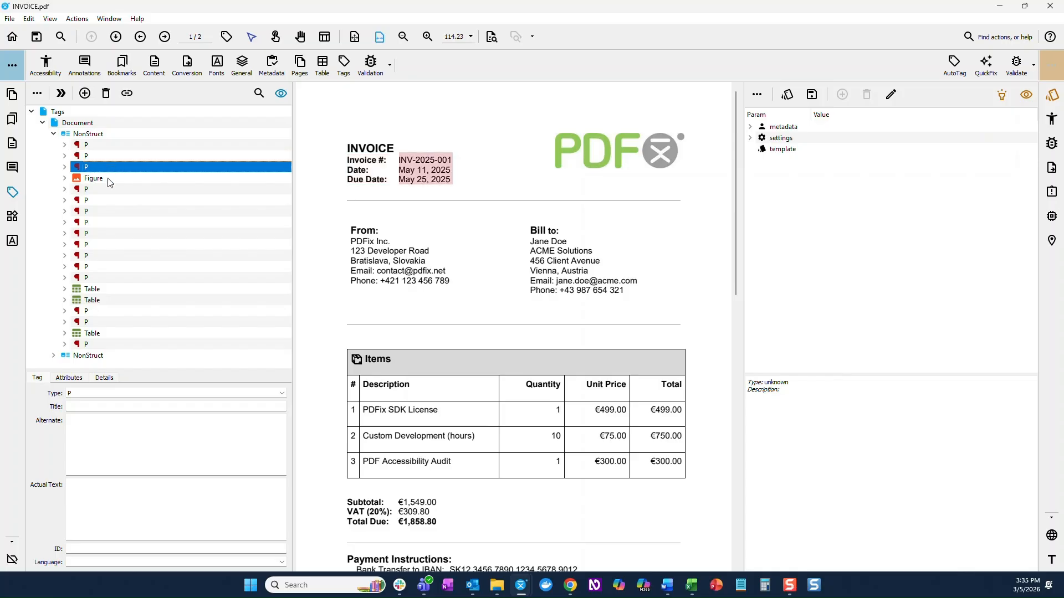
{"action": "left_click", "coordinate": [109, 182]}
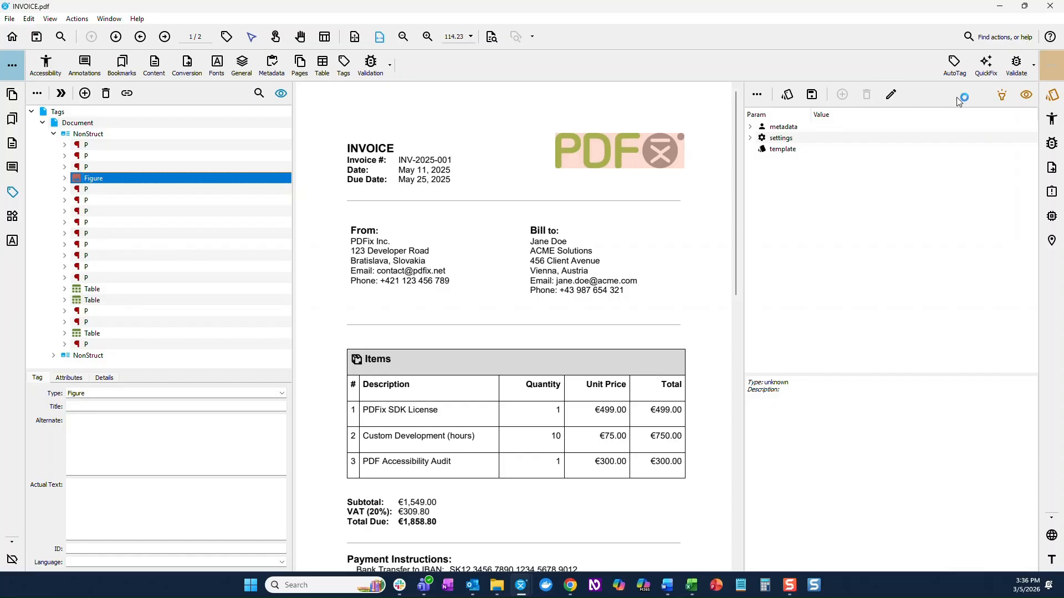
Run Preflight on the document to fill the layout template.
{"action": "left_click", "coordinate": [1053, 97]}
{"action": "left_click", "coordinate": [1052, 96]}
{"action": "left_click", "coordinate": [1053, 96]}
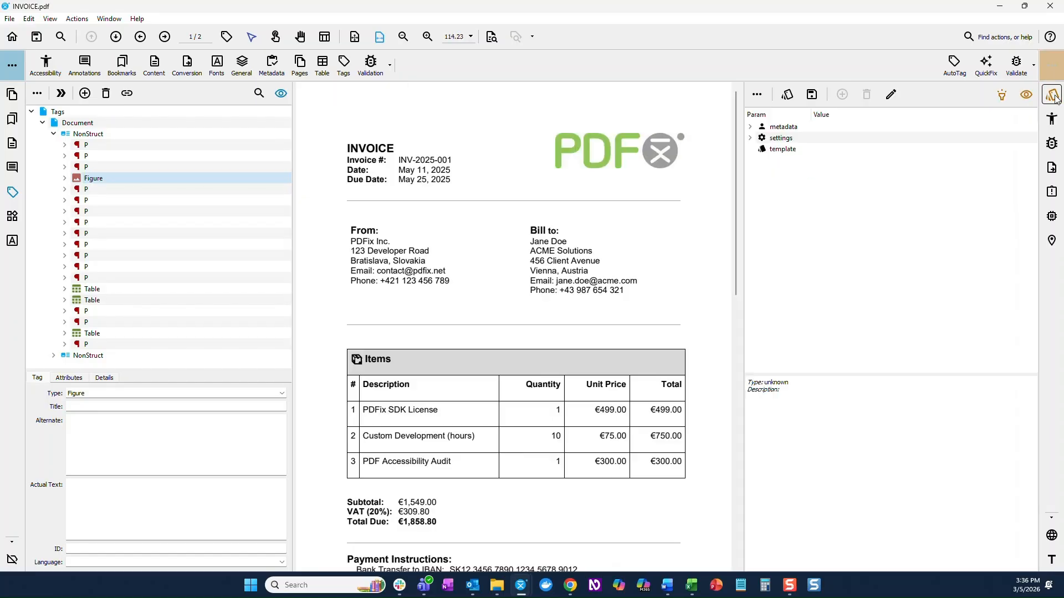
{"action": "left_click", "coordinate": [757, 97]}
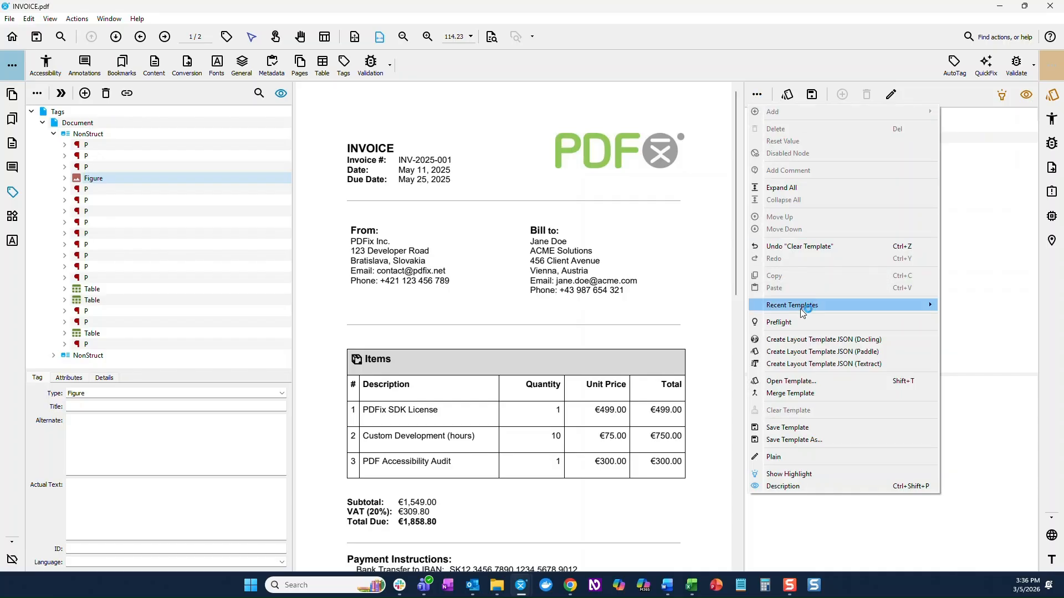
{"action": "left_click", "coordinate": [800, 324]}
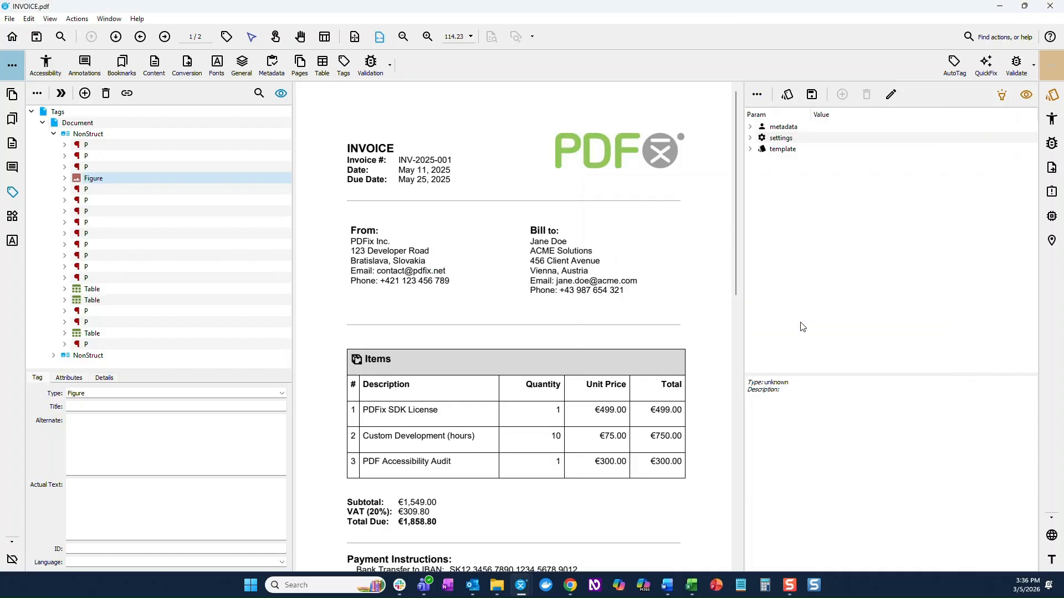
Run AutoTag again using the preflight template with Overwrite enabled, and expand the first NonStruct element.
{"action": "left_click", "coordinate": [954, 65]}
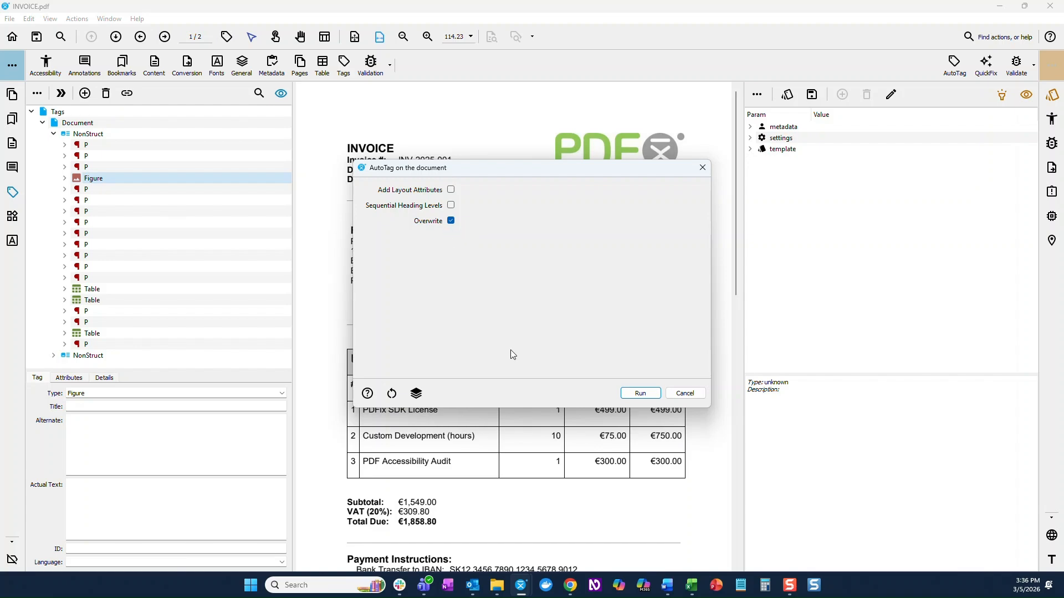
{"action": "left_click", "coordinate": [641, 393]}
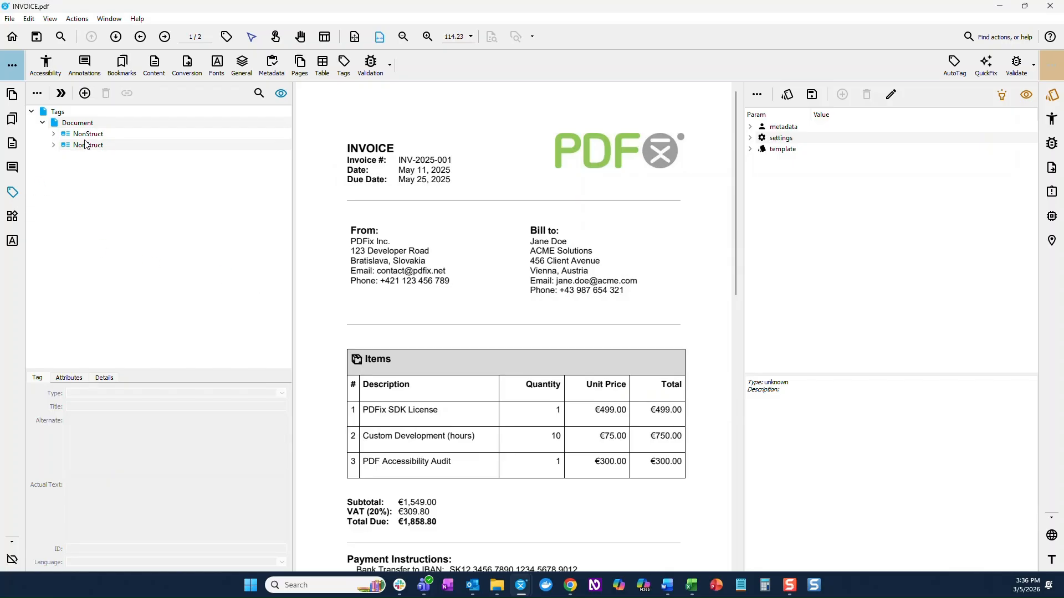
{"action": "left_click", "coordinate": [54, 134]}
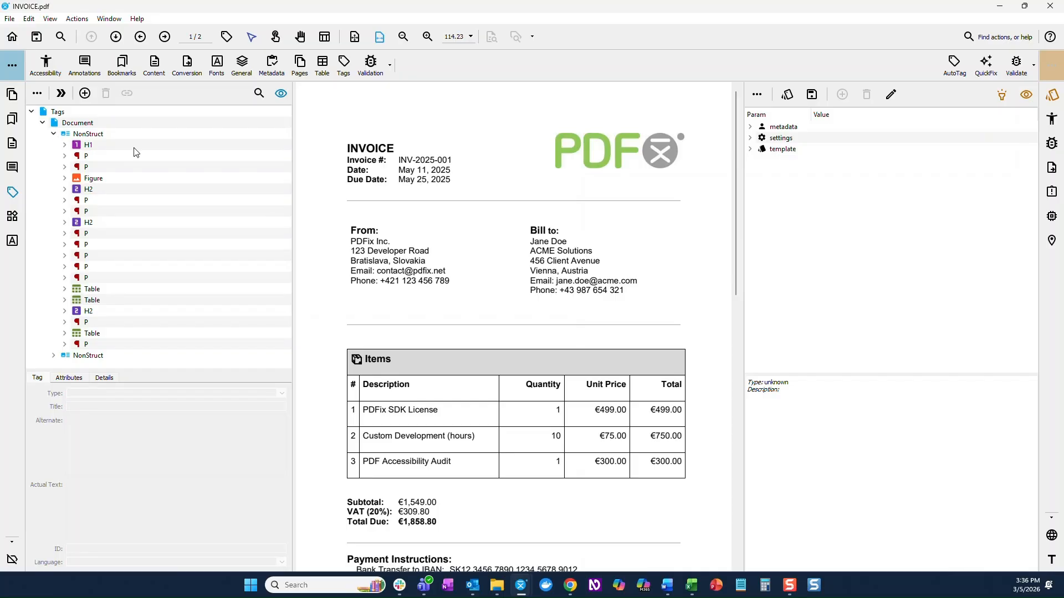
Examine the regenerated tags for the invoice title, the invoice detail labels and values, and the logo.
{"action": "left_click", "coordinate": [116, 145]}
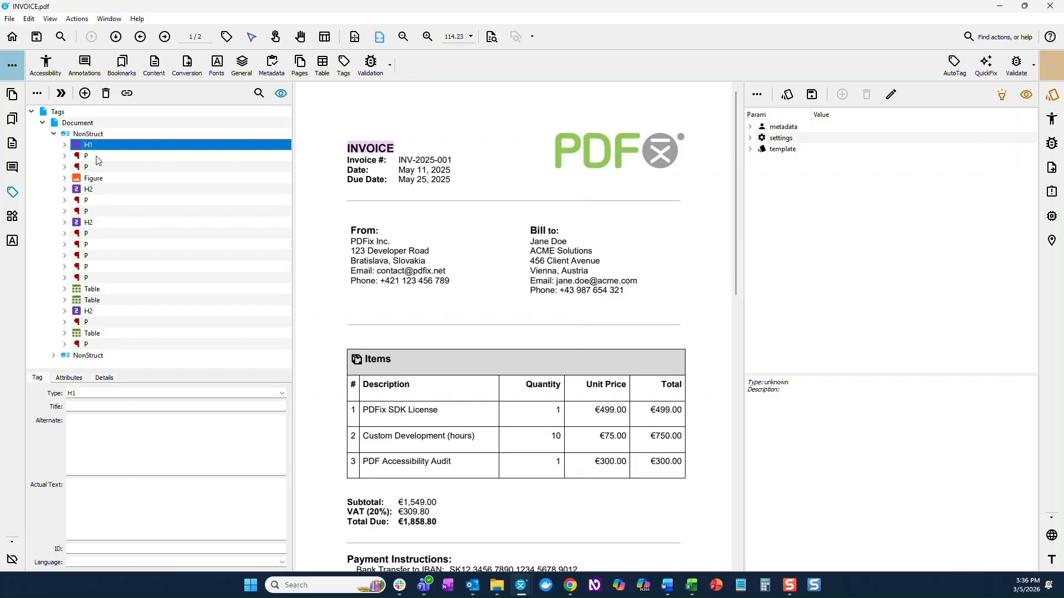
{"action": "left_click", "coordinate": [98, 157]}
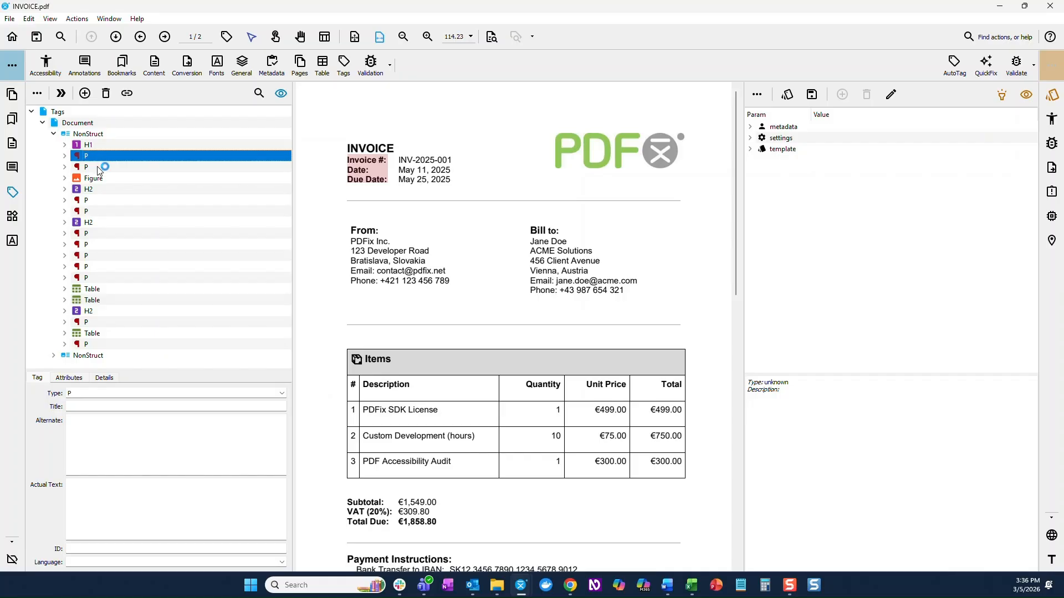
{"action": "left_click", "coordinate": [97, 167]}
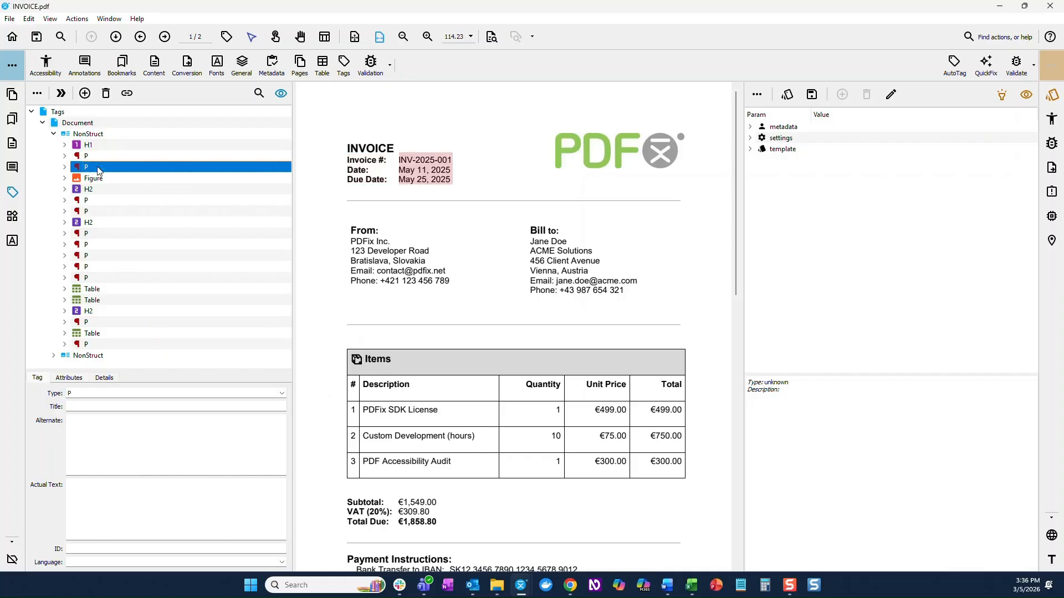
{"action": "key", "text": "Up"}
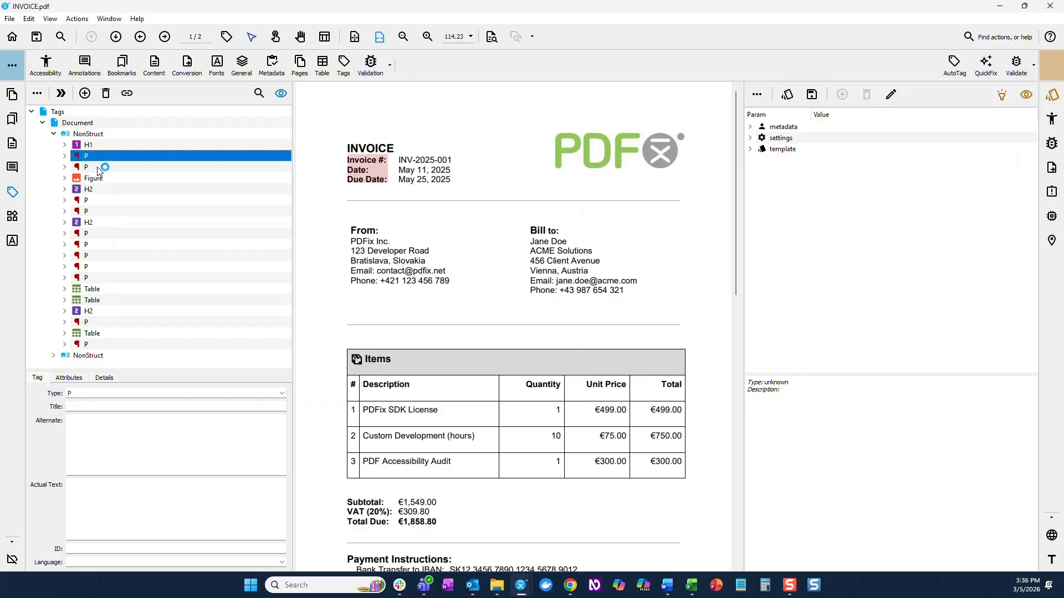
{"action": "left_click", "coordinate": [97, 167]}
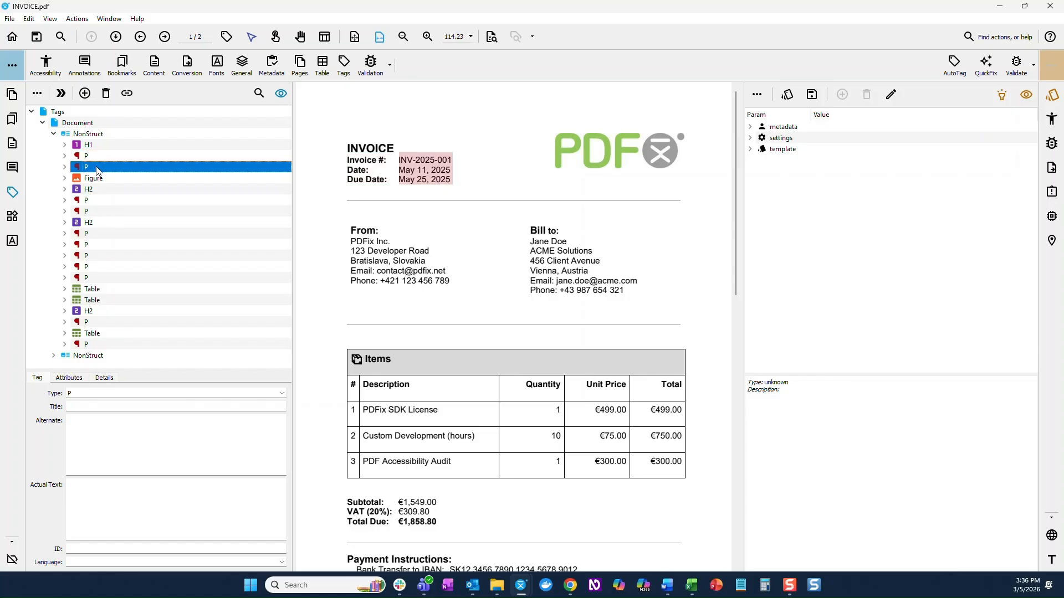
{"action": "left_click", "coordinate": [108, 179]}
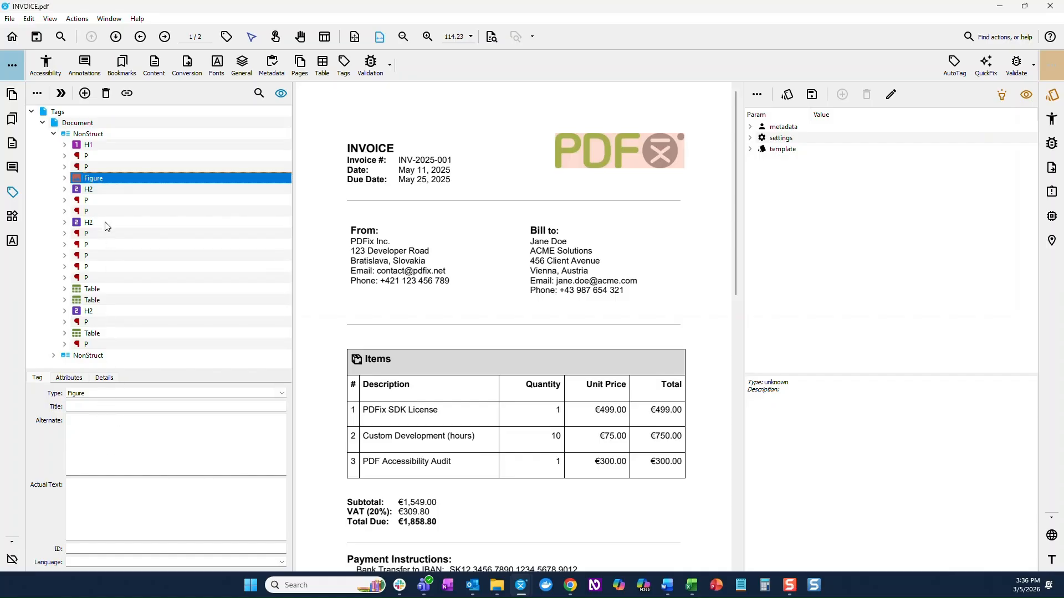
Examine the H2 and P tags covering the From and Bill to blocks, and review the rest of the invoice.
{"action": "left_click", "coordinate": [103, 190]}
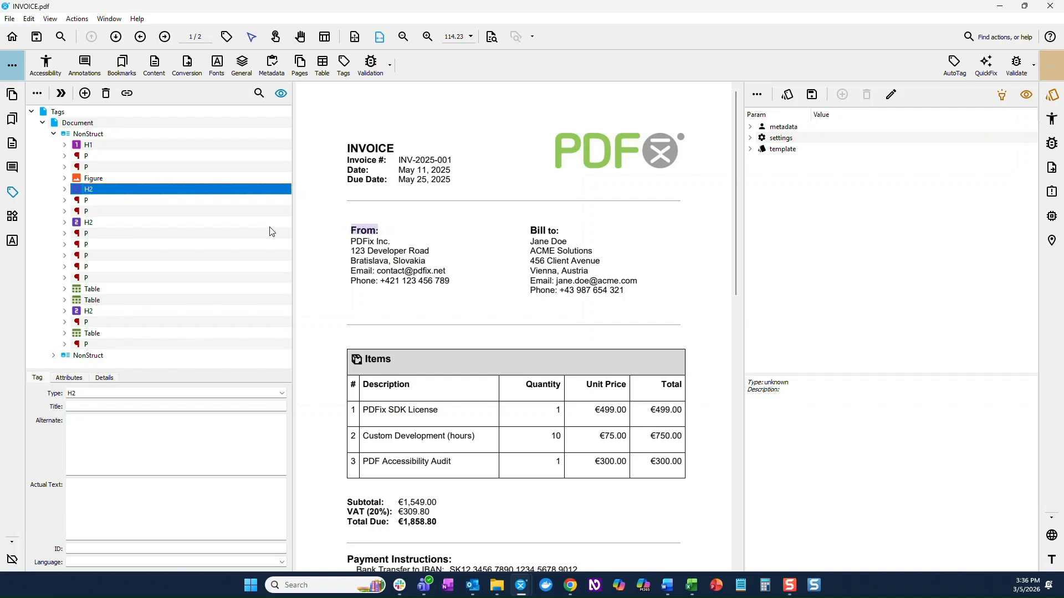
{"action": "left_click", "coordinate": [95, 201]}
{"action": "left_click", "coordinate": [97, 213]}
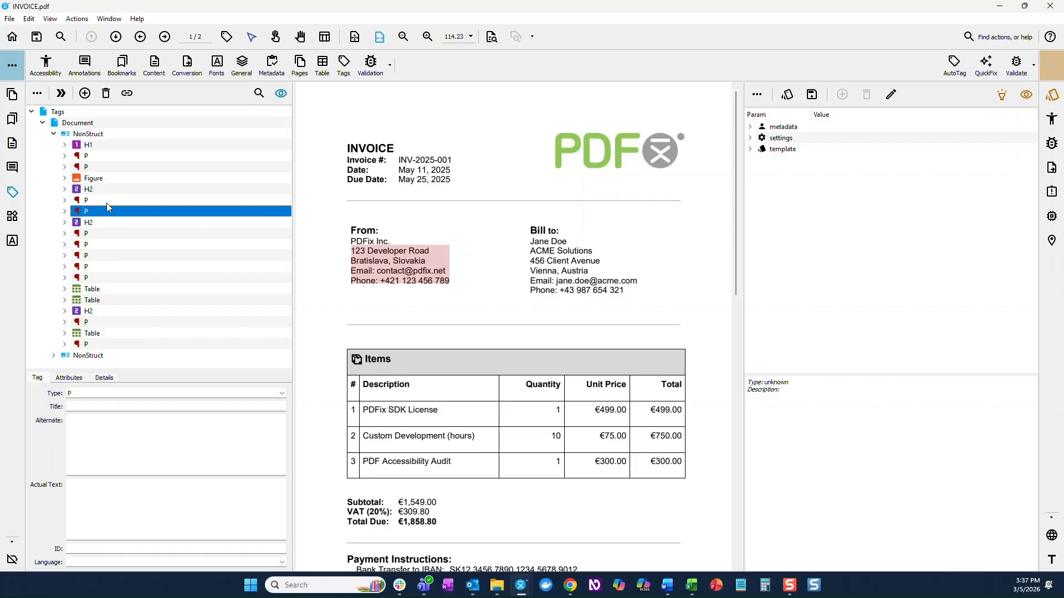
{"action": "left_click", "coordinate": [101, 222]}
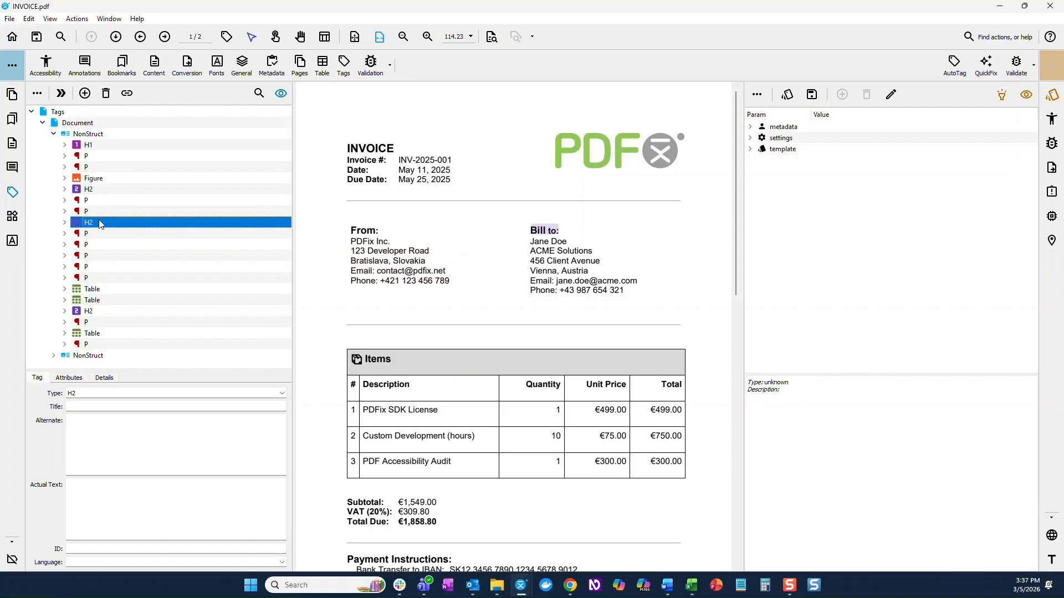
{"action": "left_click", "coordinate": [99, 234]}
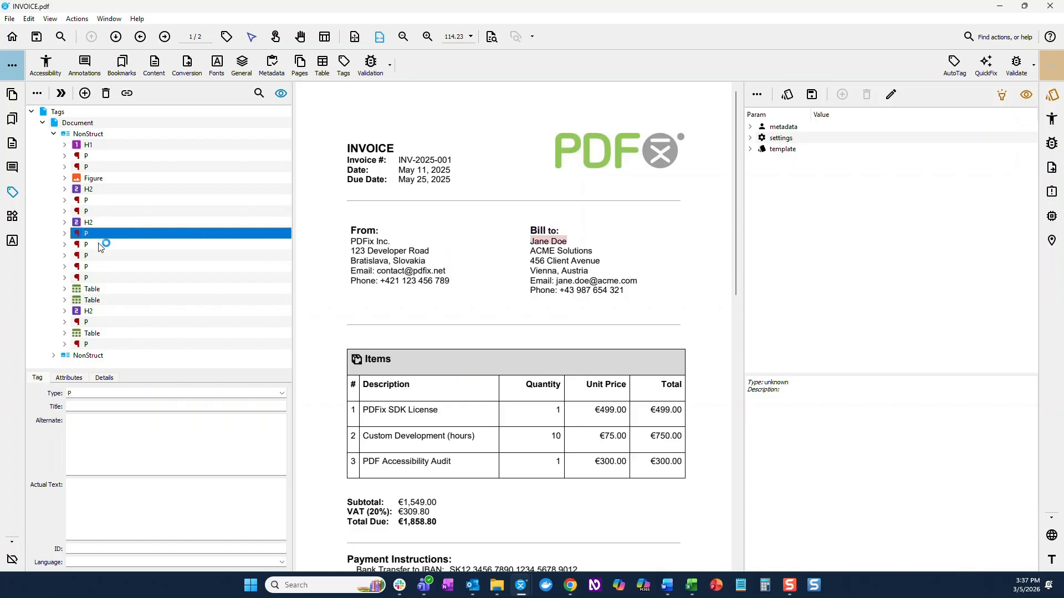
{"action": "left_click", "coordinate": [100, 245]}
{"action": "left_click", "coordinate": [98, 256]}
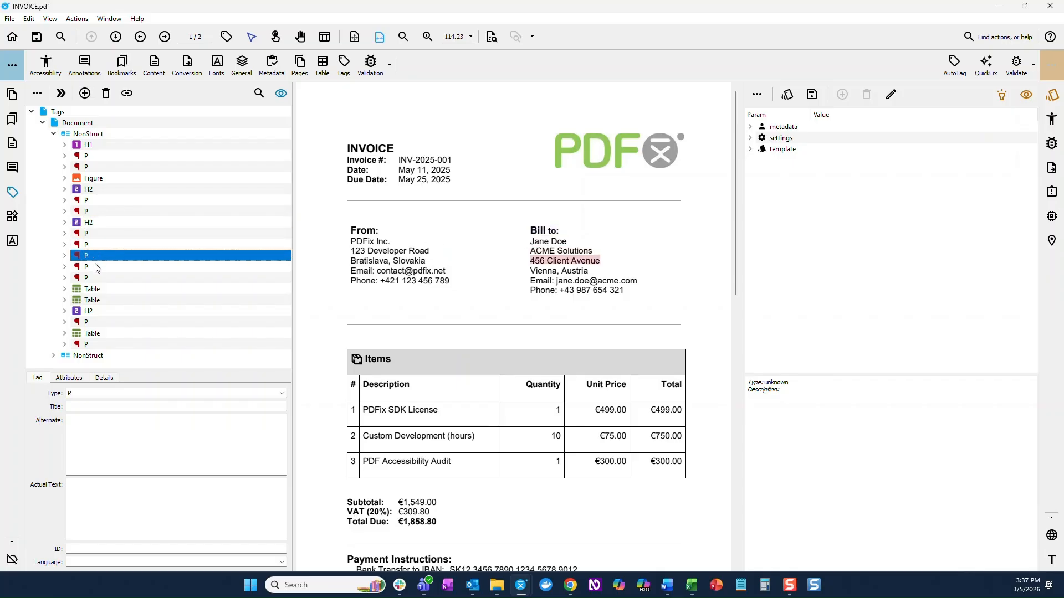
{"action": "left_click", "coordinate": [96, 267]}
{"action": "left_click", "coordinate": [98, 279]}
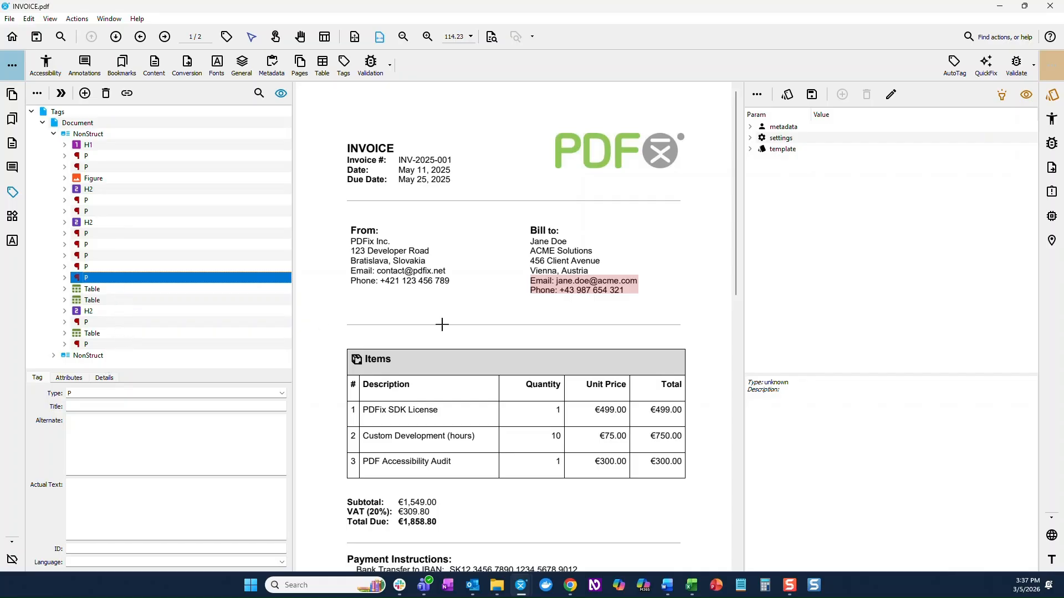
{"action": "scroll", "coordinate": [439, 324], "scroll_direction": "down", "scroll_amount": 5}
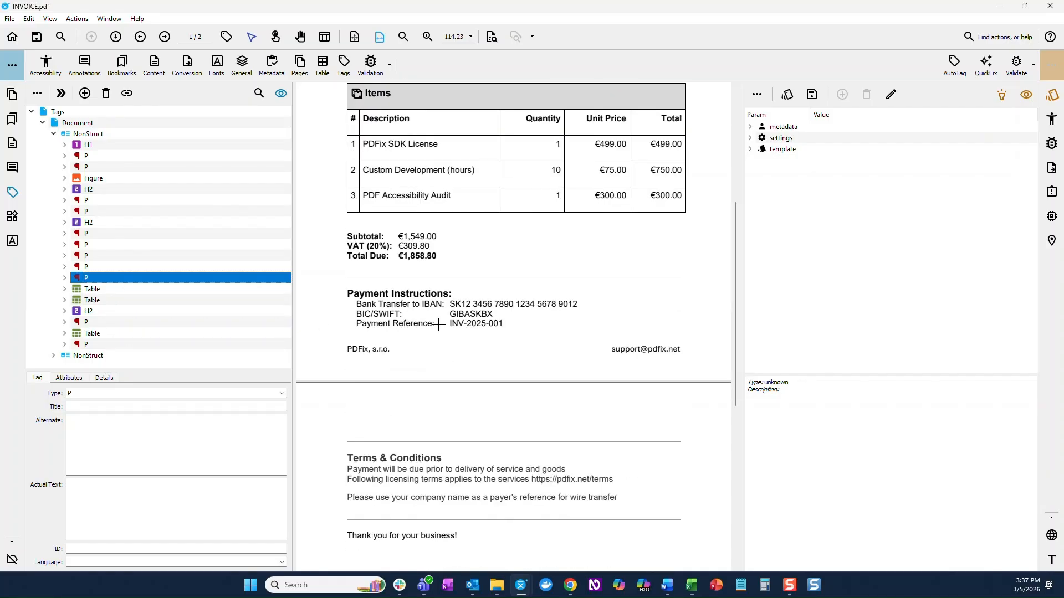
{"action": "scroll", "coordinate": [439, 324], "scroll_direction": "up", "scroll_amount": 1}
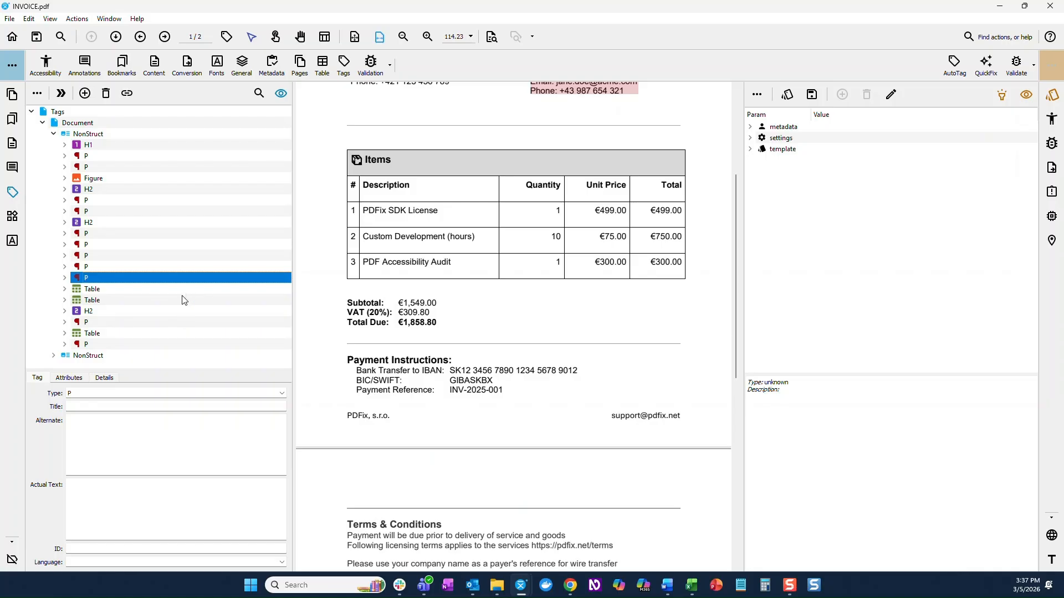
{"action": "scroll", "coordinate": [421, 340], "scroll_direction": "up", "scroll_amount": 3}
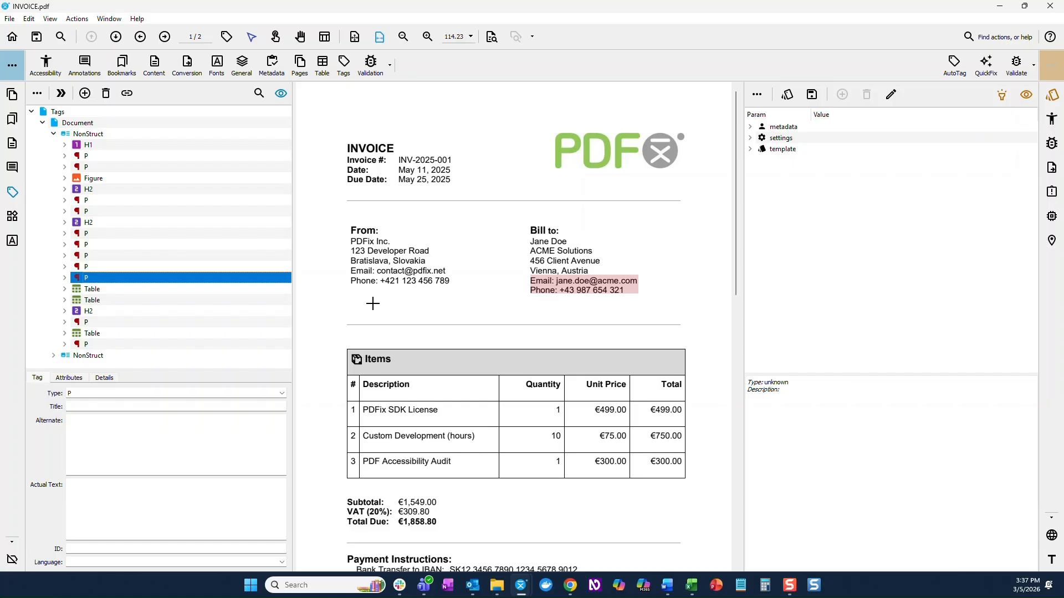
Tag the whole Invoice # line, label and value together, as one P placed after the H1.
{"action": "left_click", "coordinate": [113, 147]}
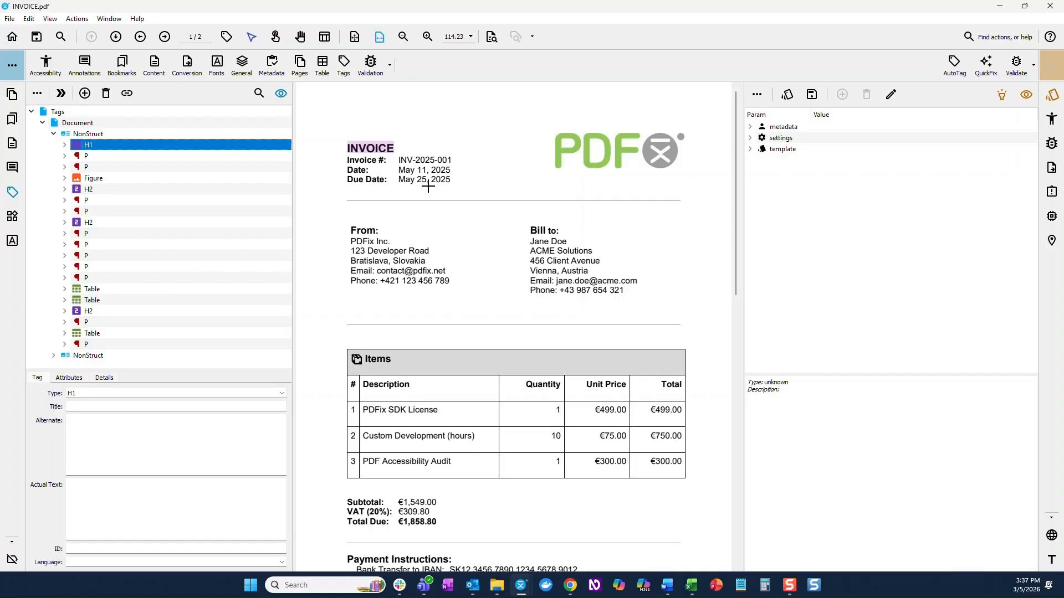
{"action": "left_click", "coordinate": [1051, 119]}
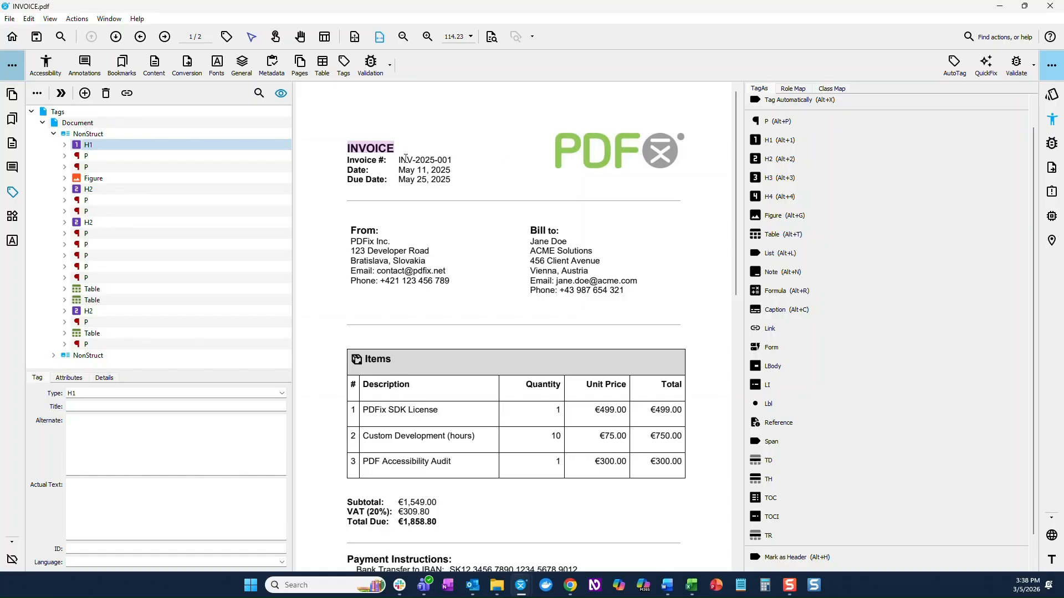
{"action": "left_click_drag", "start_coordinate": [345, 160], "coordinate": [460, 160]}
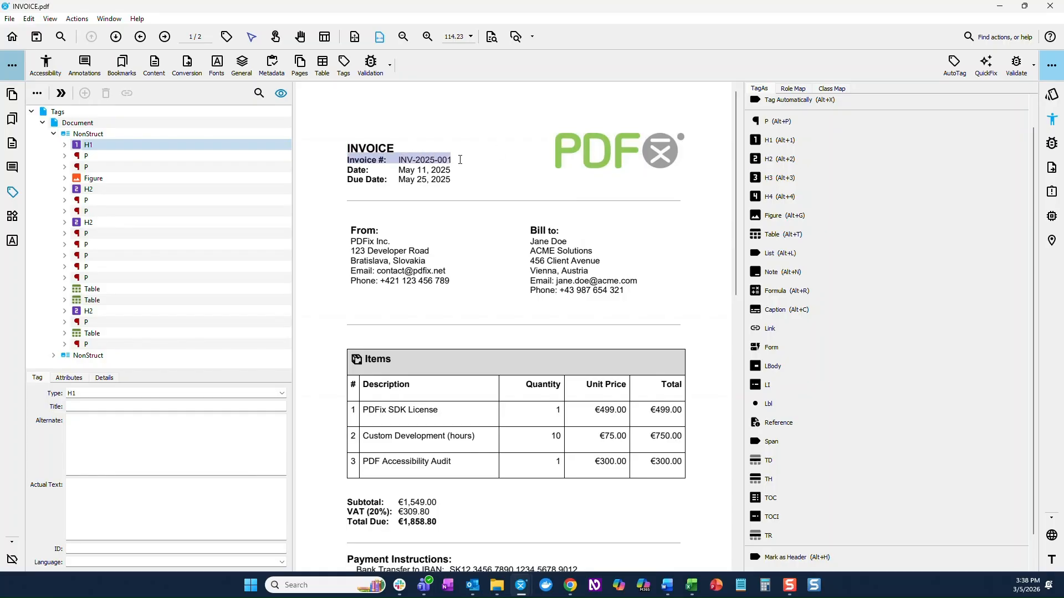
{"action": "left_click", "coordinate": [780, 122]}
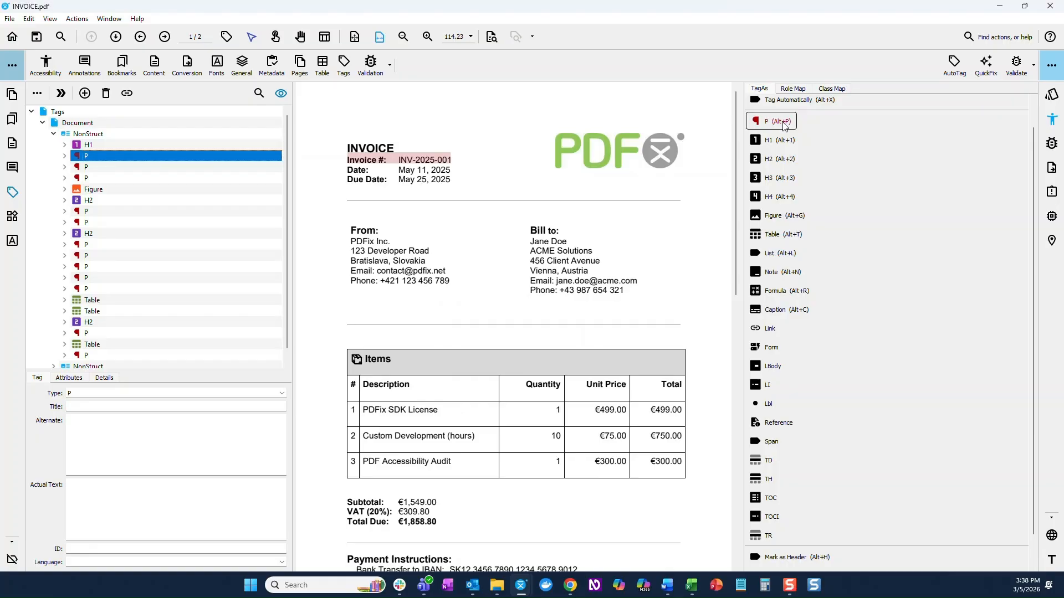
Tag the whole Date line, label and value together, as one P after the Invoice # paragraph.
{"action": "left_click", "coordinate": [347, 170]}
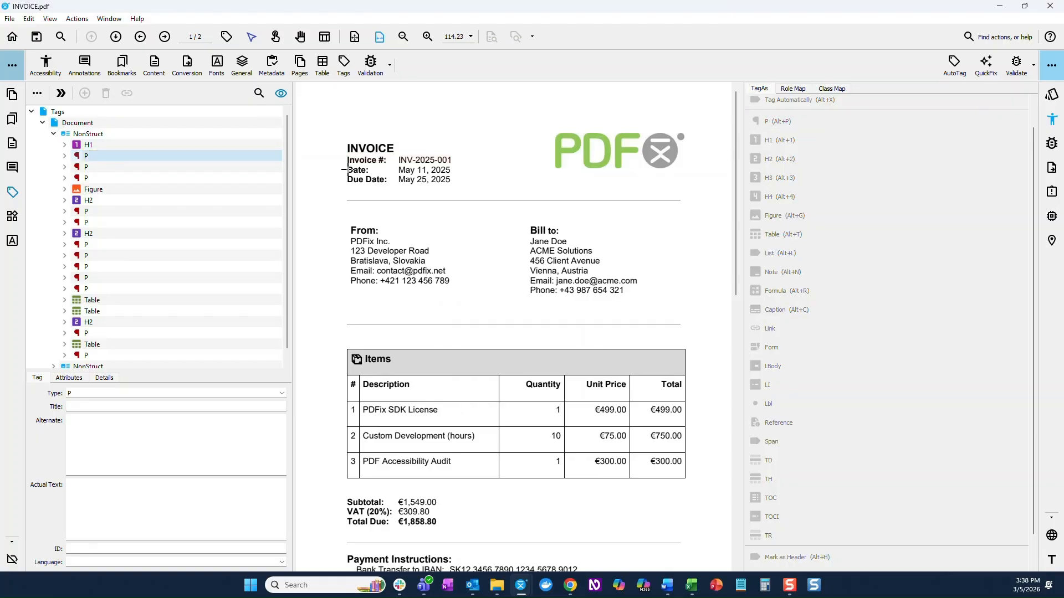
{"action": "left_click_drag", "start_coordinate": [348, 170], "coordinate": [448, 172]}
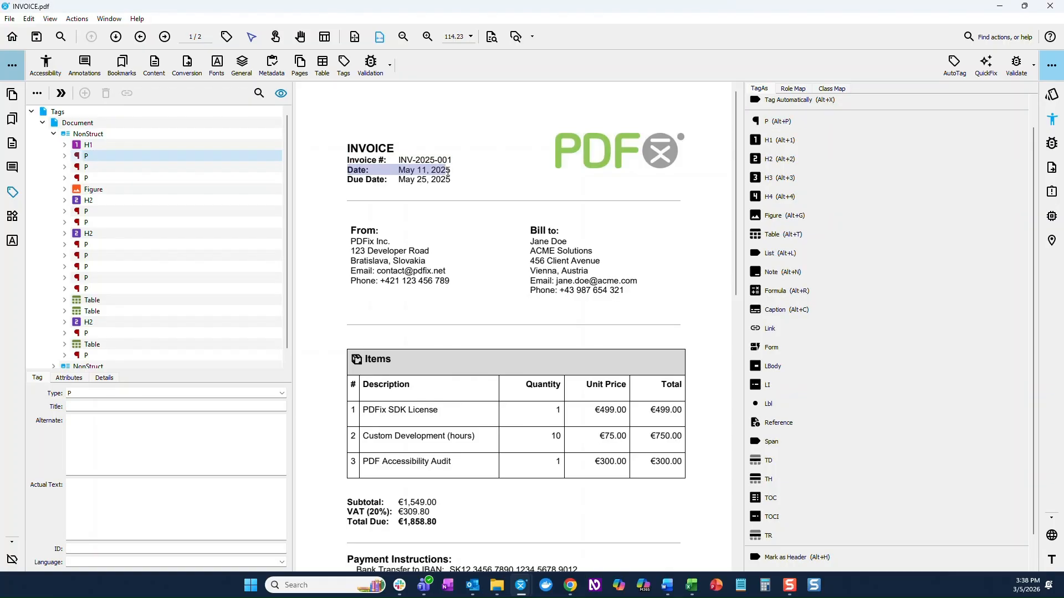
{"action": "left_click", "coordinate": [778, 122]}
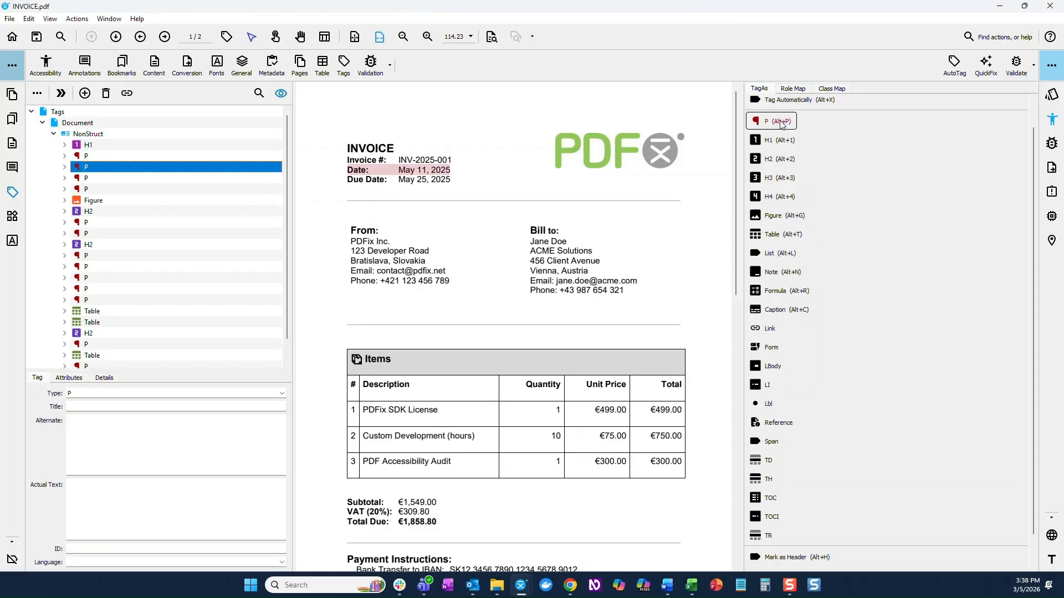
Tag the whole Due Date line, label and value together, as one P after the Date paragraph, and check the three new paragraphs.
{"action": "left_click_drag", "start_coordinate": [347, 181], "coordinate": [451, 183]}
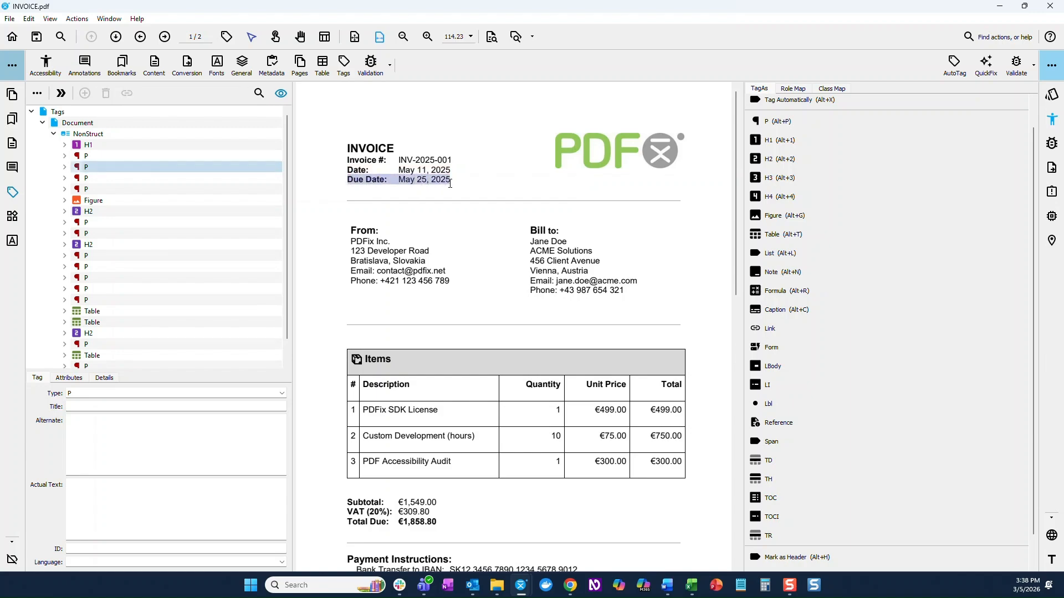
{"action": "left_click", "coordinate": [786, 125]}
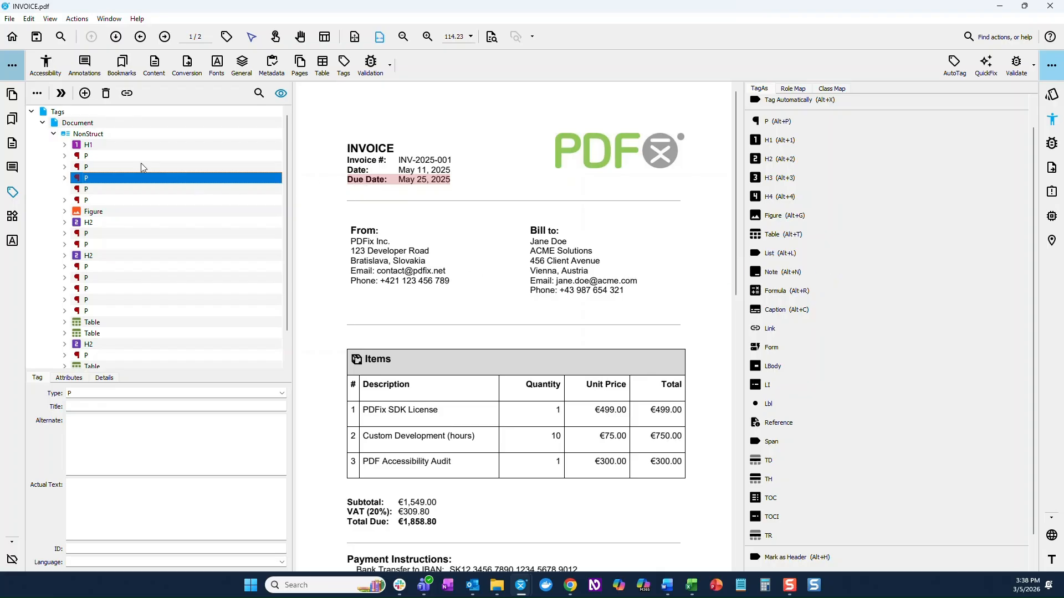
{"action": "left_click", "coordinate": [93, 155]}
{"action": "left_click", "coordinate": [93, 167]}
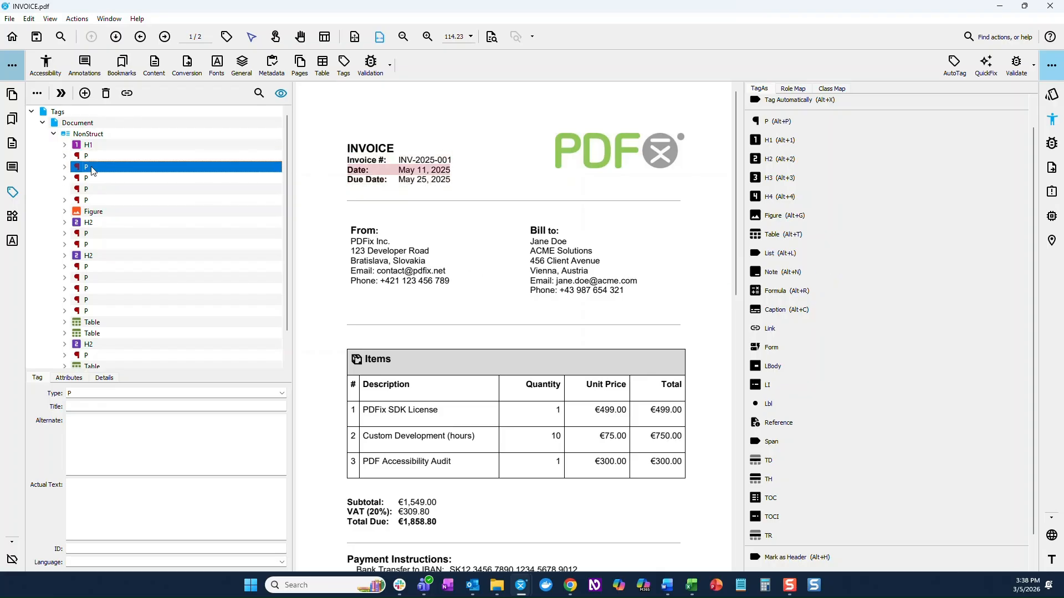
{"action": "left_click", "coordinate": [95, 178]}
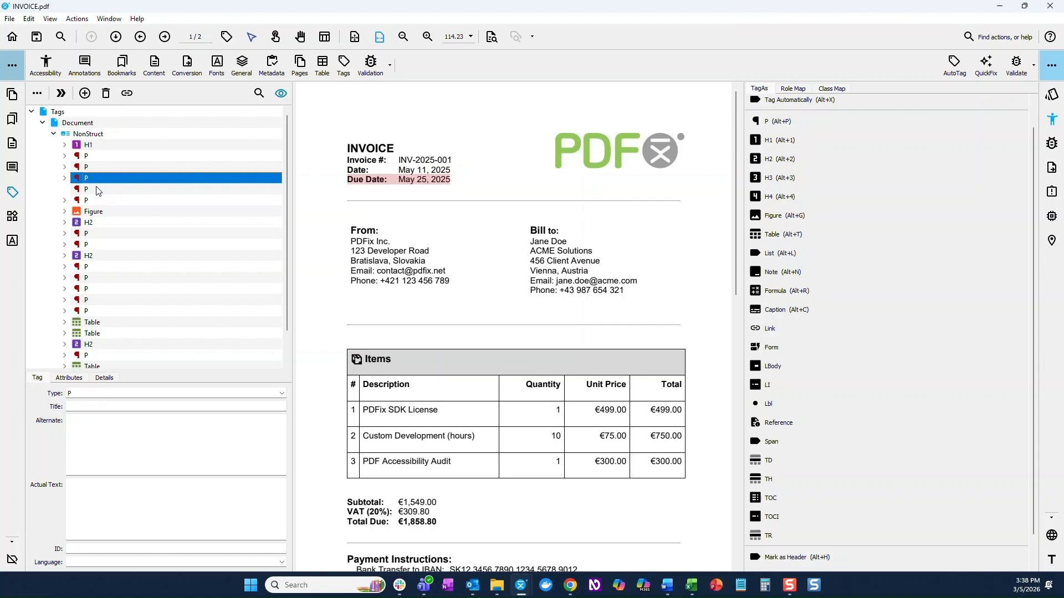
Check the leftover P tags before the Figure and run Delete Tags on empty tags without content, marking content as an artifact.
{"action": "left_click", "coordinate": [97, 190]}
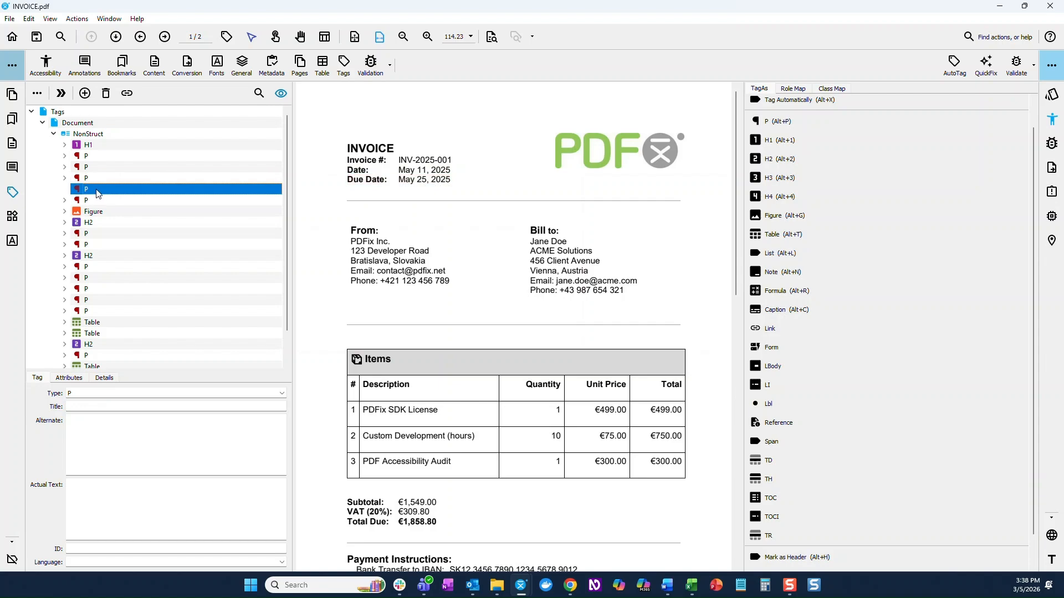
{"action": "left_click", "coordinate": [115, 201]}
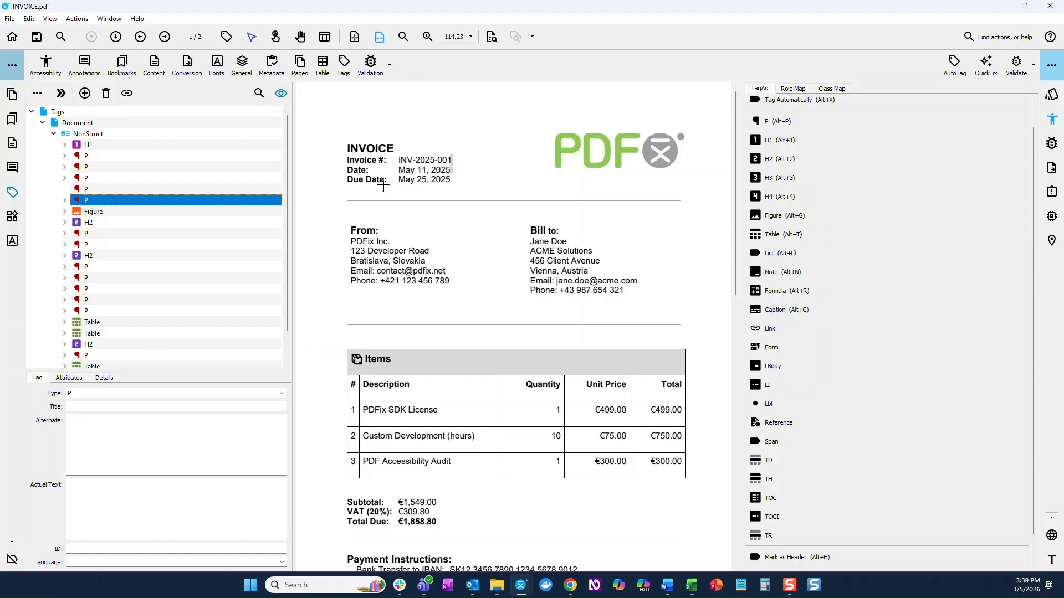
{"action": "left_click", "coordinate": [102, 189]}
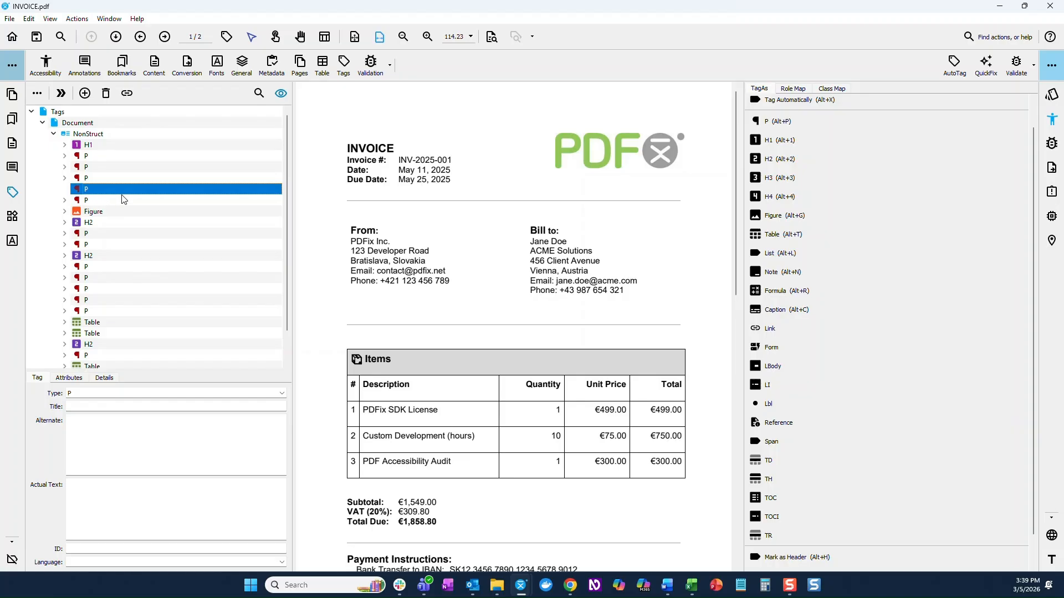
{"action": "left_click", "coordinate": [77, 19]}
{"action": "mouse_move", "coordinate": [98, 155]}
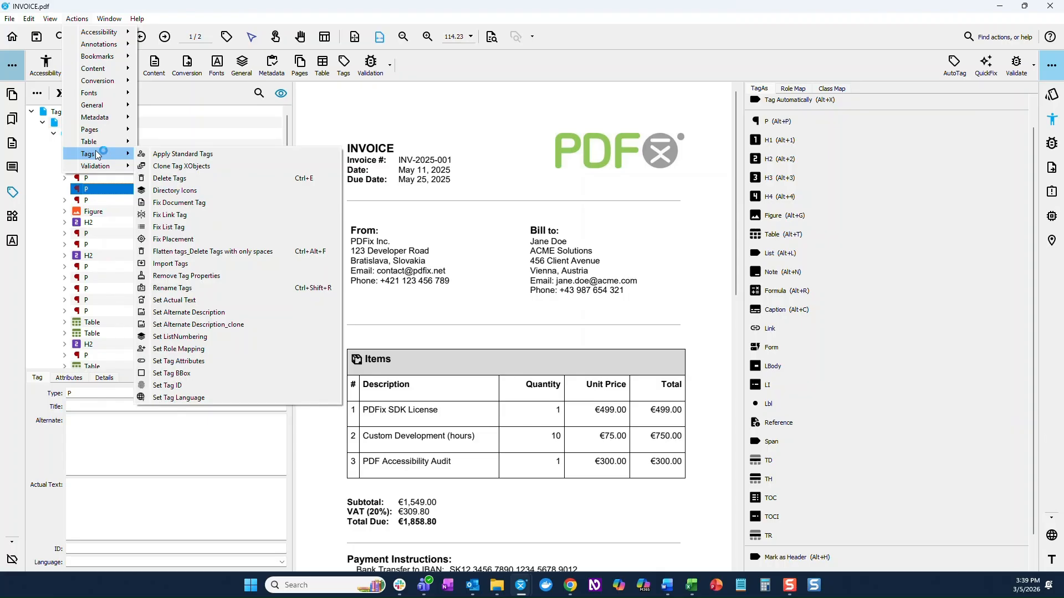
{"action": "left_click", "coordinate": [178, 178]}
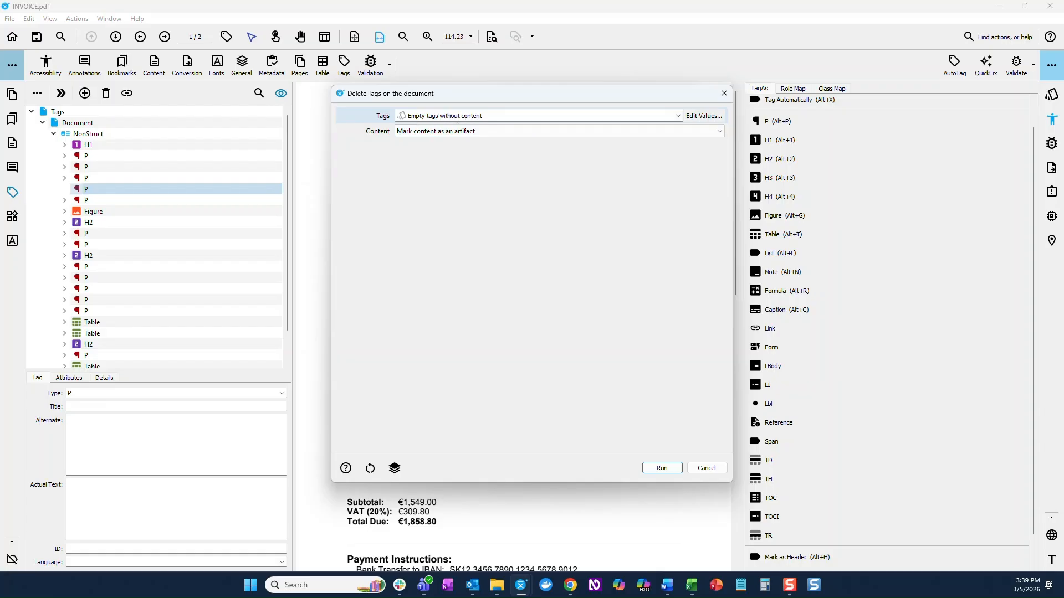
{"action": "left_click", "coordinate": [671, 468]}
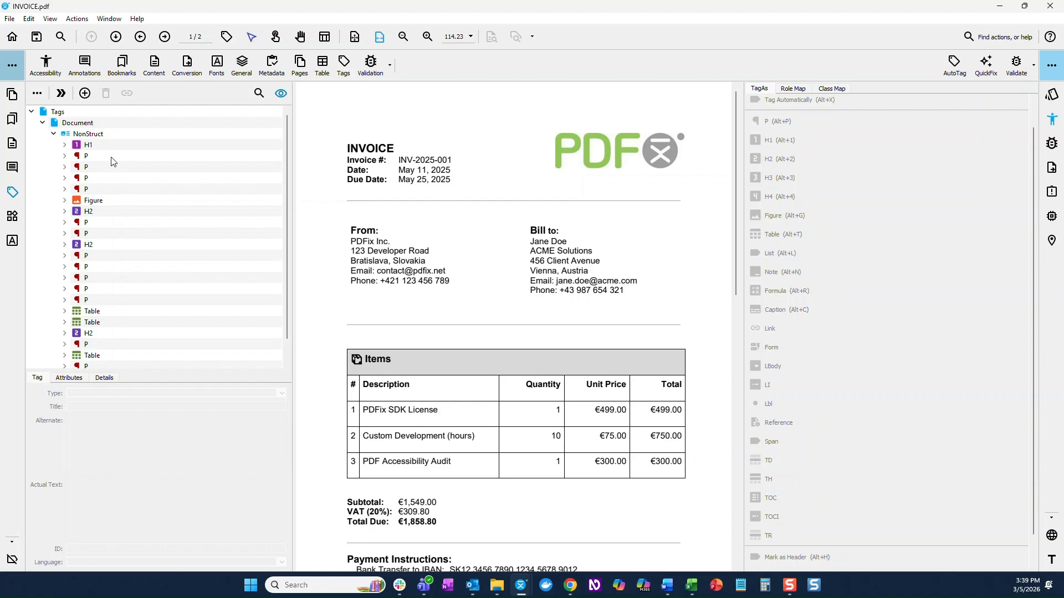
Run Delete Tags on tags with empty spaces, marking their content as an artifact, to remove the leftover P before the Figure.
{"action": "left_click", "coordinate": [107, 190]}
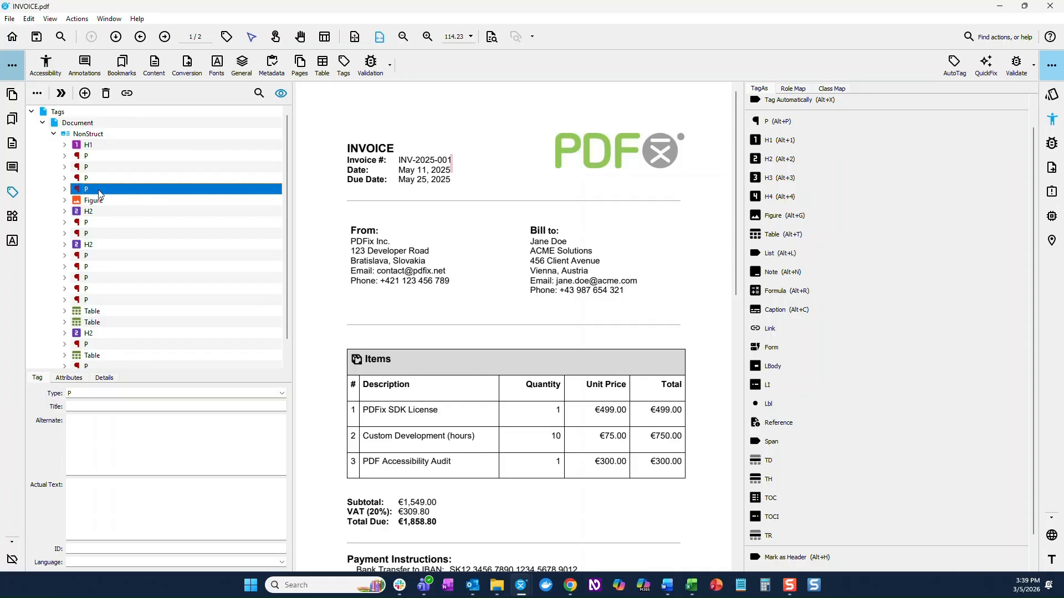
{"action": "left_click", "coordinate": [77, 19]}
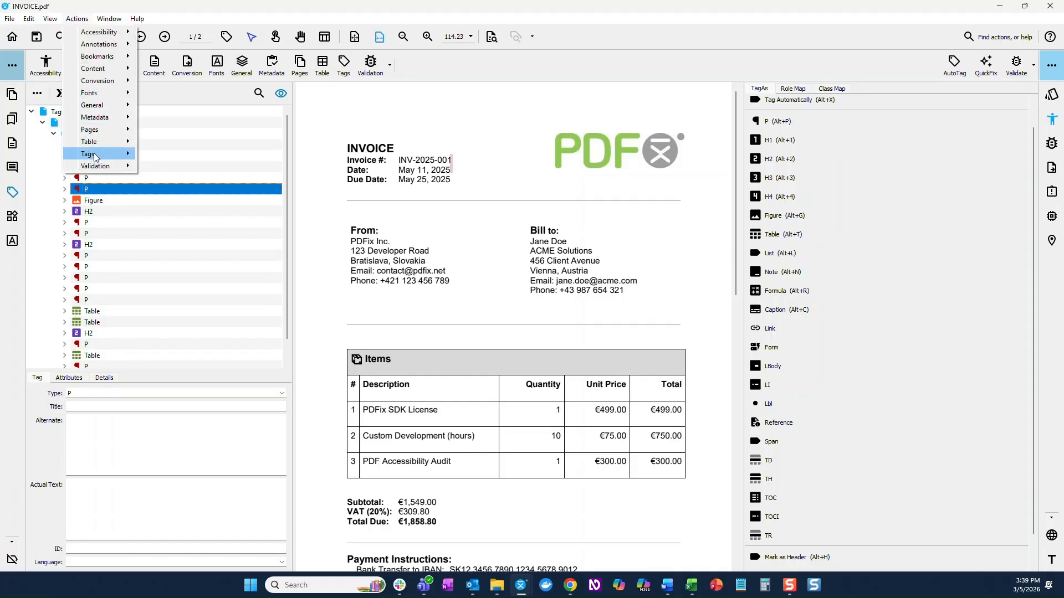
{"action": "mouse_move", "coordinate": [95, 155]}
{"action": "left_click", "coordinate": [189, 179]}
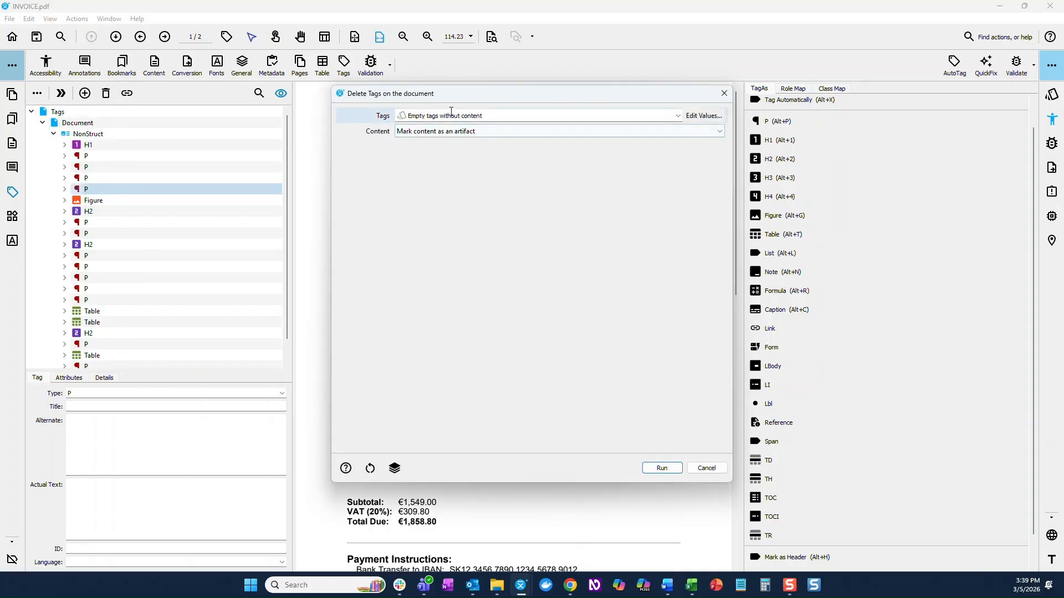
{"action": "left_click", "coordinate": [677, 115]}
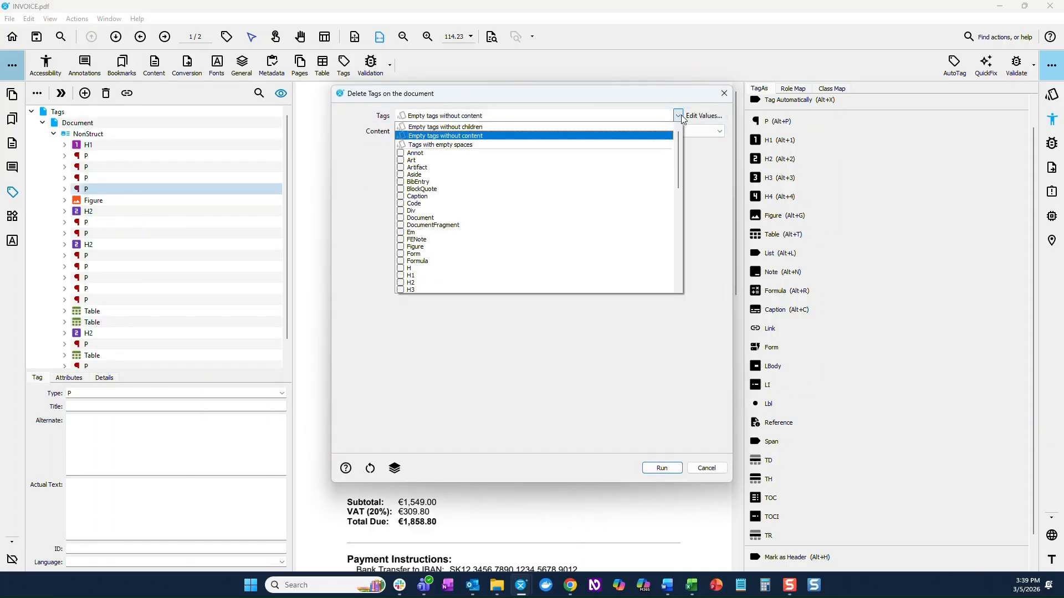
{"action": "left_click", "coordinate": [465, 144]}
{"action": "left_click", "coordinate": [663, 468]}
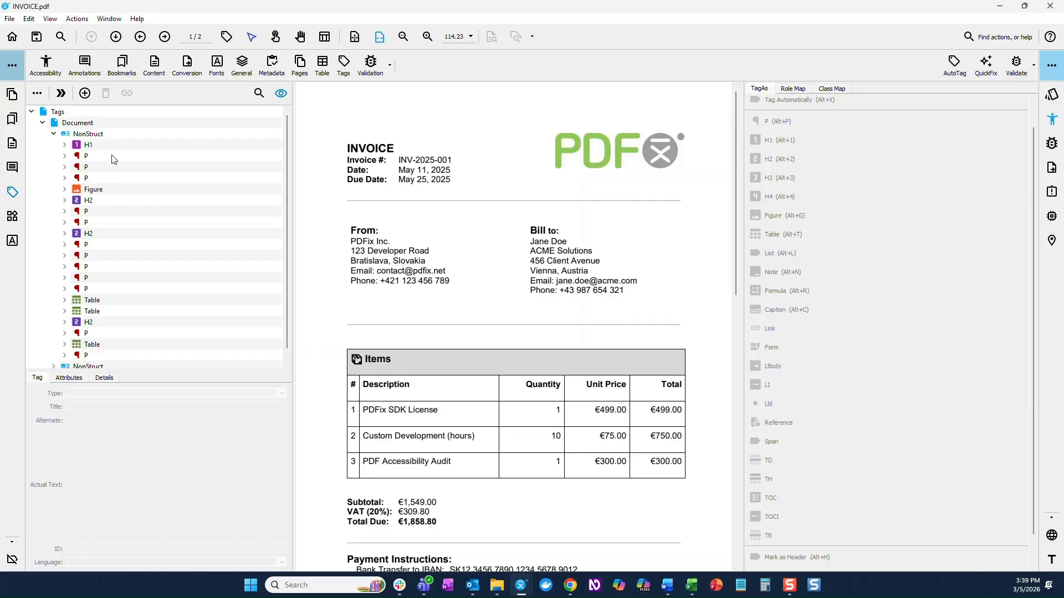
Set the alternate text of the logo's Figure tag to "The PDFix logo.".
{"action": "left_click", "coordinate": [113, 190]}
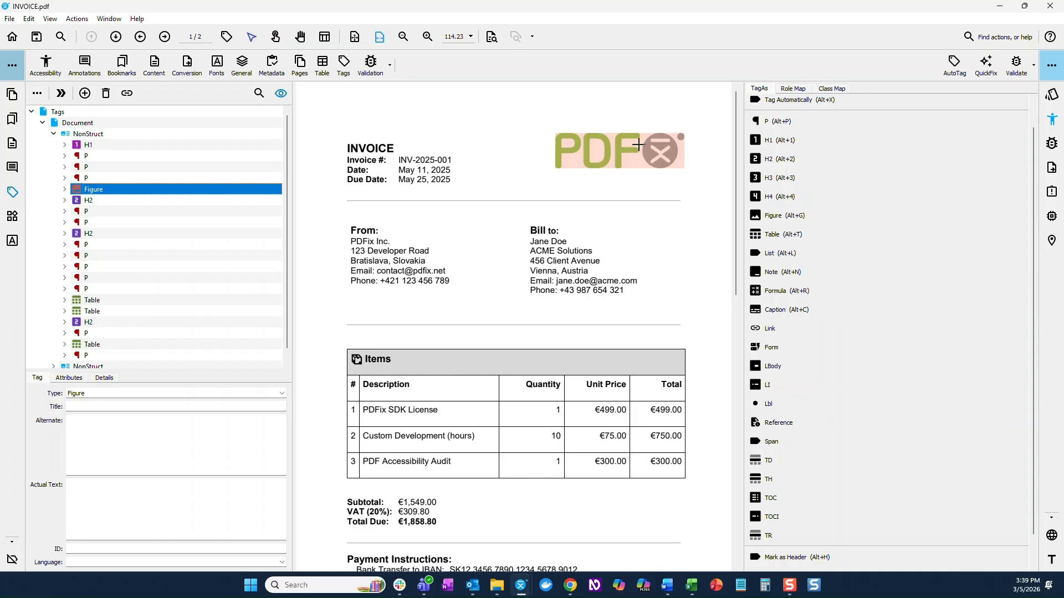
{"action": "left_click", "coordinate": [104, 432]}
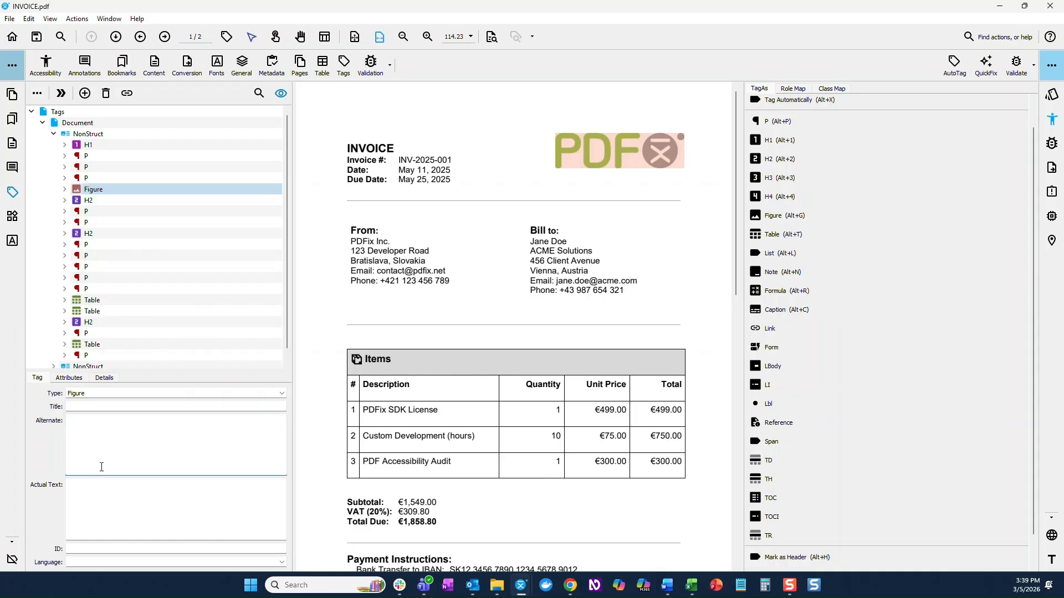
{"action": "type", "text": "The PDFix logo."}
Examine the H2 and P tags of the From and Bill to blocks to see which text each covers.
{"action": "left_click", "coordinate": [109, 201]}
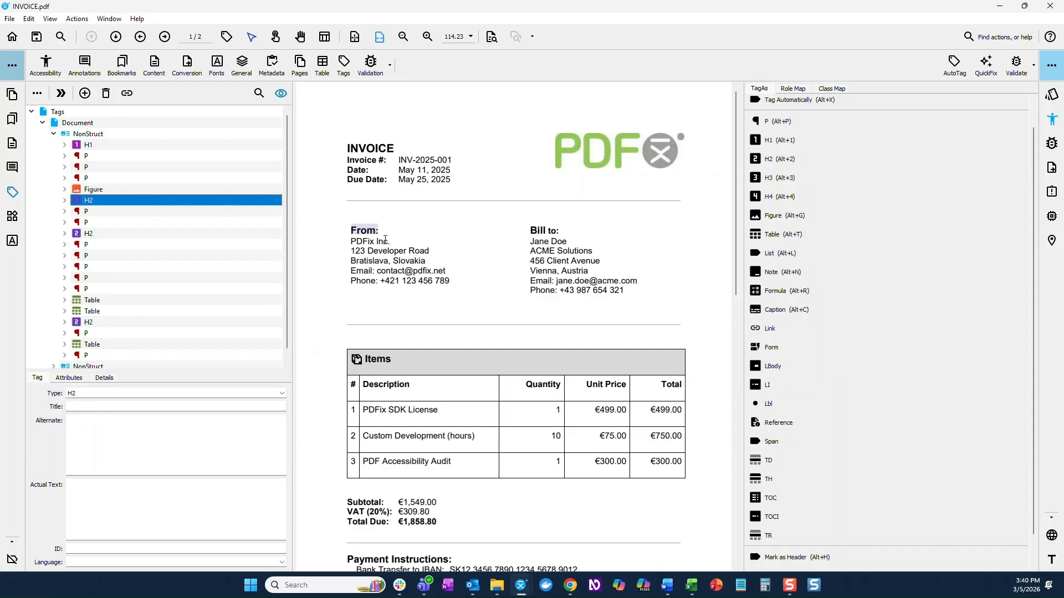
{"action": "left_click", "coordinate": [101, 212]}
{"action": "left_click", "coordinate": [99, 223]}
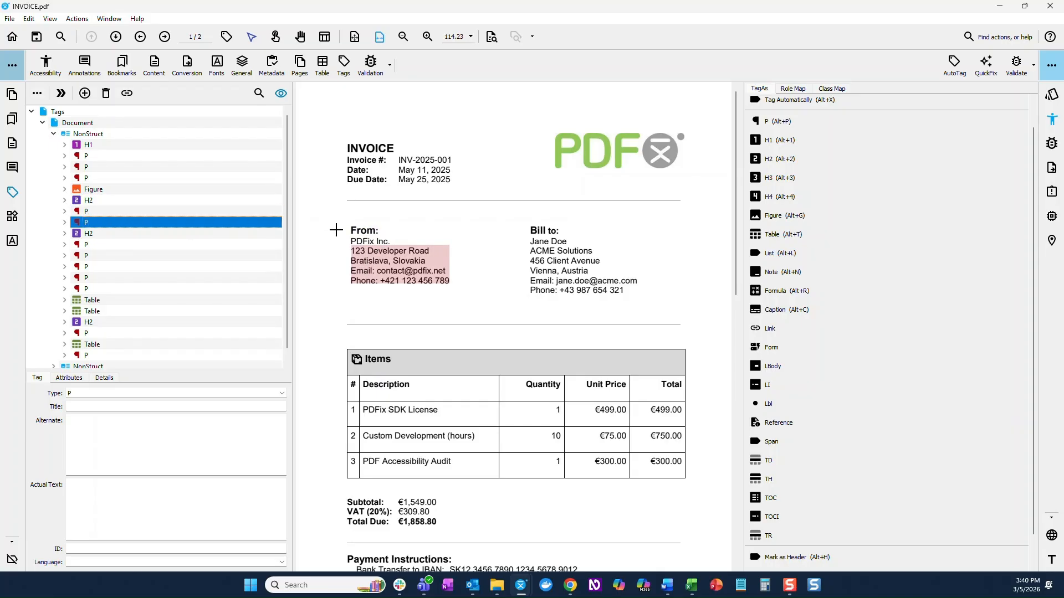
{"action": "left_click", "coordinate": [130, 233]}
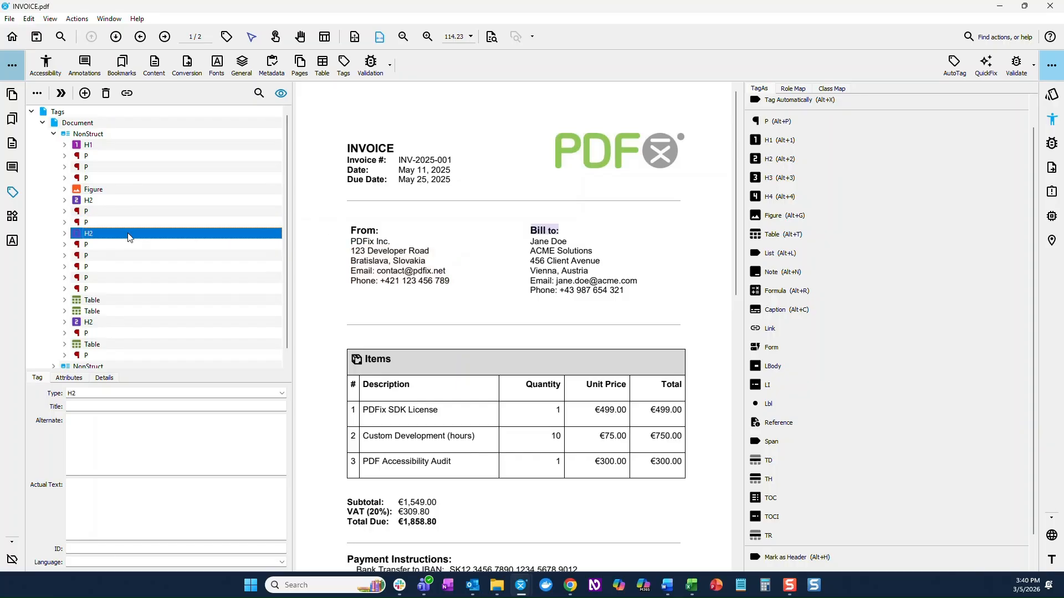
{"action": "left_click", "coordinate": [110, 245]}
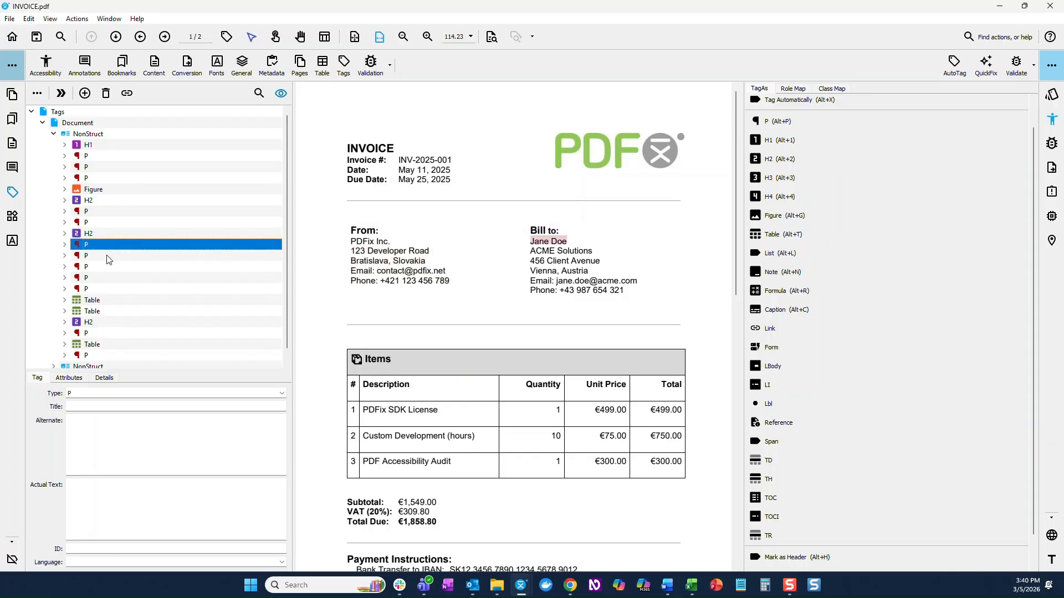
{"action": "left_click", "coordinate": [111, 255]}
{"action": "left_click", "coordinate": [111, 266]}
Examine the three Table tags covering the items, the totals and the payment instructions.
{"action": "scroll", "coordinate": [131, 302], "scroll_direction": "down", "scroll_amount": 1}
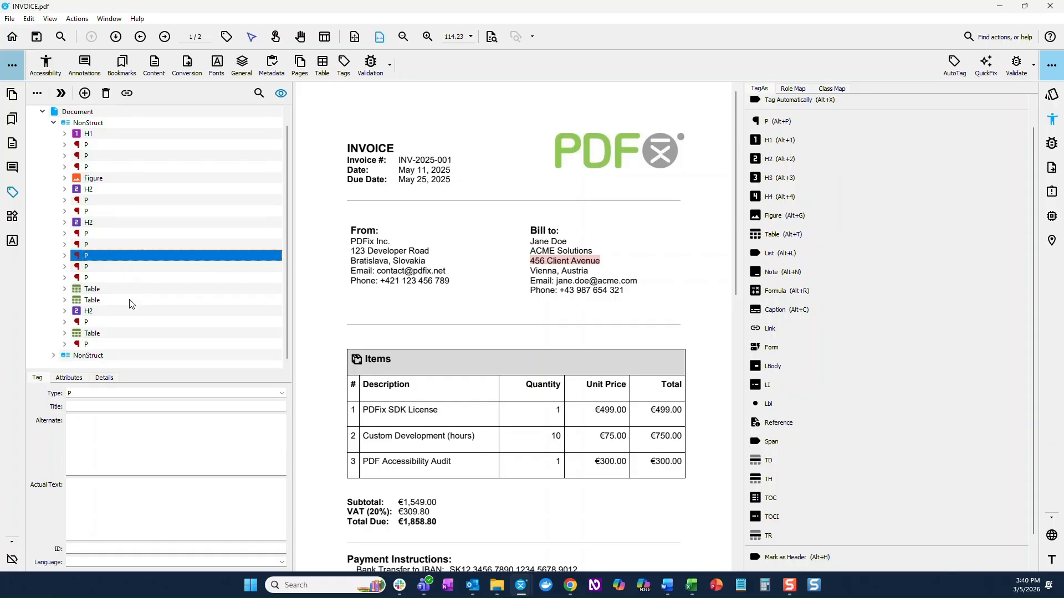
{"action": "left_click", "coordinate": [109, 289]}
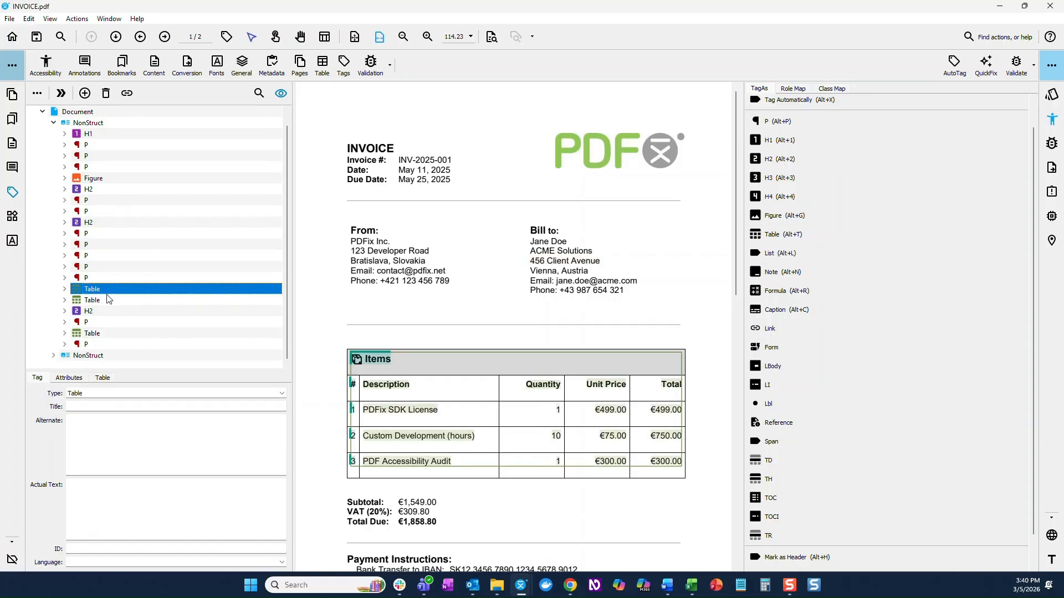
{"action": "left_click", "coordinate": [108, 301]}
{"action": "left_click", "coordinate": [105, 334]}
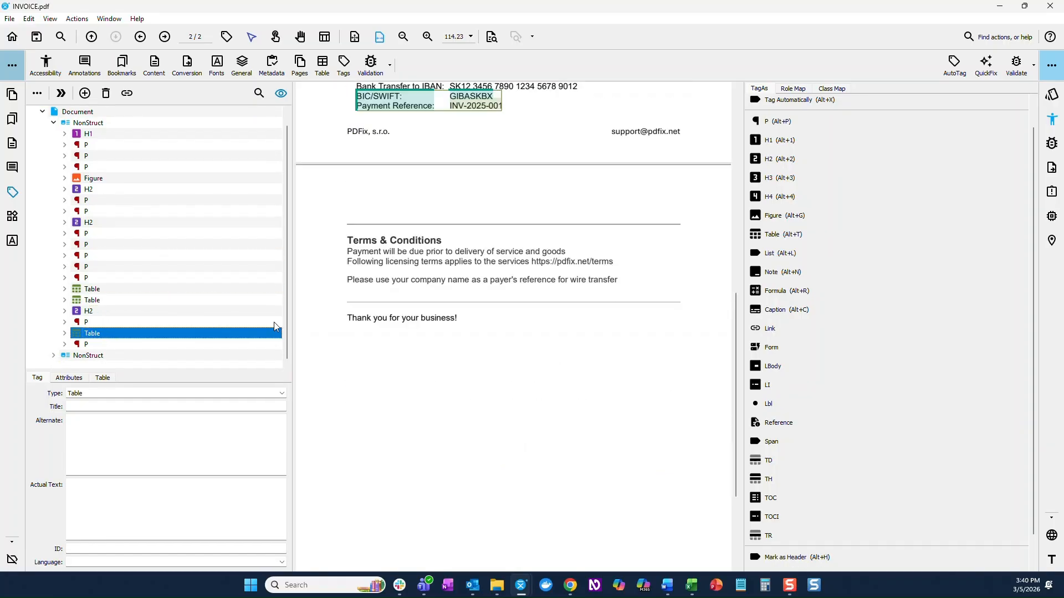
{"action": "scroll", "coordinate": [297, 325], "scroll_direction": "up", "scroll_amount": 3}
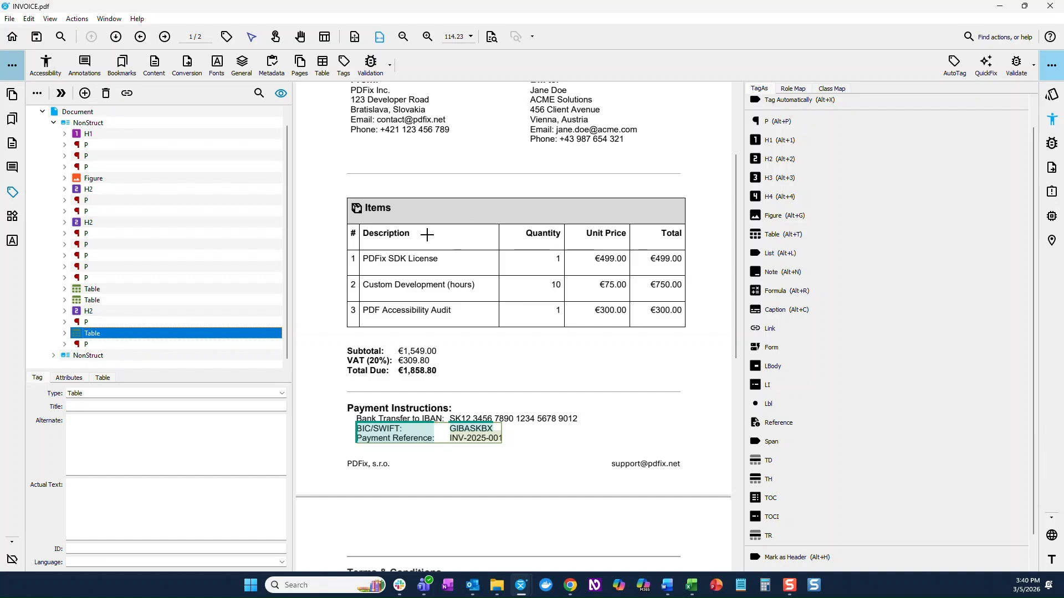
{"action": "left_click", "coordinate": [103, 291]}
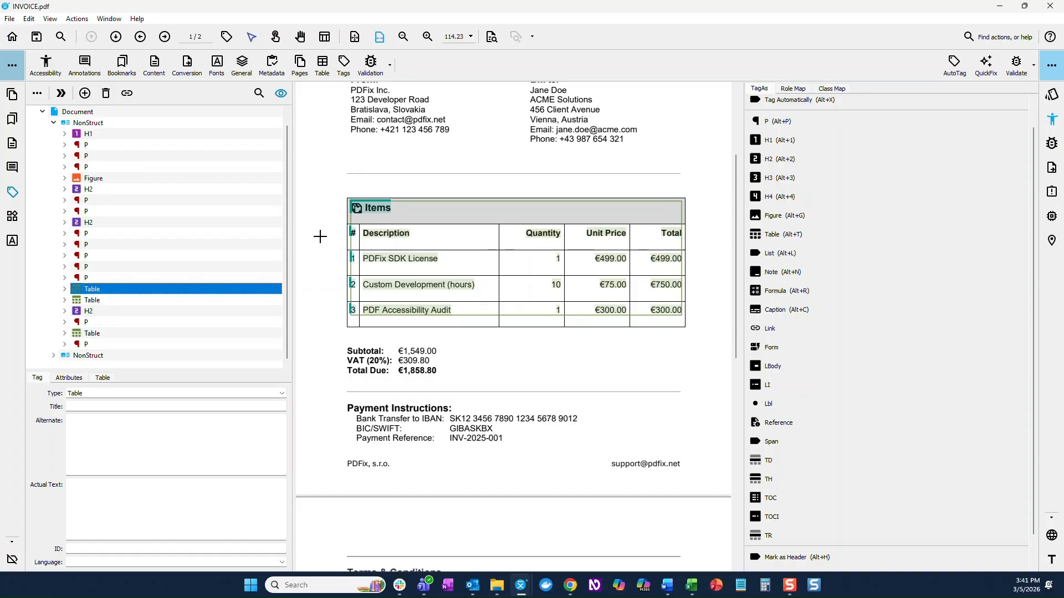
{"action": "scroll", "coordinate": [320, 243], "scroll_direction": "up", "scroll_amount": 3}
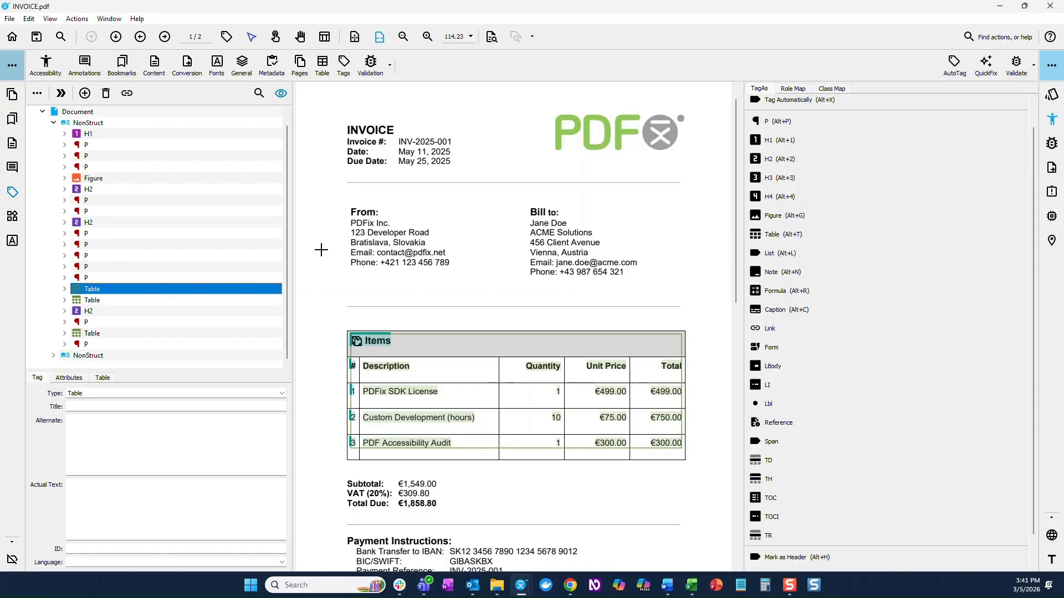
Replace the current template with the INVOICE.json file and auto-tag the document with Overwrite enabled.
{"action": "left_click", "coordinate": [1050, 98]}
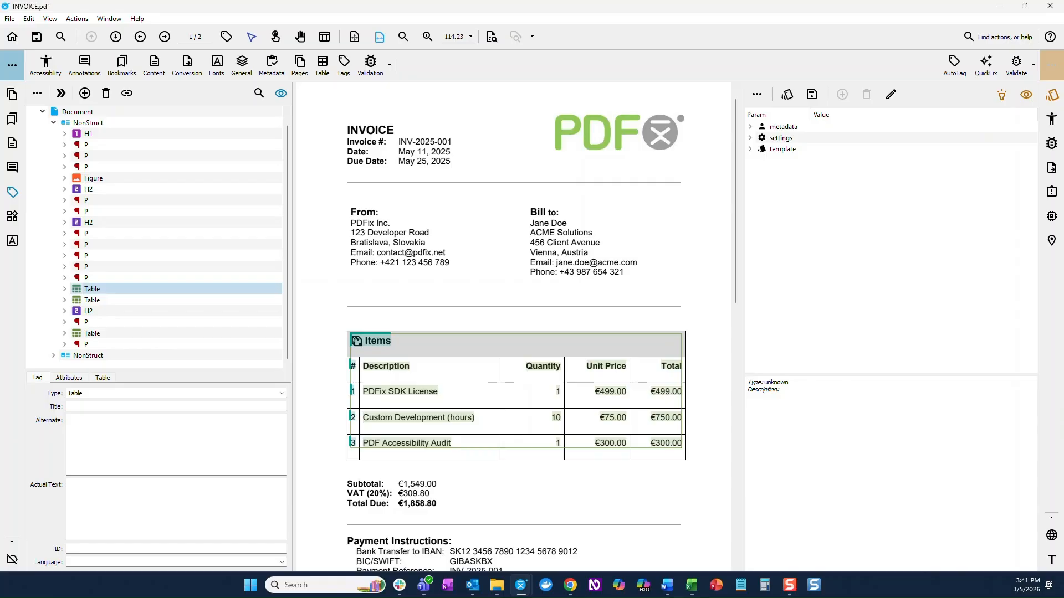
{"action": "key", "text": "alt+Tab"}
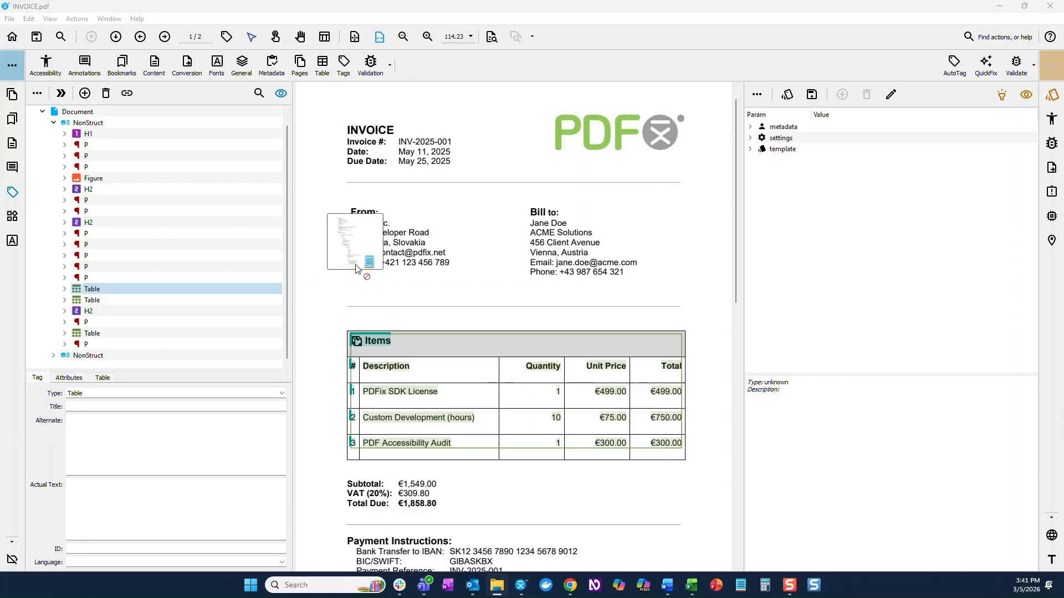
{"action": "left_click_drag", "start_coordinate": [360, 261], "coordinate": [856, 257]}
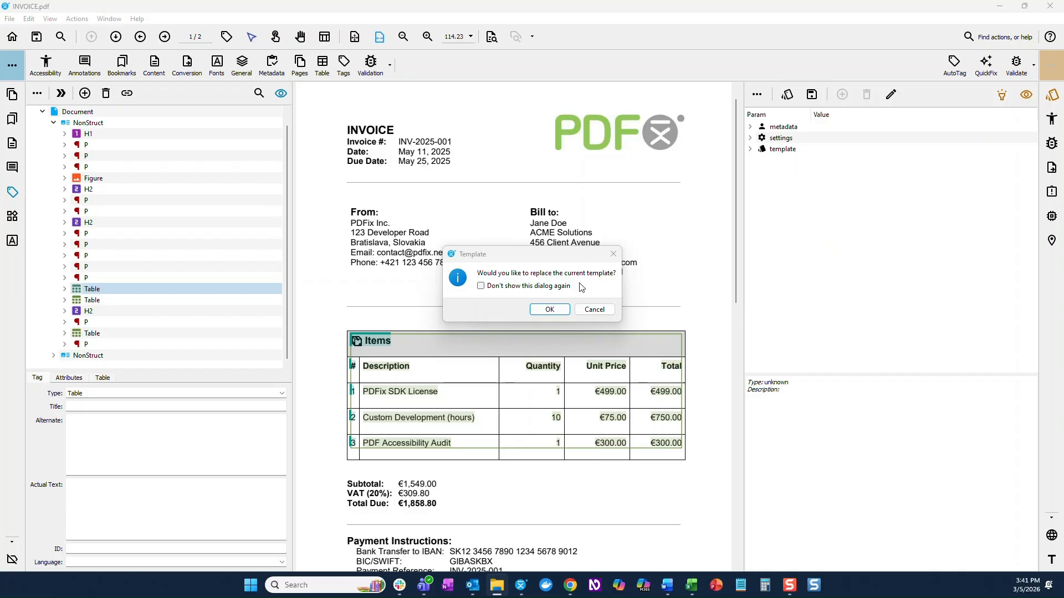
{"action": "left_click", "coordinate": [550, 309]}
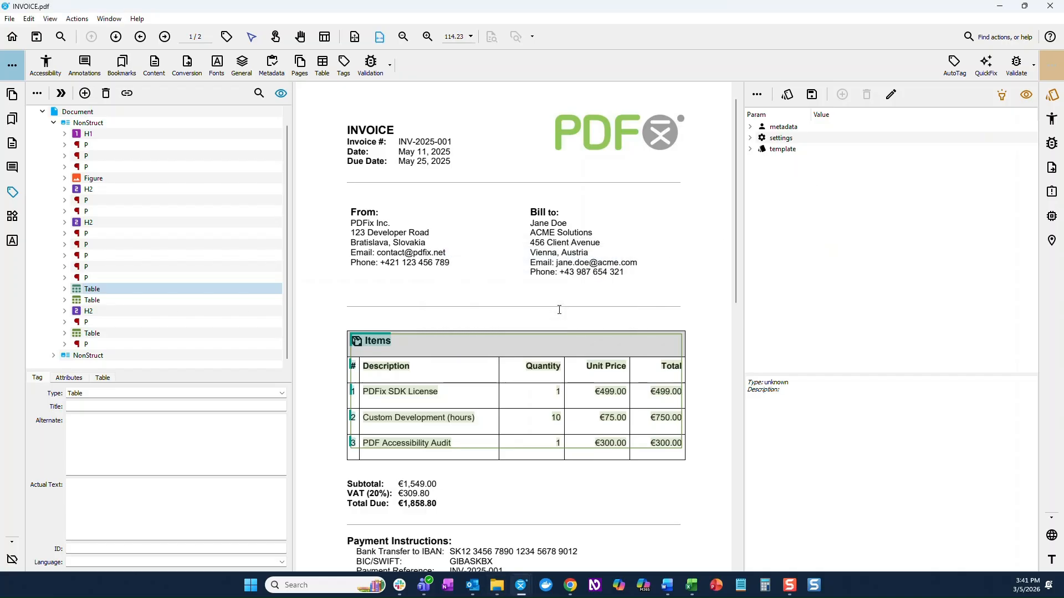
{"action": "left_click", "coordinate": [954, 64]}
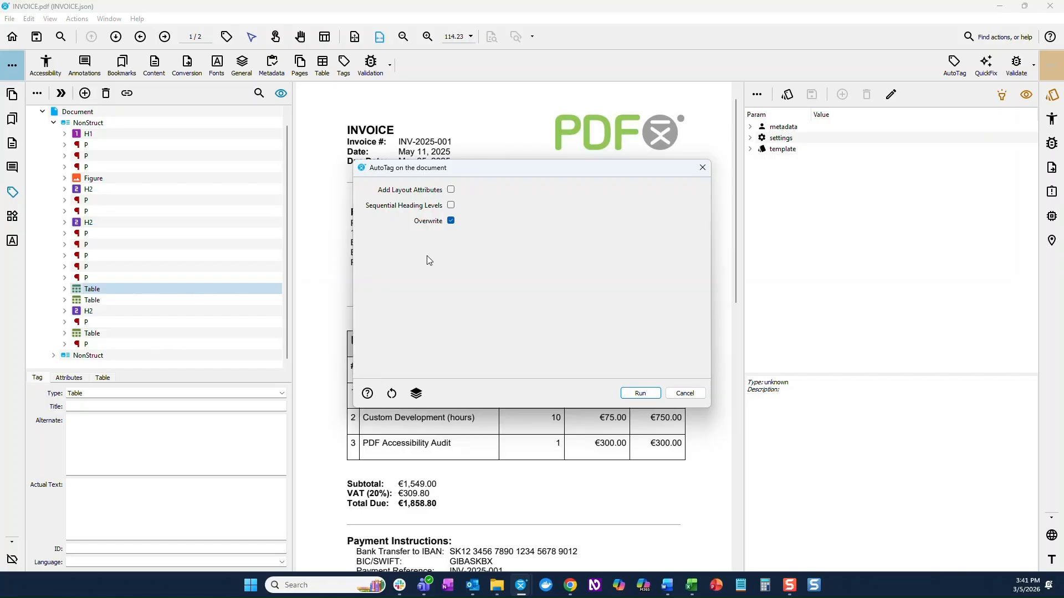
{"action": "left_click", "coordinate": [640, 393]}
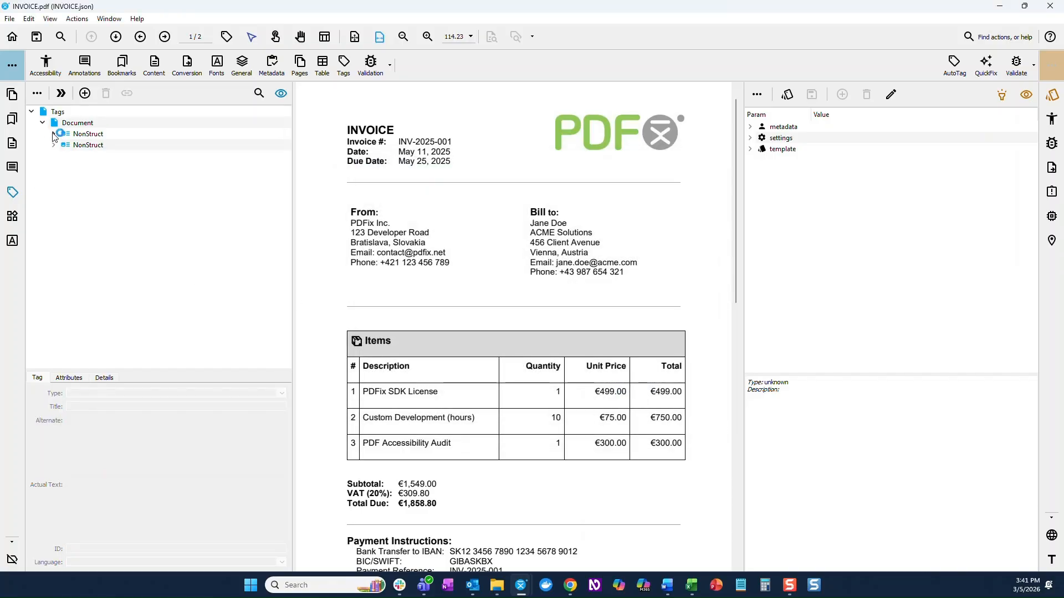
Examine the H1, P and Figure tags of the invoice header, including the logo's alternate text.
{"action": "left_click", "coordinate": [53, 134]}
{"action": "left_click", "coordinate": [100, 147]}
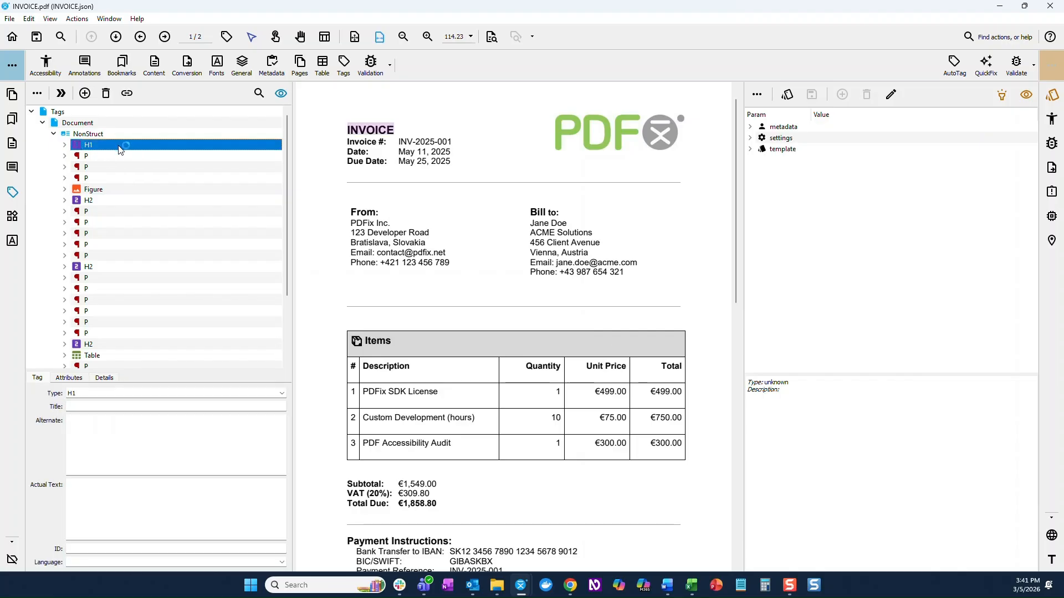
{"action": "left_click", "coordinate": [106, 157]}
{"action": "left_click", "coordinate": [102, 167]}
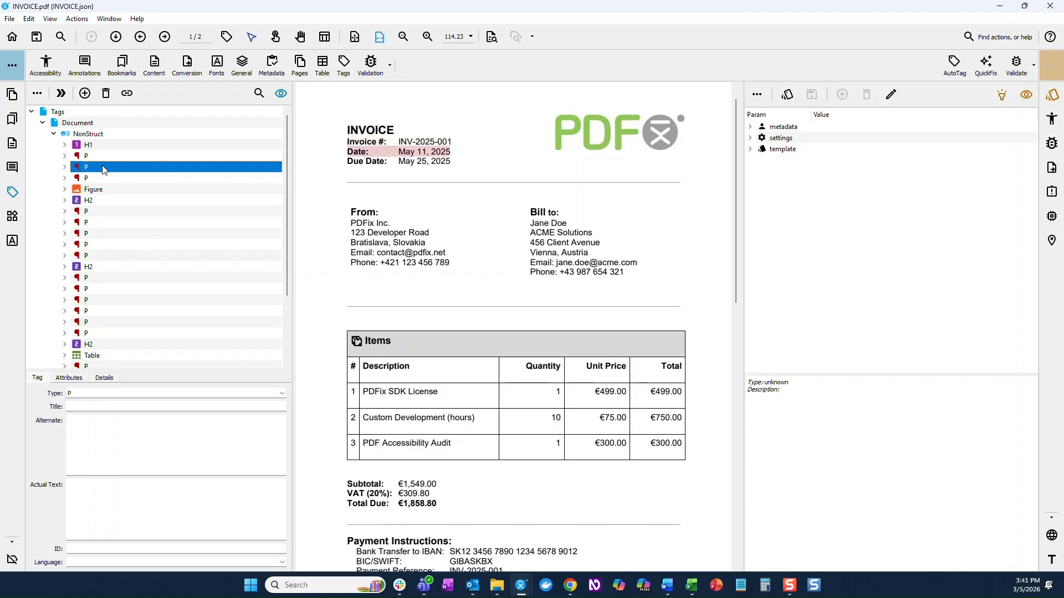
{"action": "left_click", "coordinate": [102, 178]}
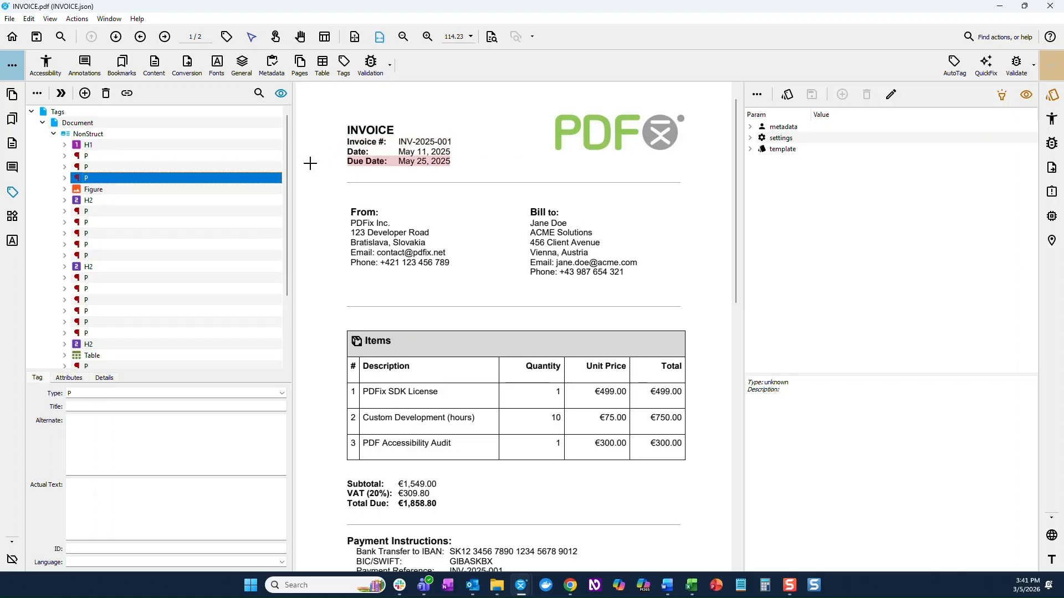
{"action": "left_click", "coordinate": [107, 192]}
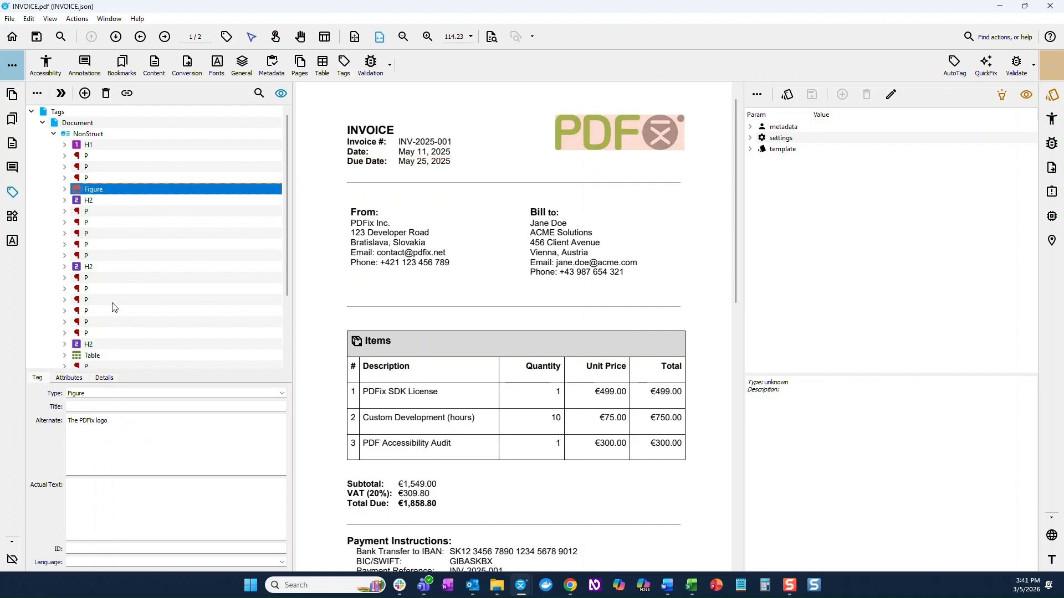
Check which text the H2 and P tags of the From block cover.
{"action": "left_click", "coordinate": [106, 201]}
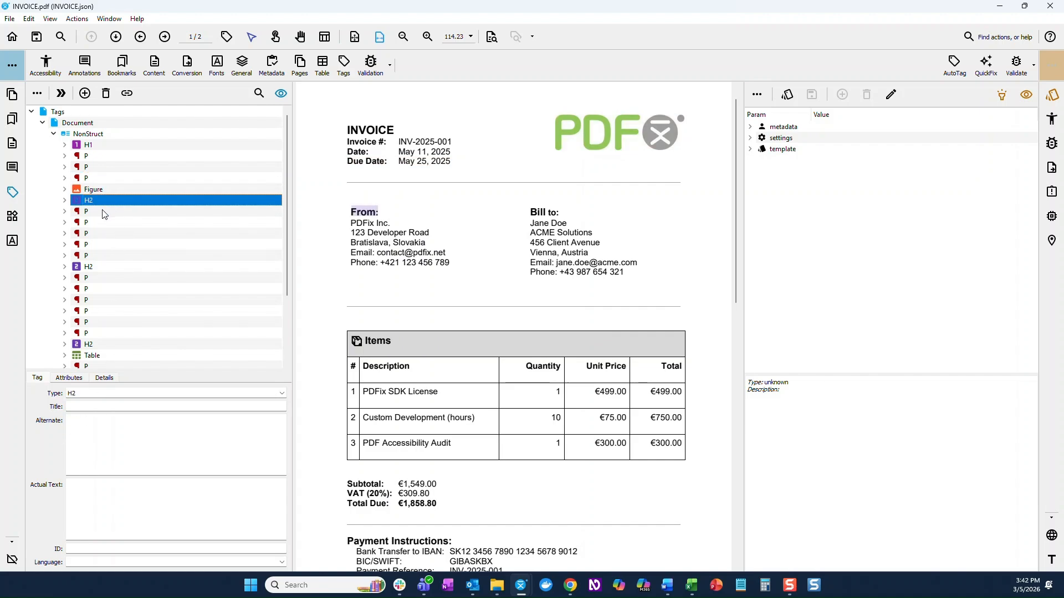
{"action": "left_click", "coordinate": [104, 213]}
{"action": "left_click", "coordinate": [103, 223]}
{"action": "left_click", "coordinate": [101, 235]}
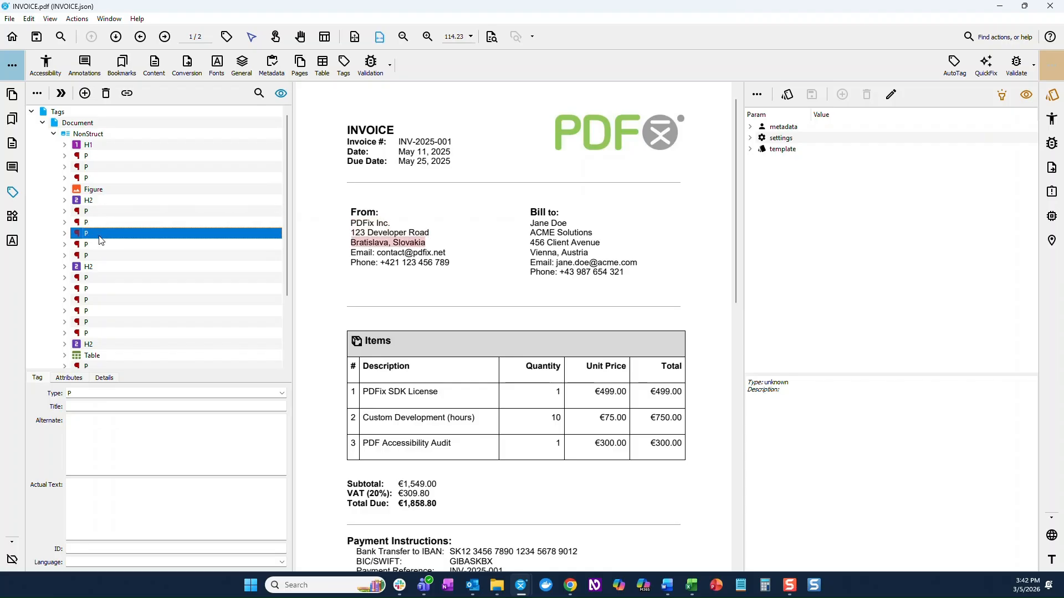
{"action": "left_click", "coordinate": [103, 245]}
{"action": "left_click", "coordinate": [102, 256]}
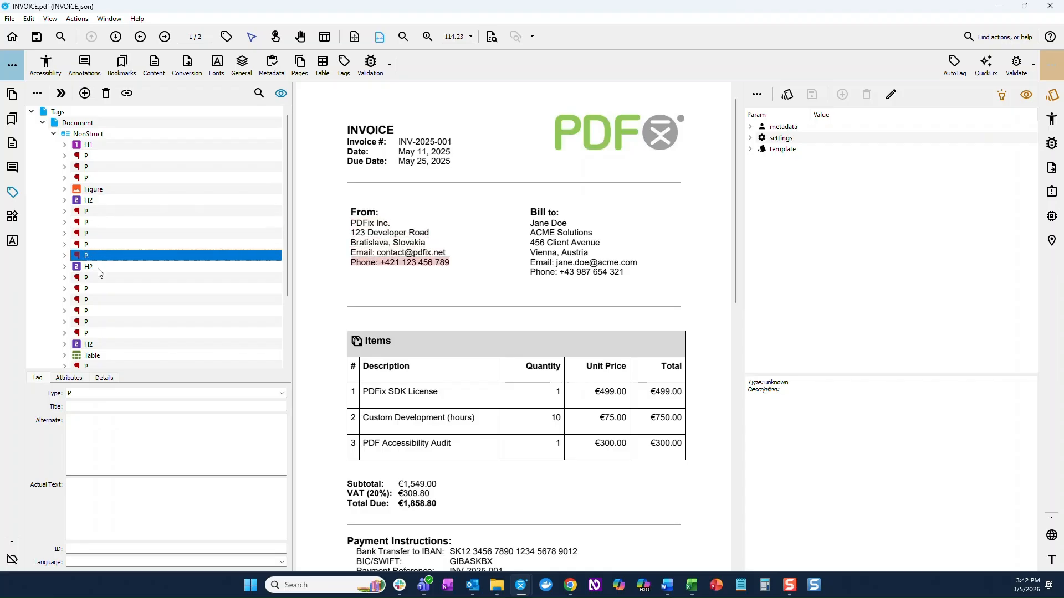
Check which text the H2 and P tags of the Bill to block cover.
{"action": "left_click", "coordinate": [100, 268]}
{"action": "left_click", "coordinate": [101, 279]}
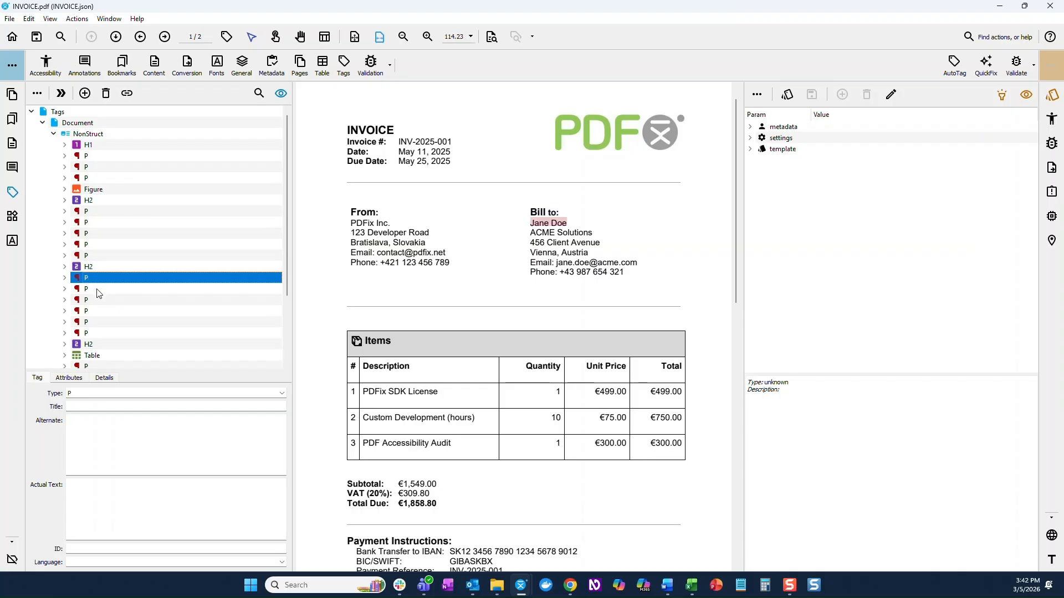
{"action": "left_click", "coordinate": [101, 290]}
{"action": "left_click", "coordinate": [101, 301]}
{"action": "left_click", "coordinate": [101, 311]}
{"action": "left_click", "coordinate": [102, 323]}
Examine the Items heading tag, the items Table tag and each of its TR row tags.
{"action": "scroll", "coordinate": [108, 277], "scroll_direction": "down", "scroll_amount": 2}
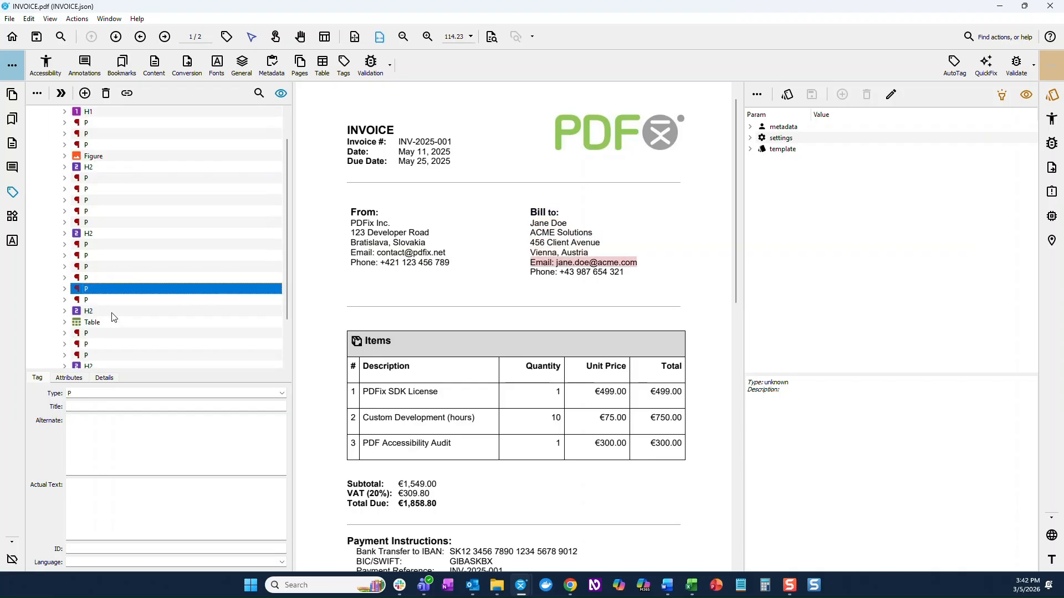
{"action": "left_click", "coordinate": [99, 255]}
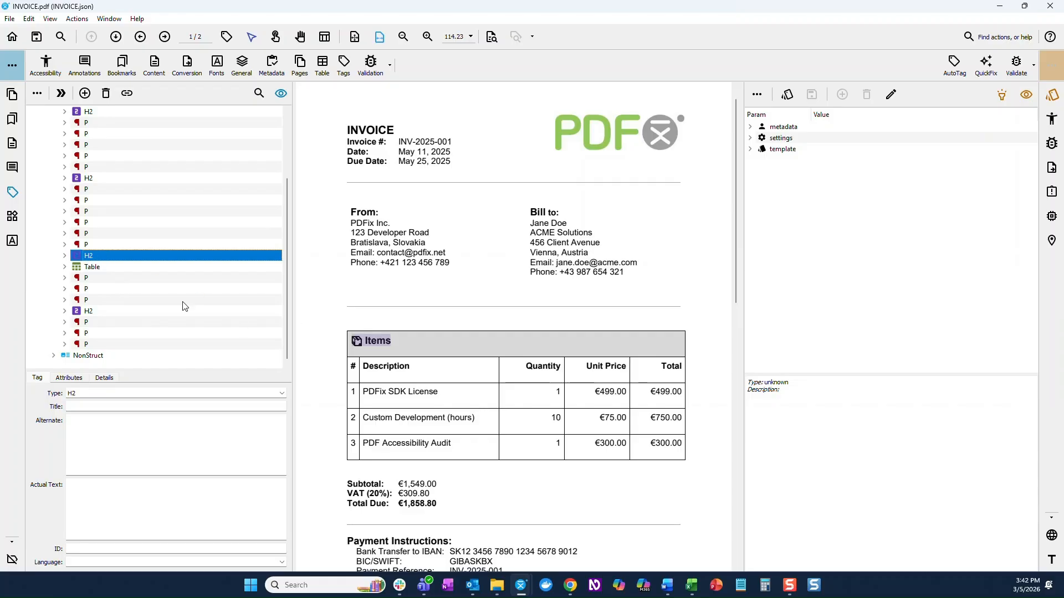
{"action": "left_click", "coordinate": [111, 270]}
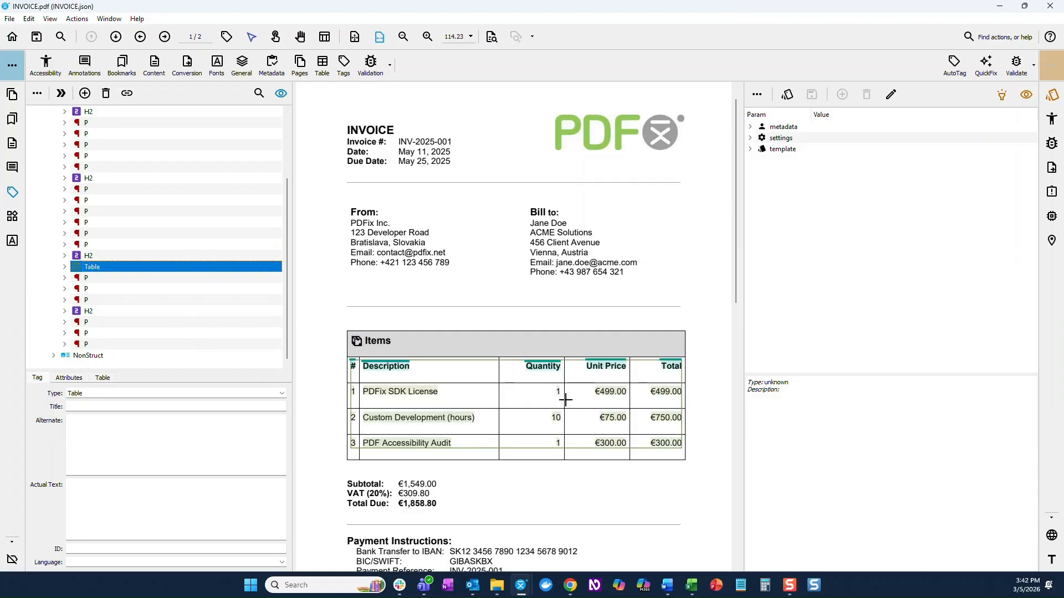
{"action": "scroll", "coordinate": [566, 399], "scroll_direction": "down", "scroll_amount": 3}
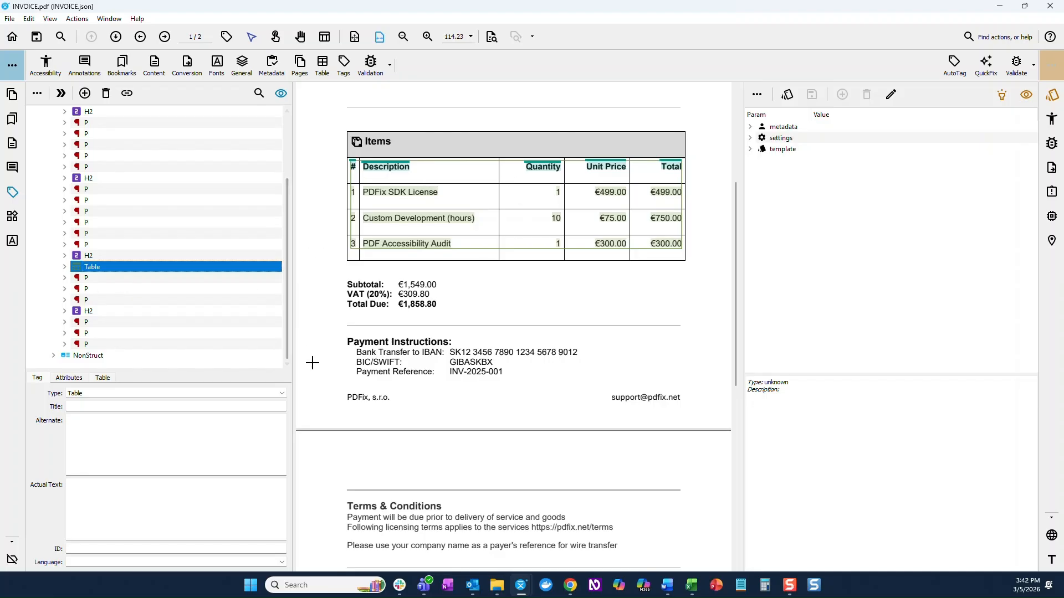
{"action": "left_click", "coordinate": [64, 267]}
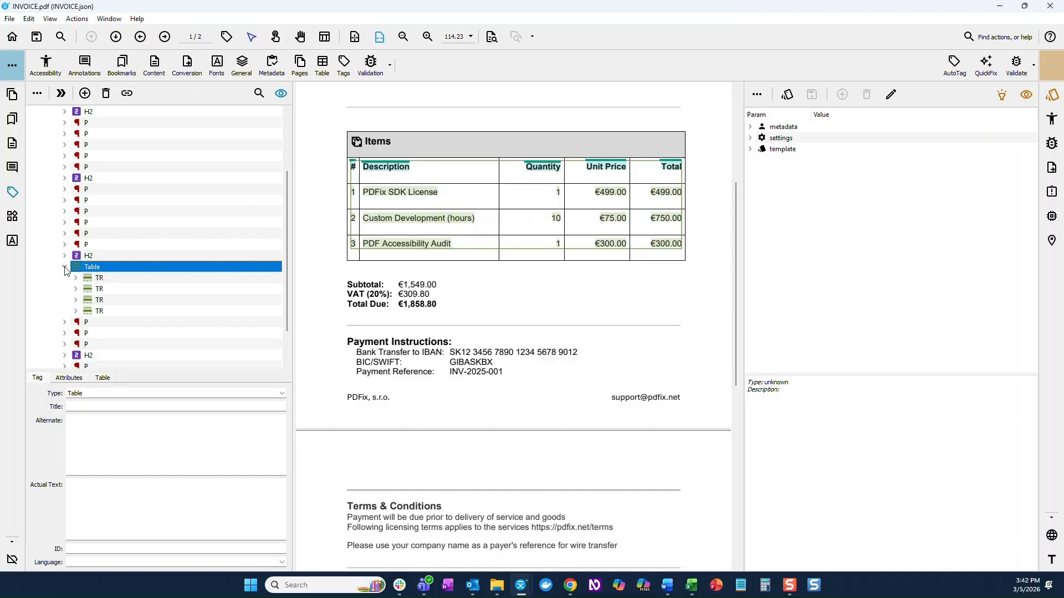
{"action": "left_click", "coordinate": [112, 278]}
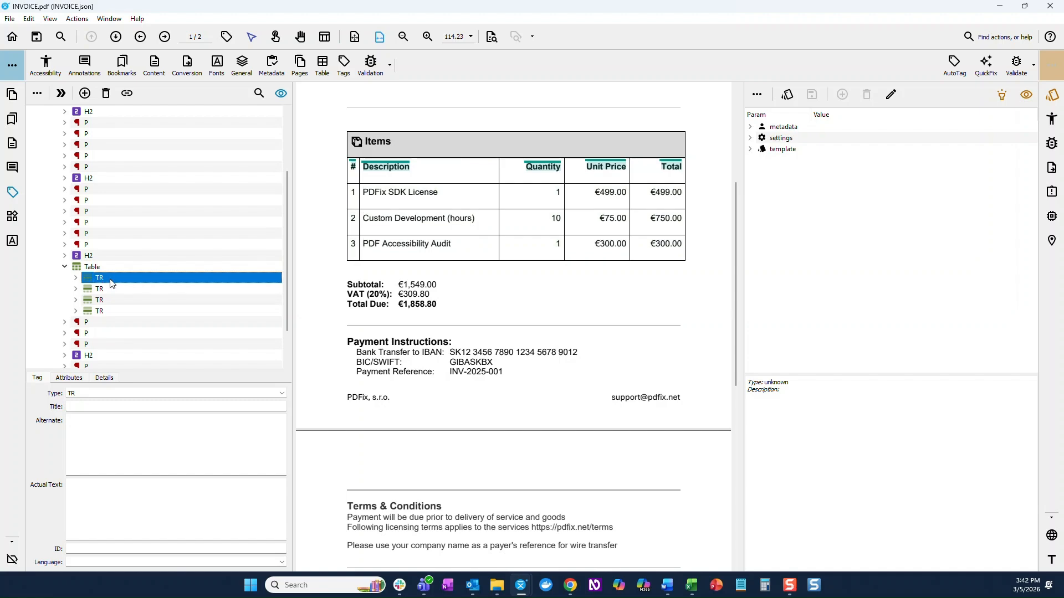
{"action": "left_click", "coordinate": [110, 288]}
{"action": "left_click", "coordinate": [113, 300]}
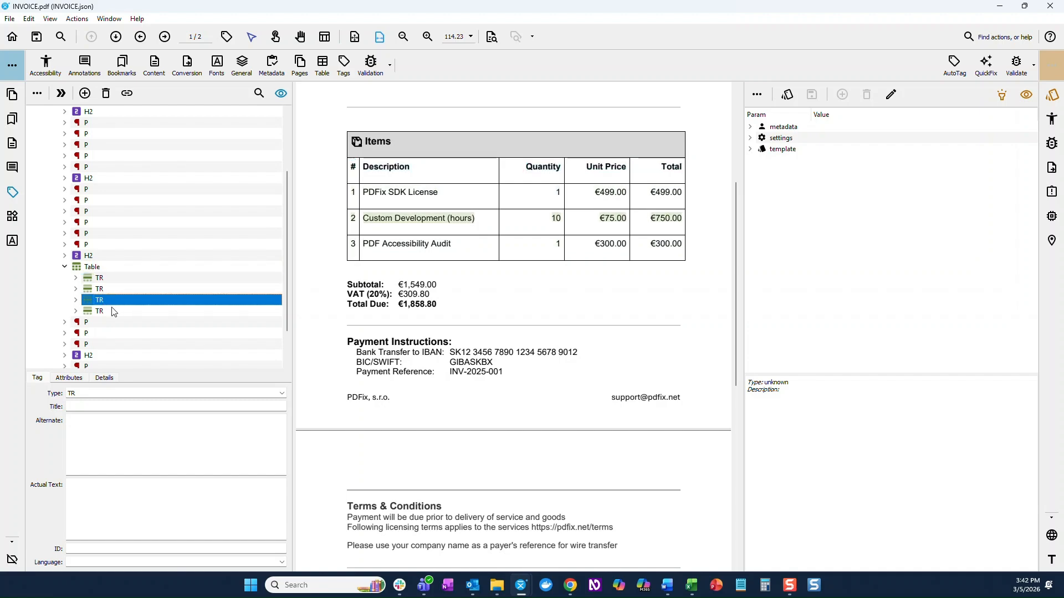
{"action": "left_click", "coordinate": [111, 311]}
{"action": "left_click", "coordinate": [113, 279]}
Inspect the header cell properties, including Scope, of each TH tag in the items table's first row.
{"action": "left_click", "coordinate": [75, 279]}
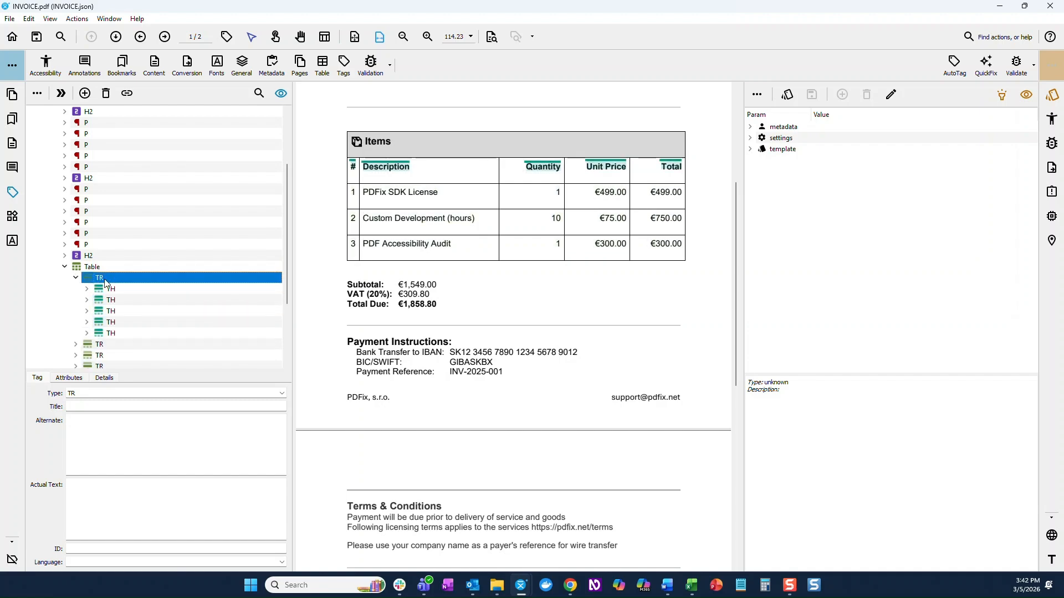
{"action": "left_click", "coordinate": [121, 292]}
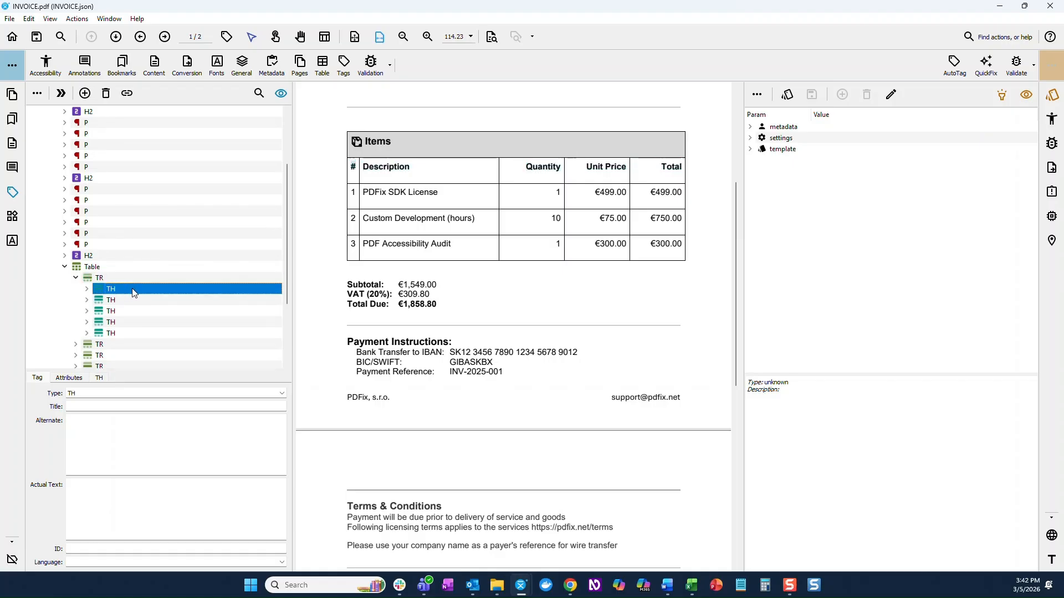
{"action": "left_click", "coordinate": [98, 379]}
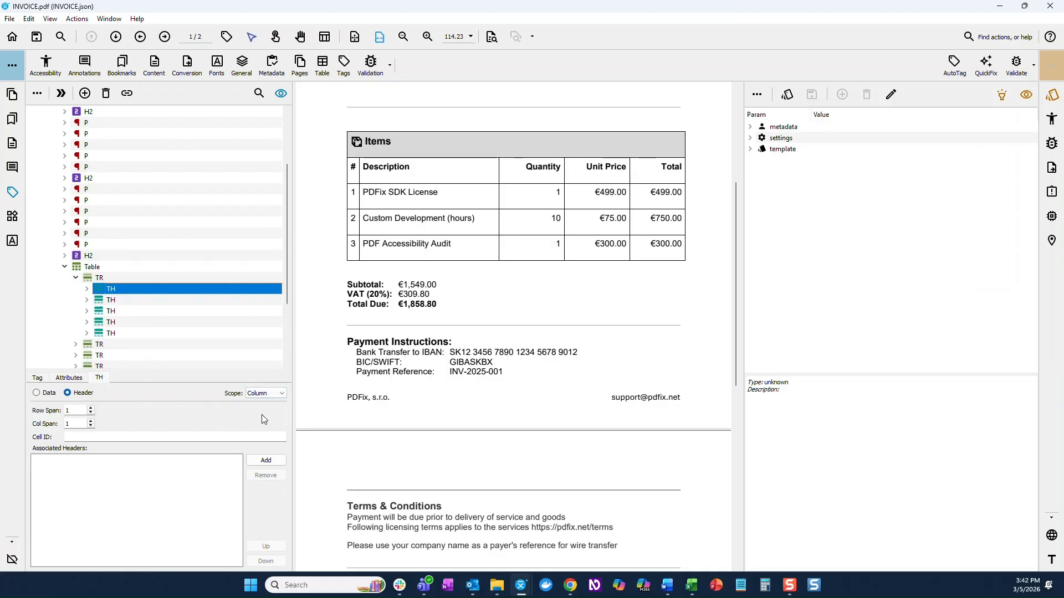
{"action": "left_click", "coordinate": [128, 301]}
{"action": "left_click", "coordinate": [125, 311]}
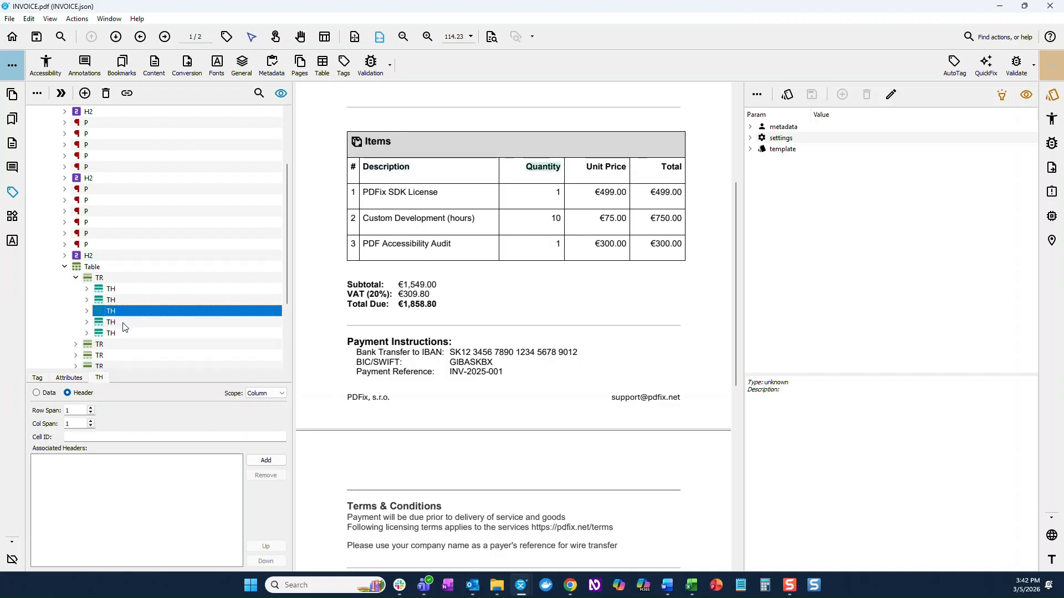
{"action": "left_click", "coordinate": [125, 322]}
{"action": "left_click", "coordinate": [123, 334]}
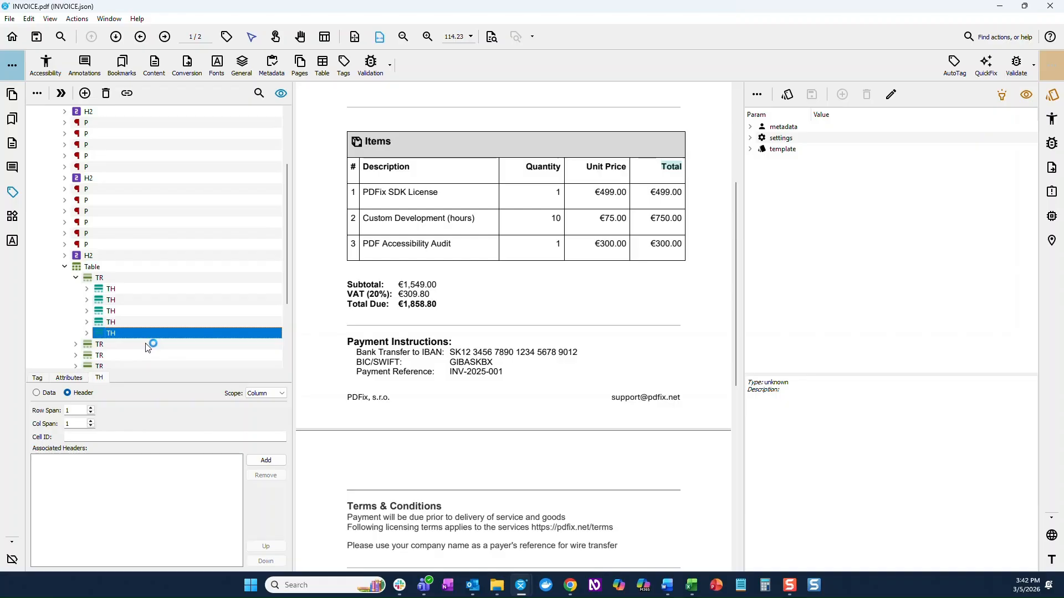
Examine the TD cell tags of the PDFix SDK License row in the items table.
{"action": "left_click", "coordinate": [76, 278]}
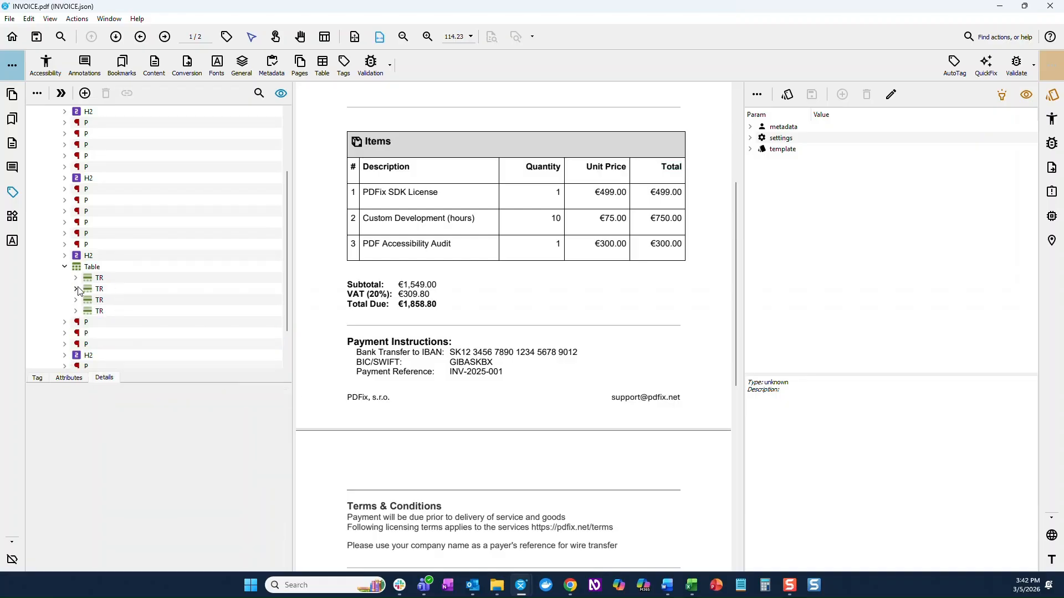
{"action": "left_click", "coordinate": [76, 289]}
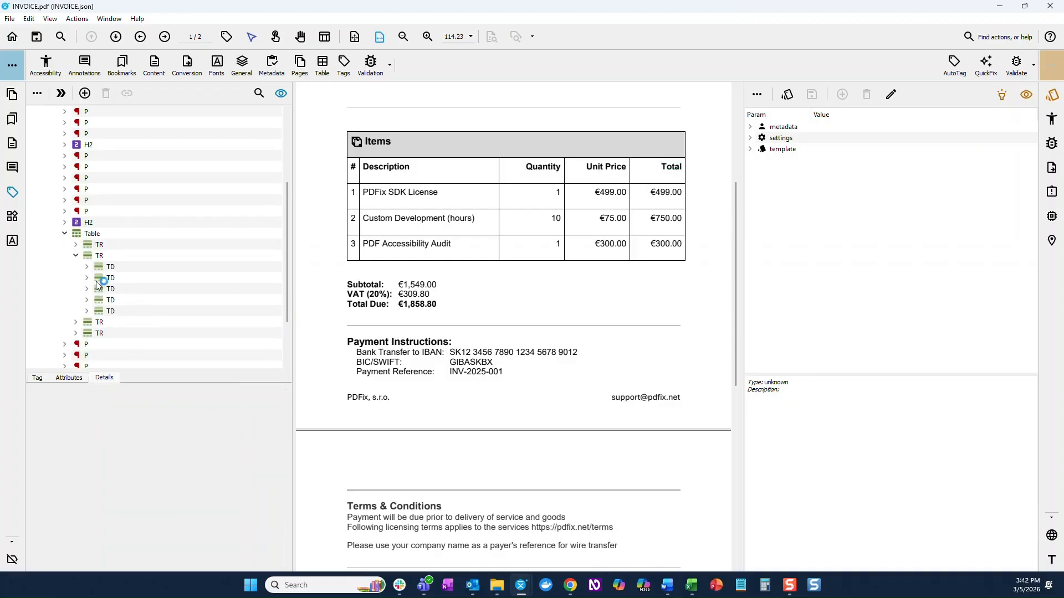
{"action": "left_click", "coordinate": [114, 267]}
{"action": "left_click", "coordinate": [122, 278]}
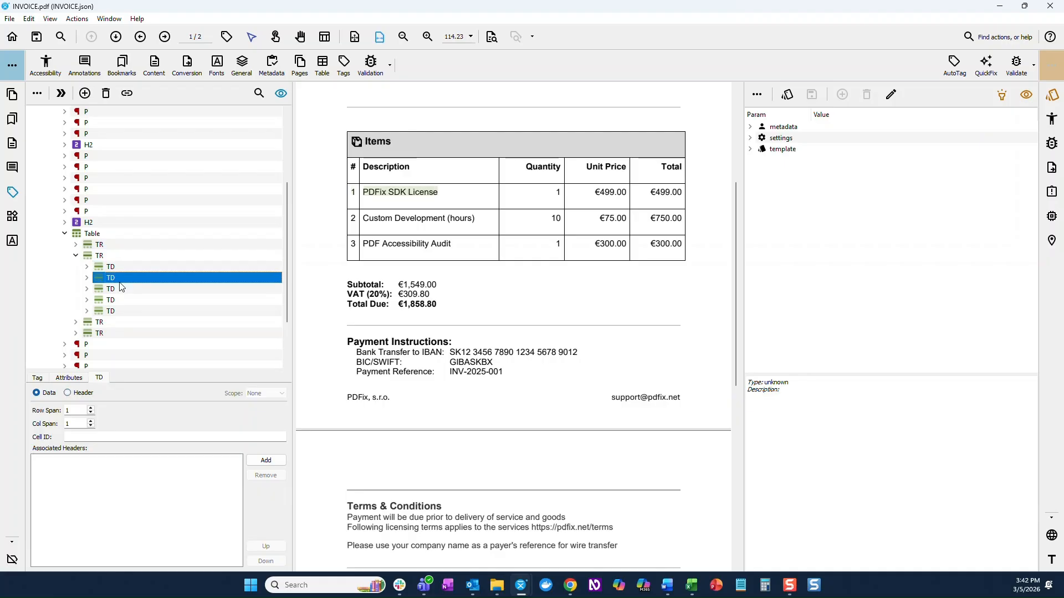
{"action": "left_click", "coordinate": [123, 289]}
{"action": "left_click", "coordinate": [124, 300]}
{"action": "left_click", "coordinate": [126, 311]}
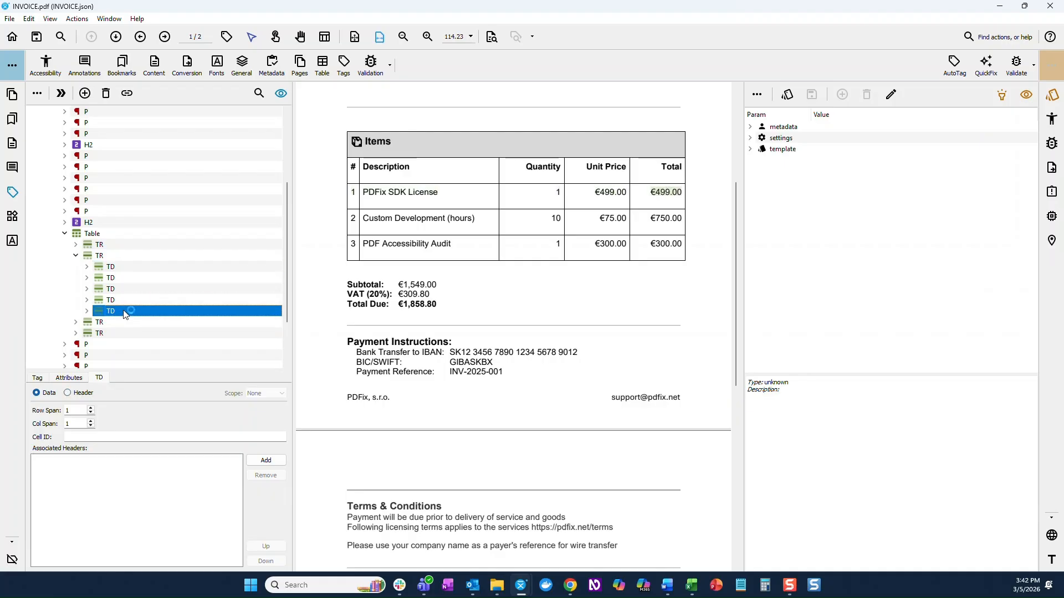
Examine the TD cell tags of the Custom Development row, then select the items Table tag and collapse it.
{"action": "left_click", "coordinate": [76, 322]}
{"action": "left_click", "coordinate": [134, 334]}
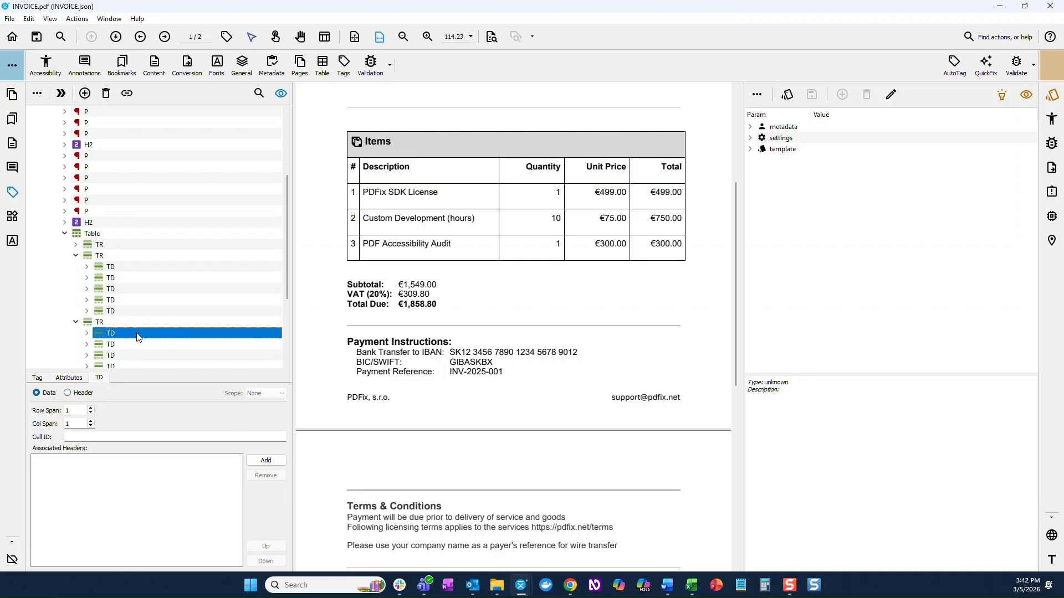
{"action": "scroll", "coordinate": [137, 310], "scroll_direction": "down", "scroll_amount": 2}
{"action": "left_click", "coordinate": [137, 278]}
{"action": "left_click", "coordinate": [133, 289]}
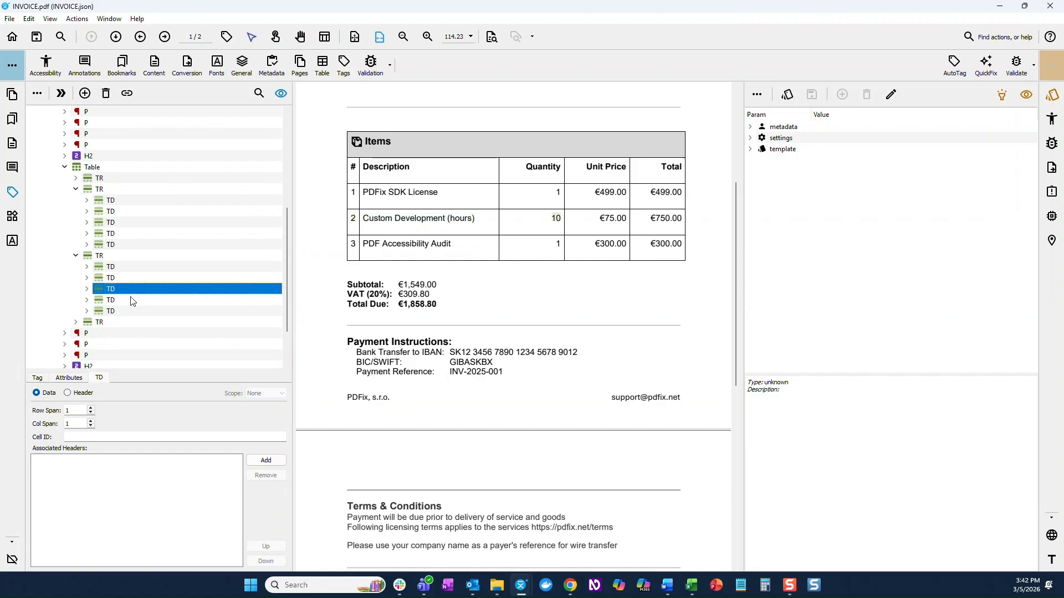
{"action": "left_click", "coordinate": [133, 300]}
{"action": "left_click", "coordinate": [89, 168]}
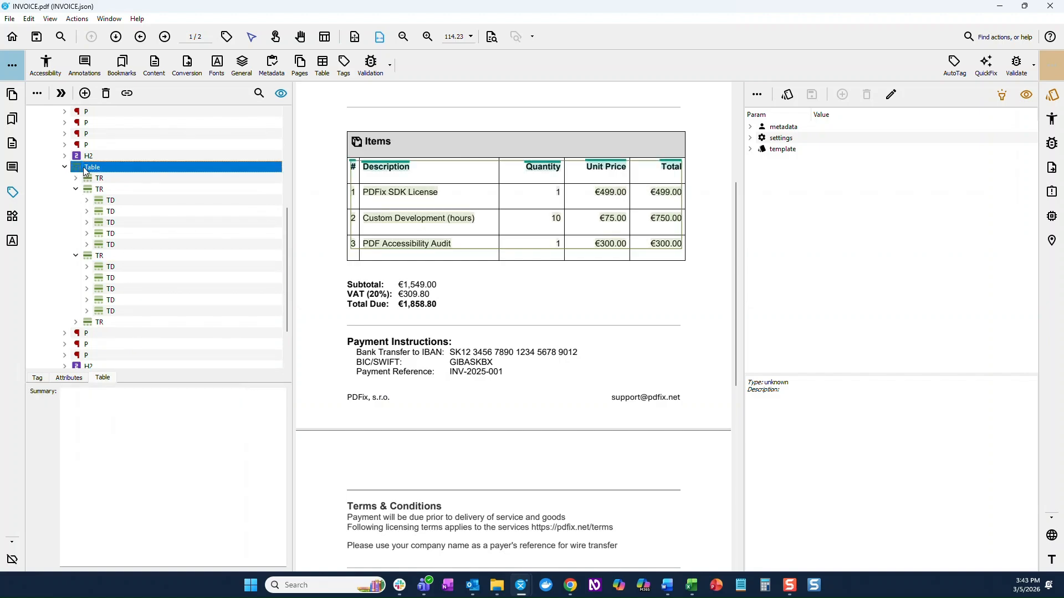
{"action": "left_click", "coordinate": [66, 167]}
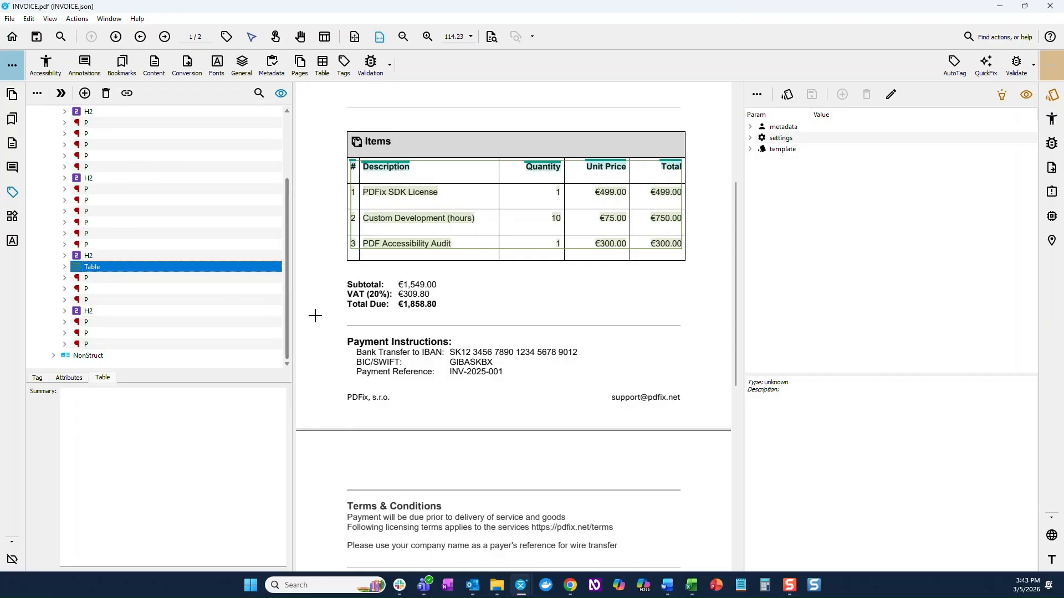
Expand the second NonStruct tag to view its heading and paragraph tags.
{"action": "scroll", "coordinate": [315, 307], "scroll_direction": "down", "scroll_amount": 1}
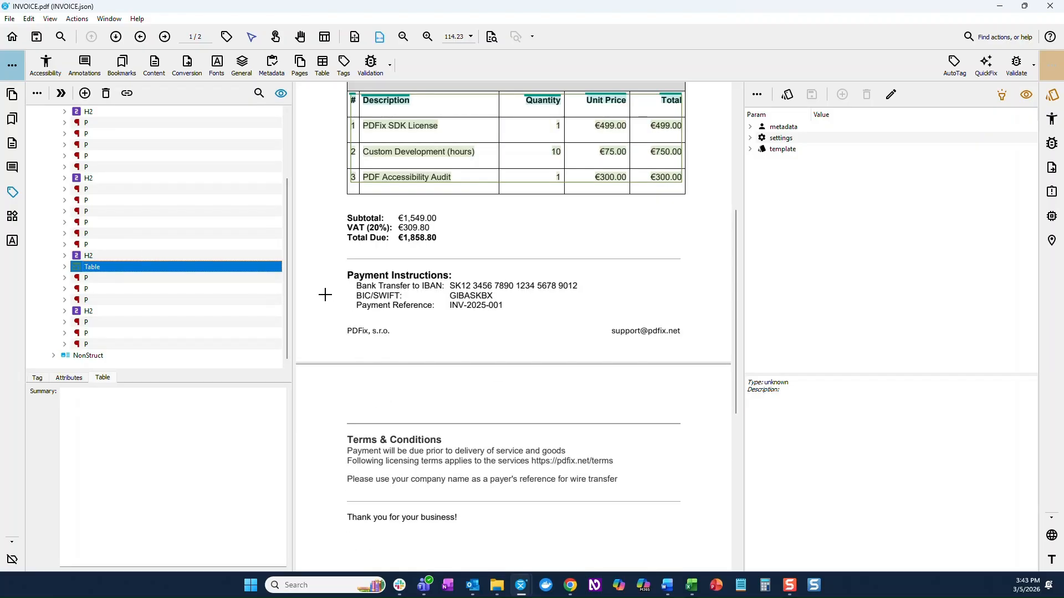
{"action": "scroll", "coordinate": [323, 200], "scroll_direction": "up", "scroll_amount": 1}
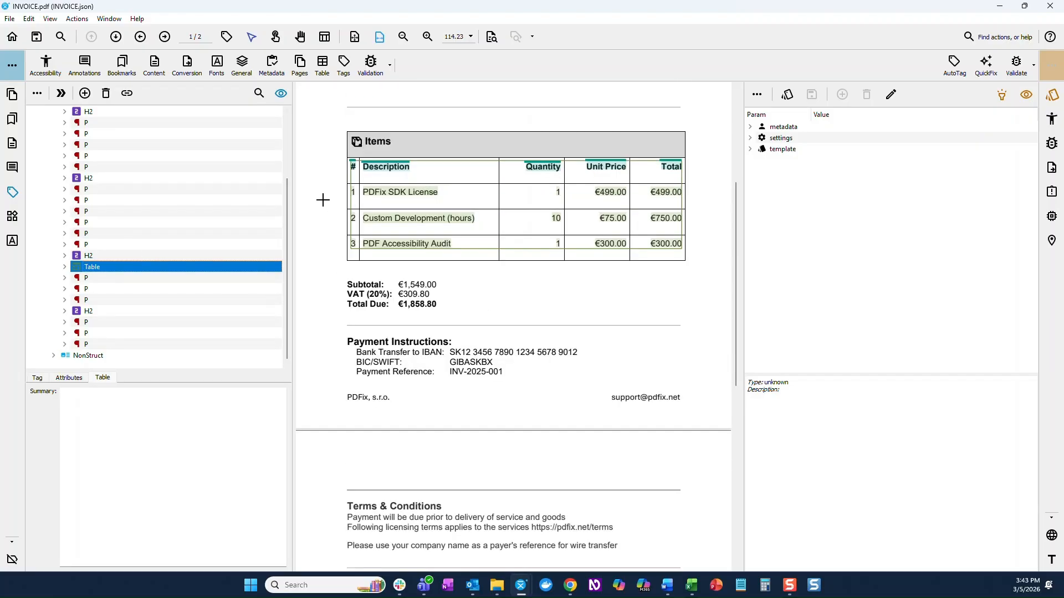
{"action": "left_click", "coordinate": [53, 356]}
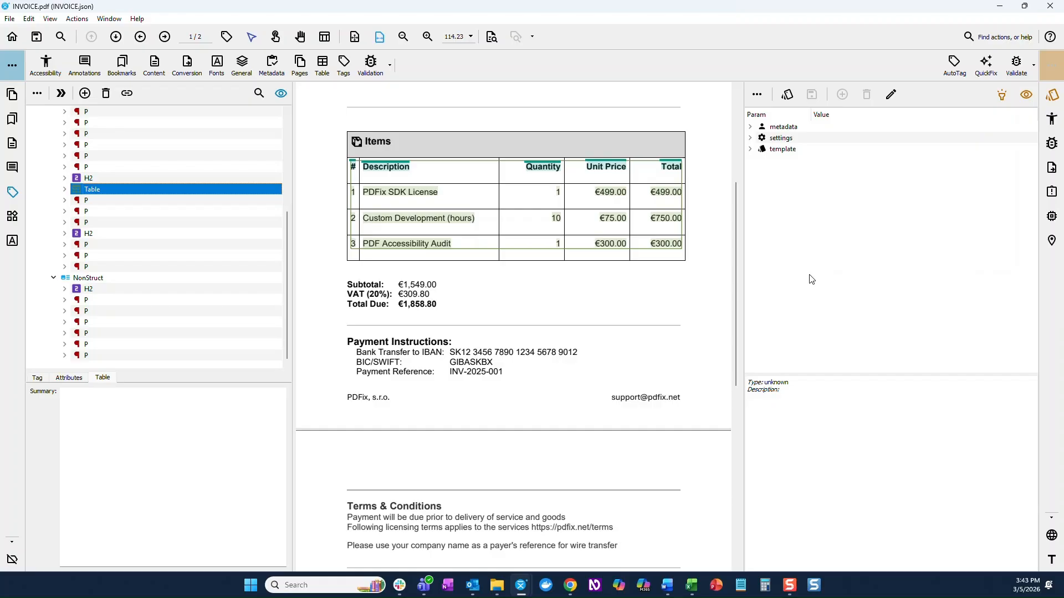
Validate the invoice against the PDFUA-1 profile and close the result message.
{"action": "left_click", "coordinate": [1052, 144]}
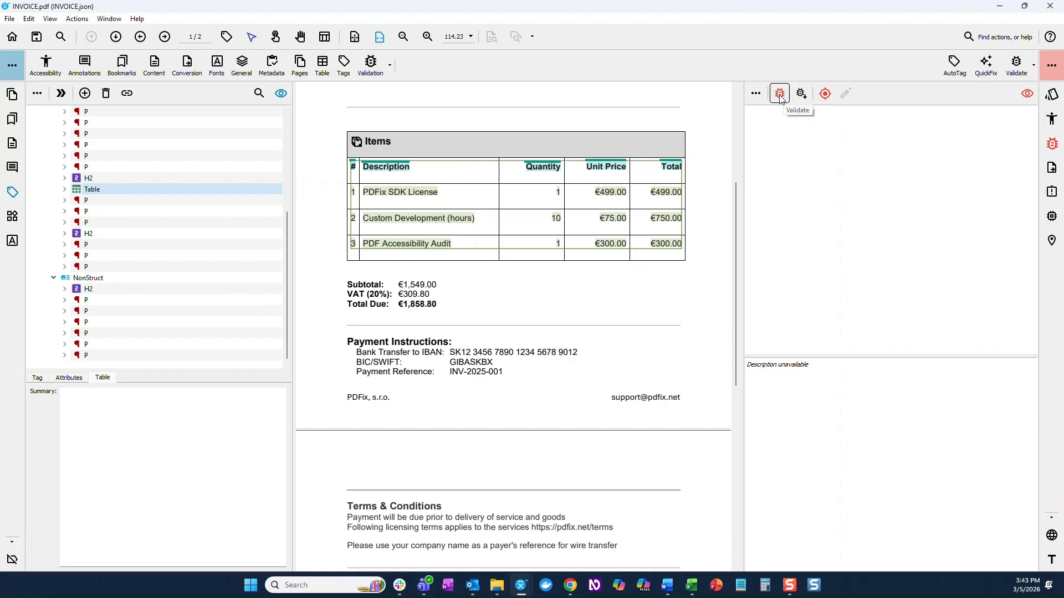
{"action": "left_click", "coordinate": [801, 94]}
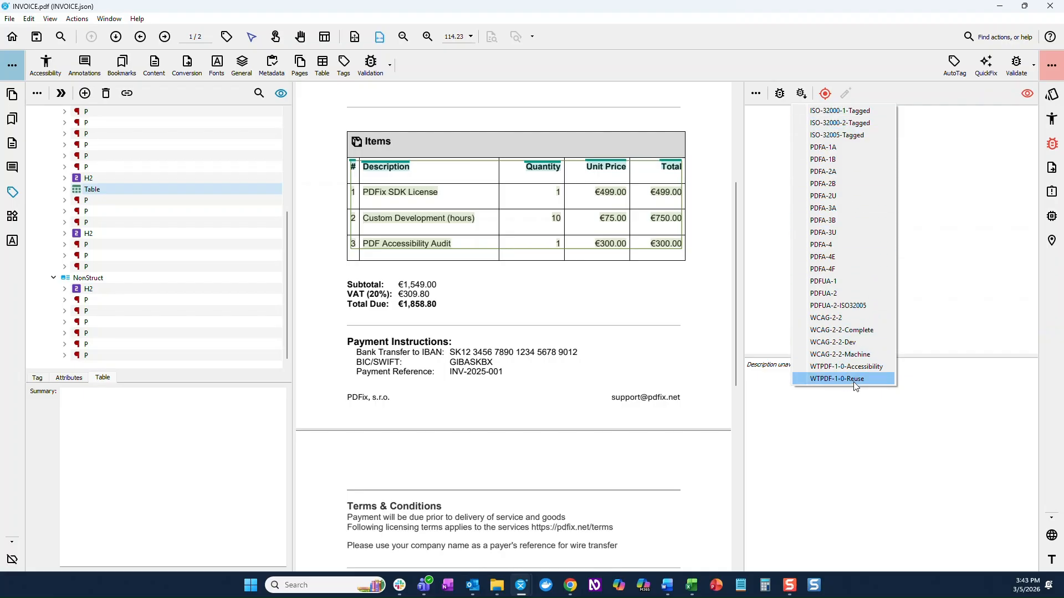
{"action": "left_click", "coordinate": [779, 95]}
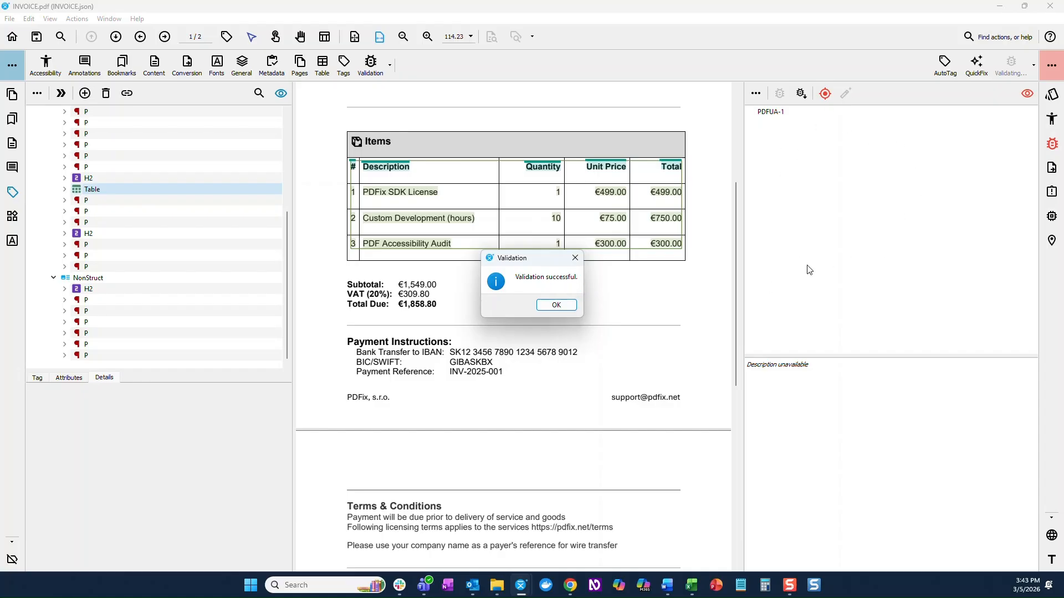
{"action": "left_click", "coordinate": [557, 306]}
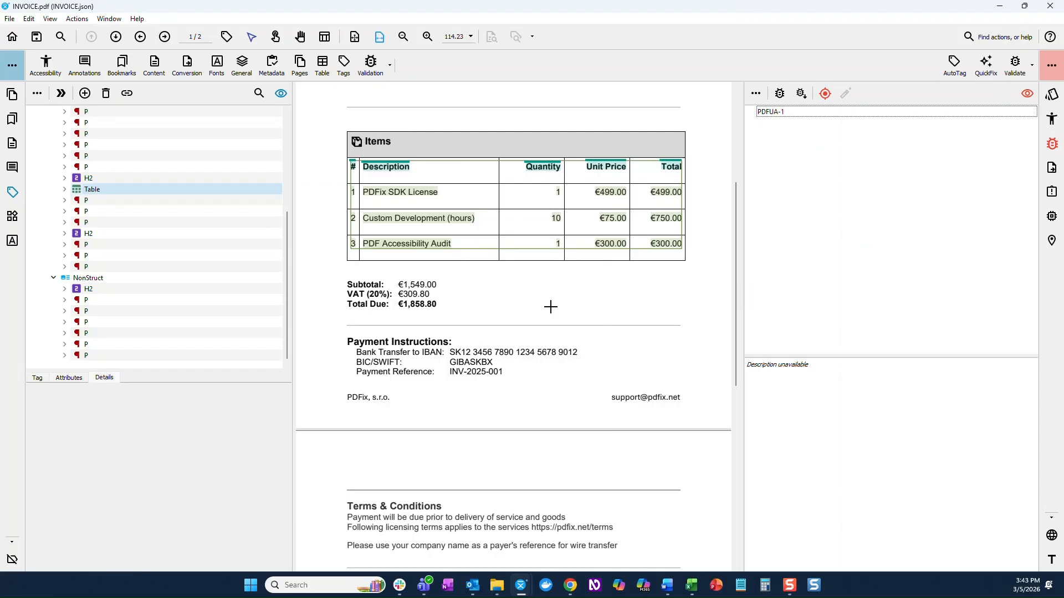
Save the tagged invoice and return to the window listing the Demo Invoices files.
{"action": "left_click", "coordinate": [37, 37]}
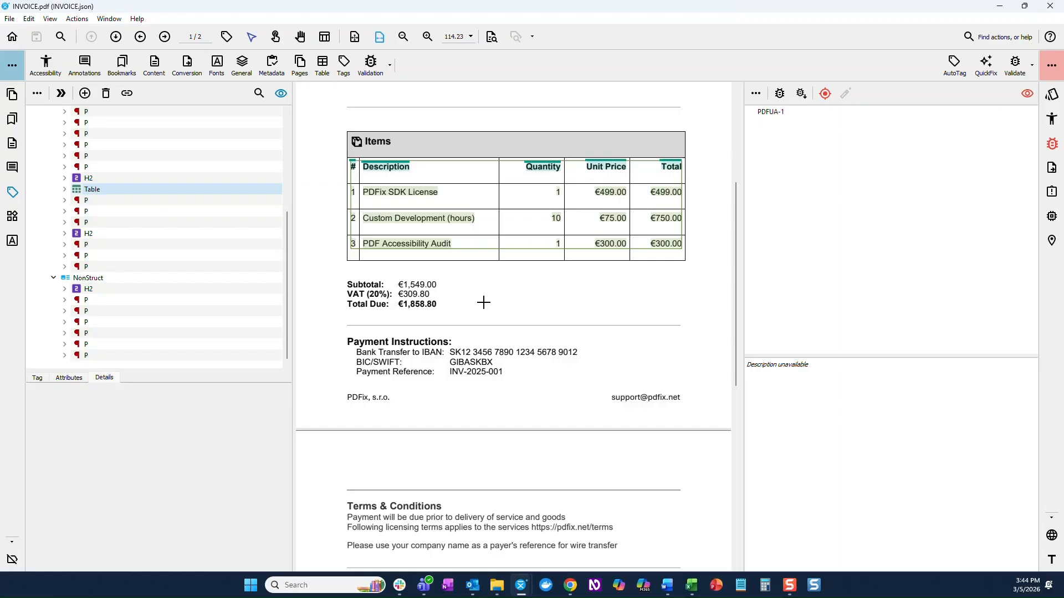
{"action": "scroll", "coordinate": [502, 308], "scroll_direction": "up", "scroll_amount": 4}
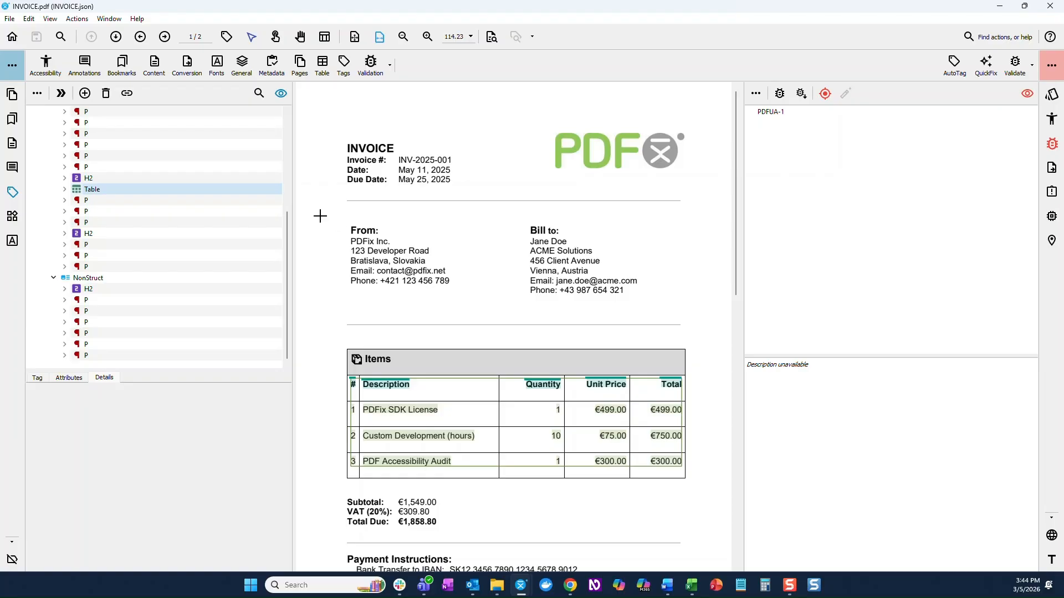
{"action": "mouse_move", "coordinate": [521, 585]}
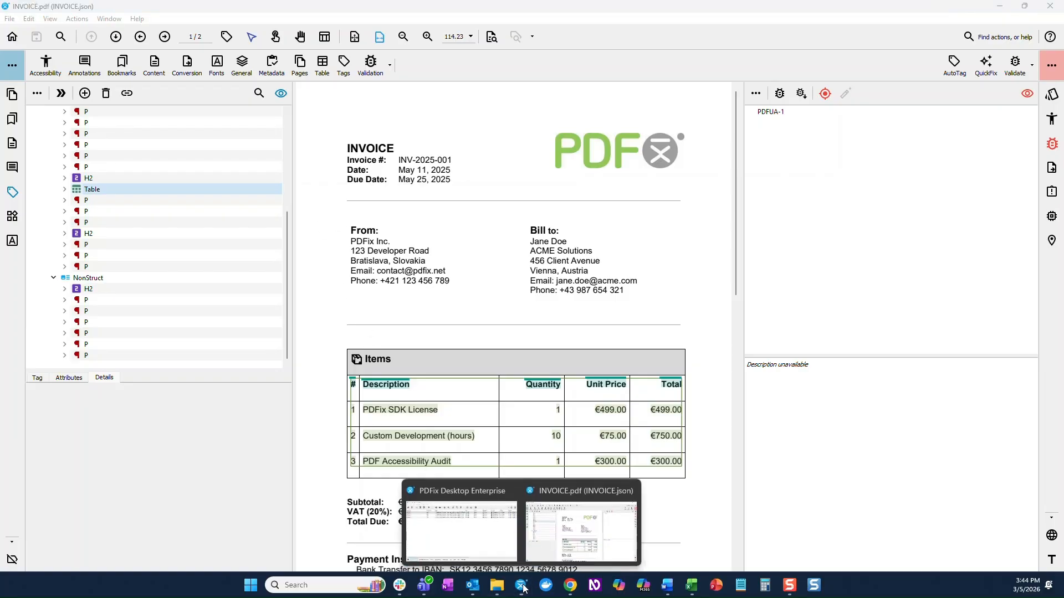
{"action": "left_click", "coordinate": [460, 520]}
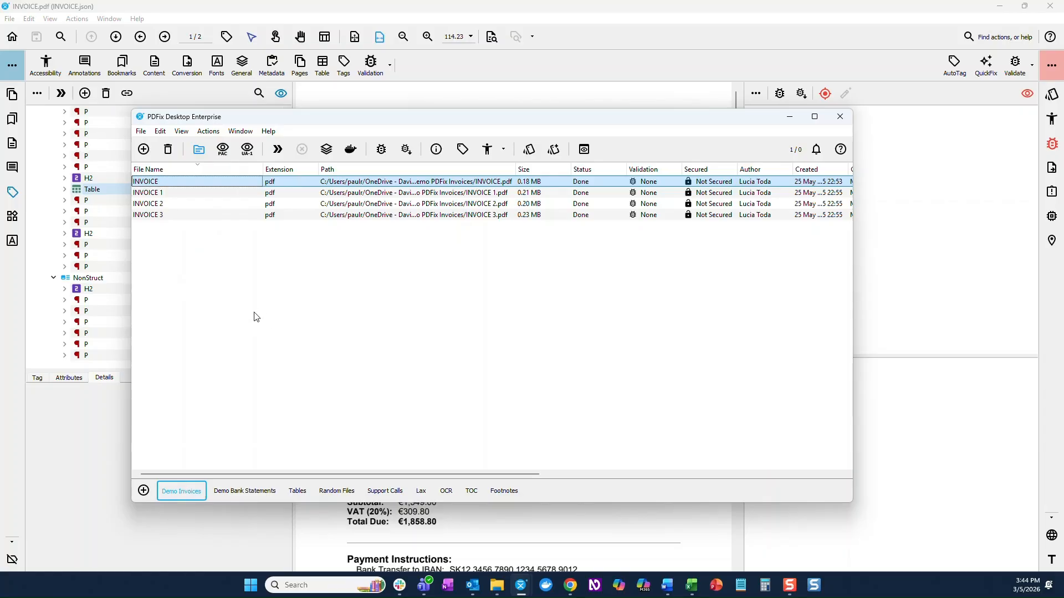
Open INVOICE 1 from the Demo Invoices file list.
{"action": "left_click", "coordinate": [167, 191]}
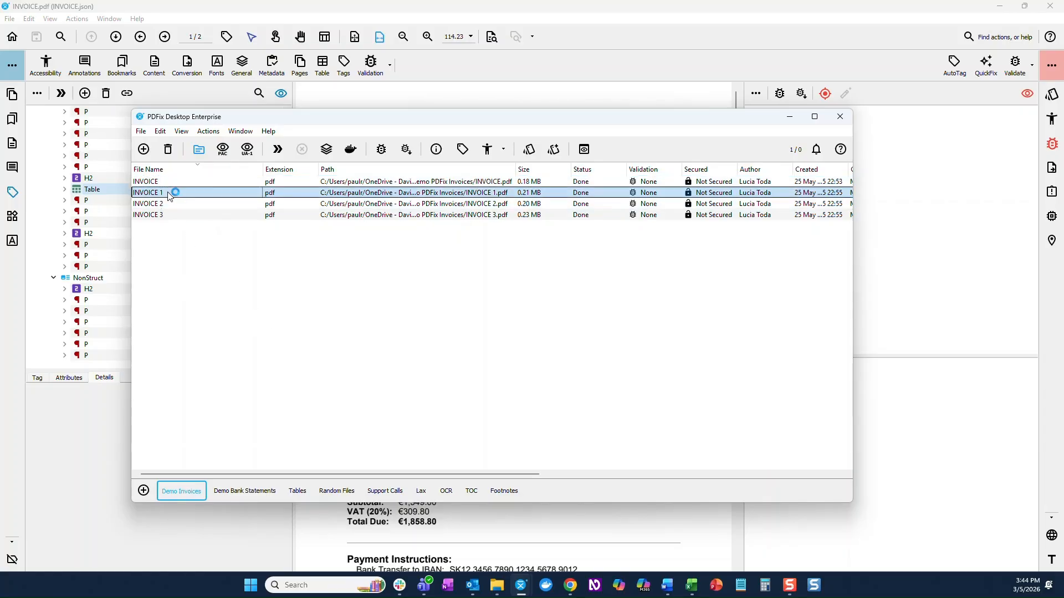
{"action": "left_click", "coordinate": [170, 206]}
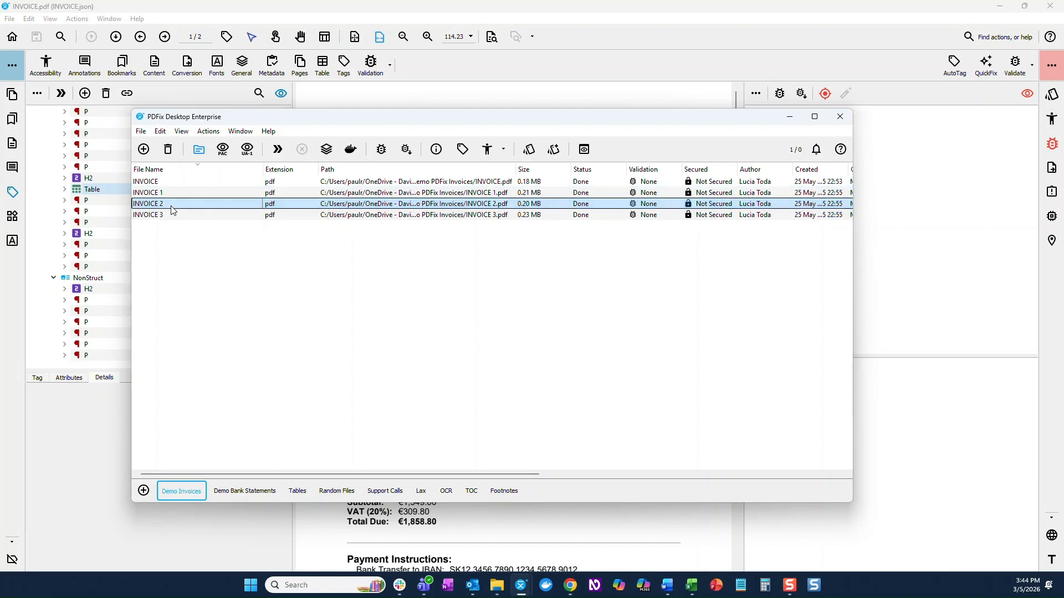
{"action": "left_click", "coordinate": [170, 214]}
{"action": "left_click", "coordinate": [175, 193]}
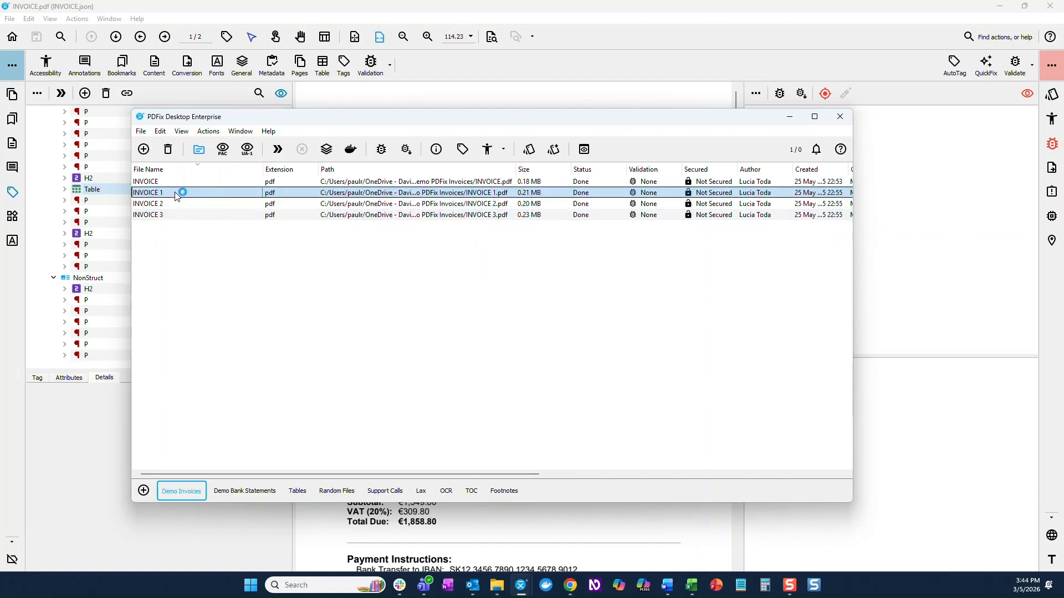
{"action": "double_click", "coordinate": [175, 193]}
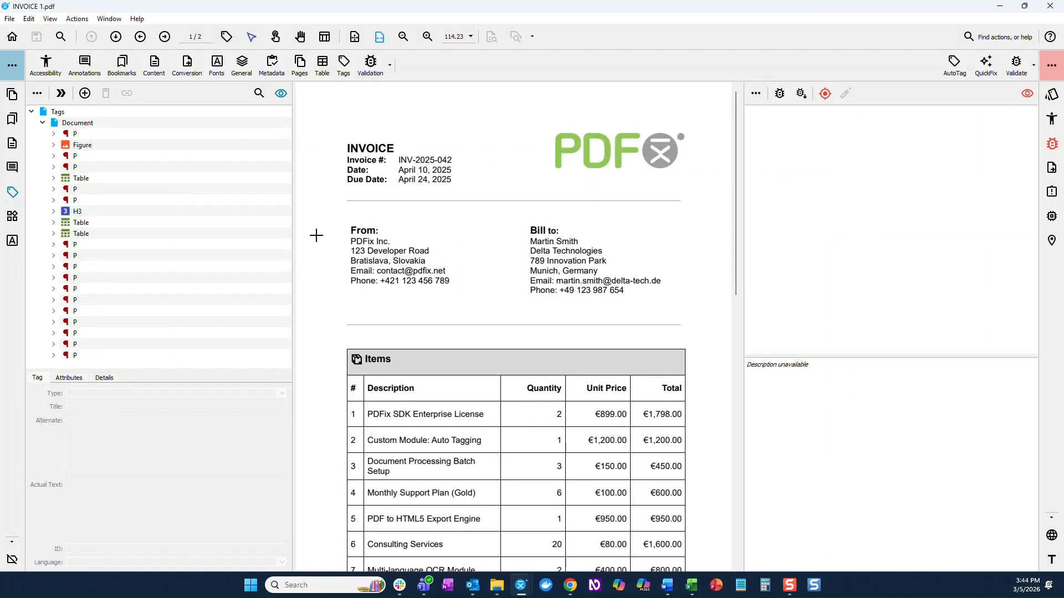
Review both pages of INVOICE 1, including the items table that continues across the page break.
{"action": "scroll", "coordinate": [342, 214], "scroll_direction": "down", "scroll_amount": 6}
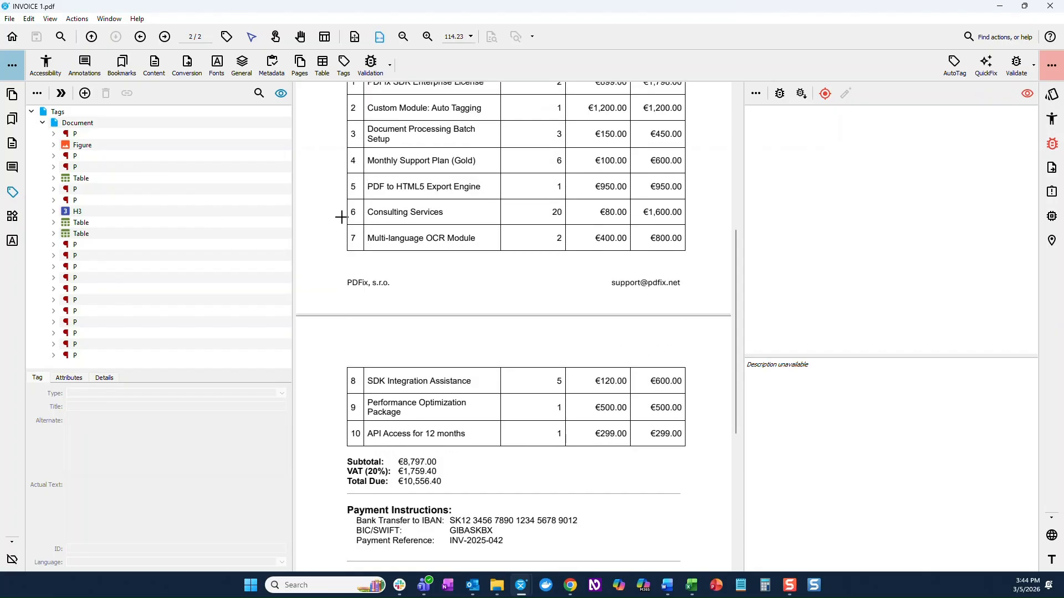
{"action": "scroll", "coordinate": [421, 277], "scroll_direction": "down", "scroll_amount": 5}
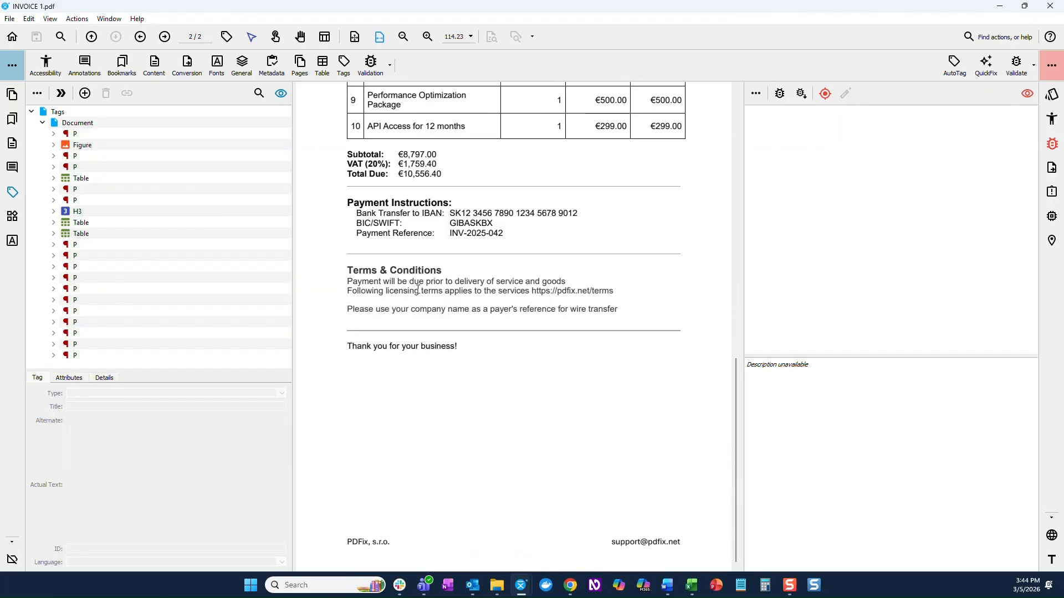
{"action": "scroll", "coordinate": [415, 299], "scroll_direction": "up", "scroll_amount": 7}
{"action": "scroll", "coordinate": [414, 299], "scroll_direction": "up", "scroll_amount": 7}
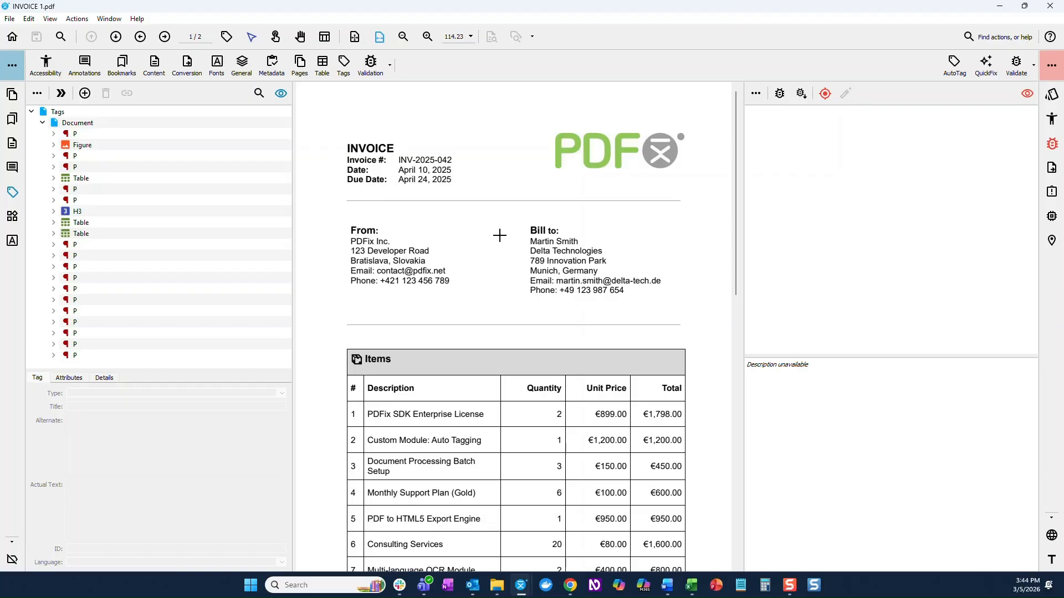
{"action": "scroll", "coordinate": [321, 321], "scroll_direction": "down", "scroll_amount": 5}
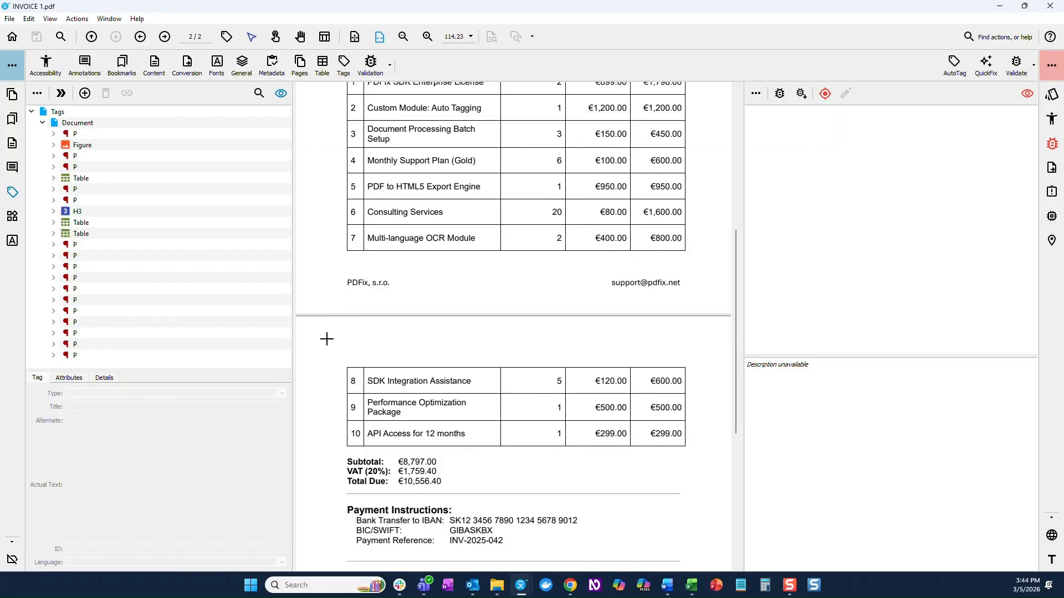
{"action": "scroll", "coordinate": [326, 339], "scroll_direction": "up", "scroll_amount": 1}
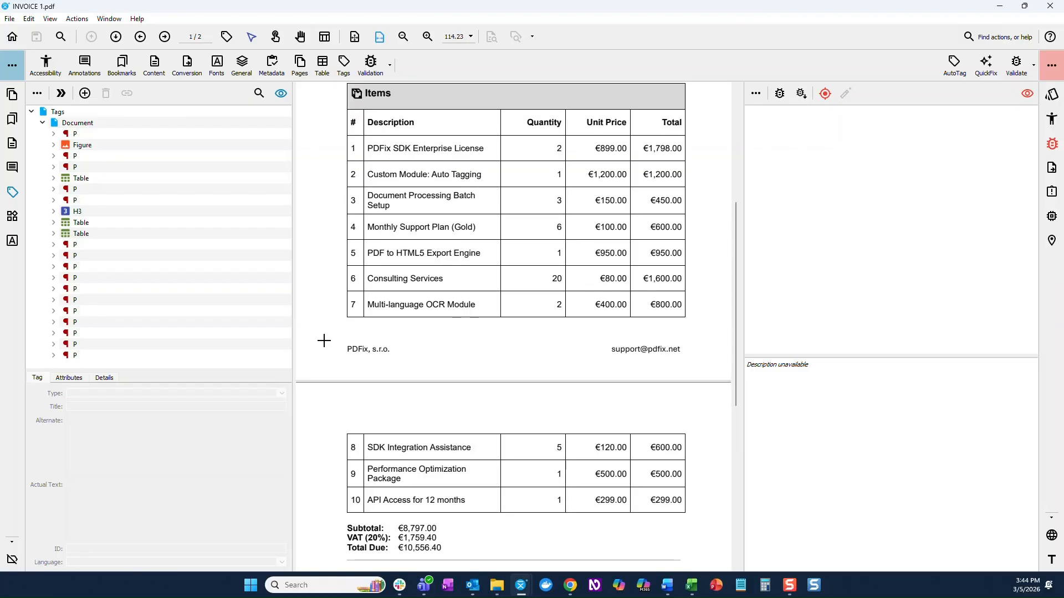
{"action": "scroll", "coordinate": [324, 340], "scroll_direction": "up", "scroll_amount": 1}
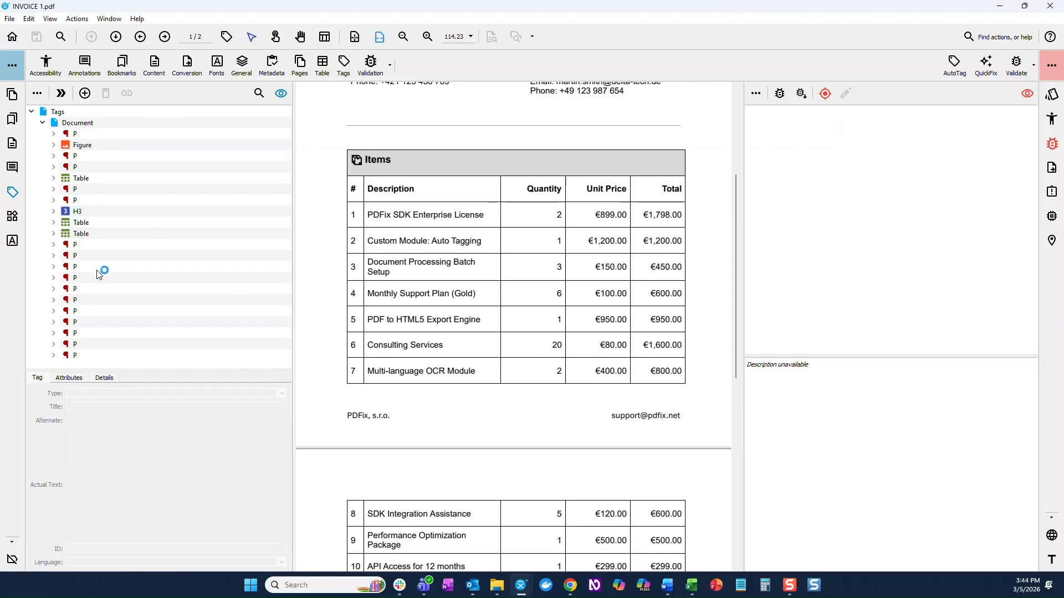
Examine the existing first P, Figure and H3 tags of INVOICE 1, then close the document.
{"action": "left_click", "coordinate": [89, 136]}
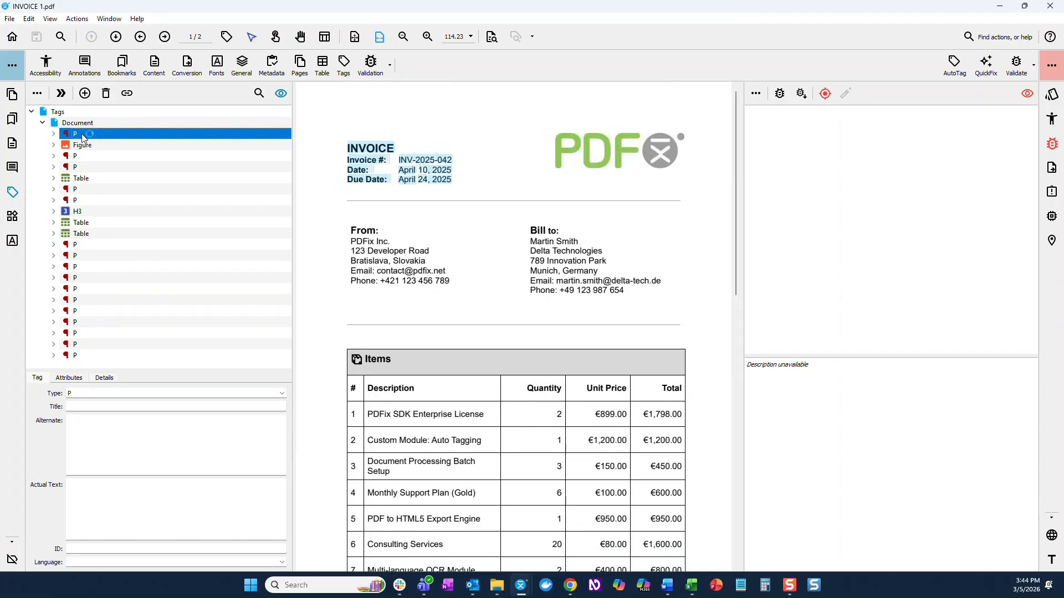
{"action": "left_click", "coordinate": [117, 148]}
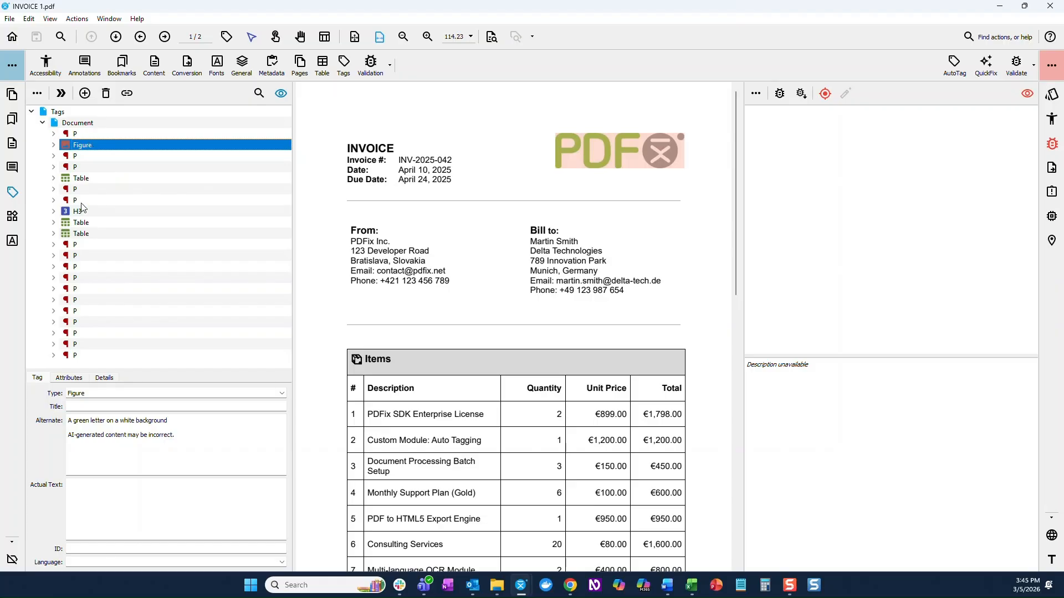
{"action": "left_click", "coordinate": [97, 214]}
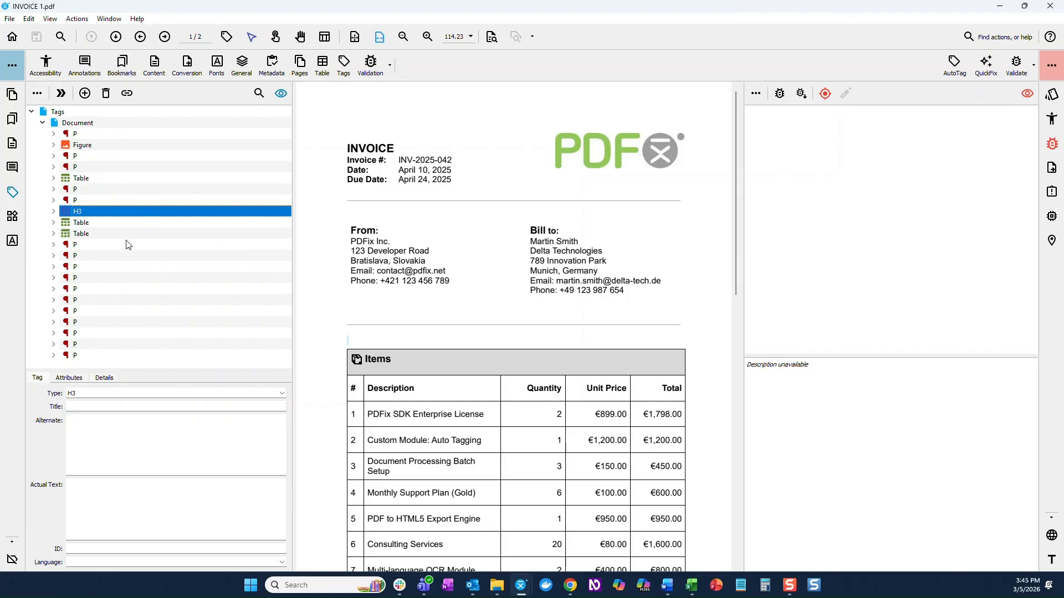
{"action": "left_click", "coordinate": [1050, 8]}
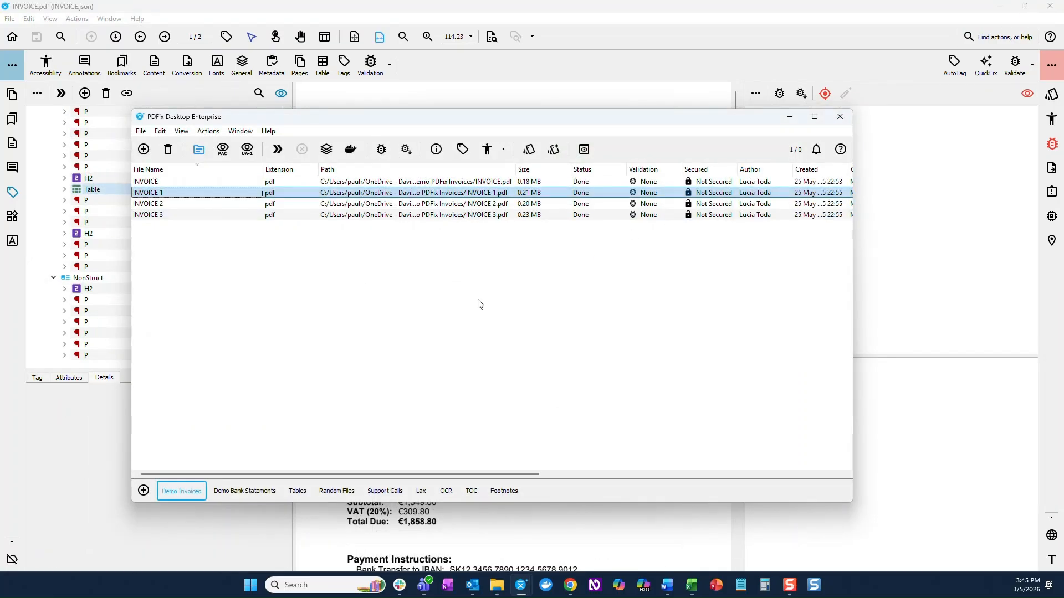
Set up the Make Accessible batch for INVOICE 1, INVOICE 2 and INVOICE 3 and review its list of actions.
{"action": "left_click", "coordinate": [178, 213], "text": "shift"}
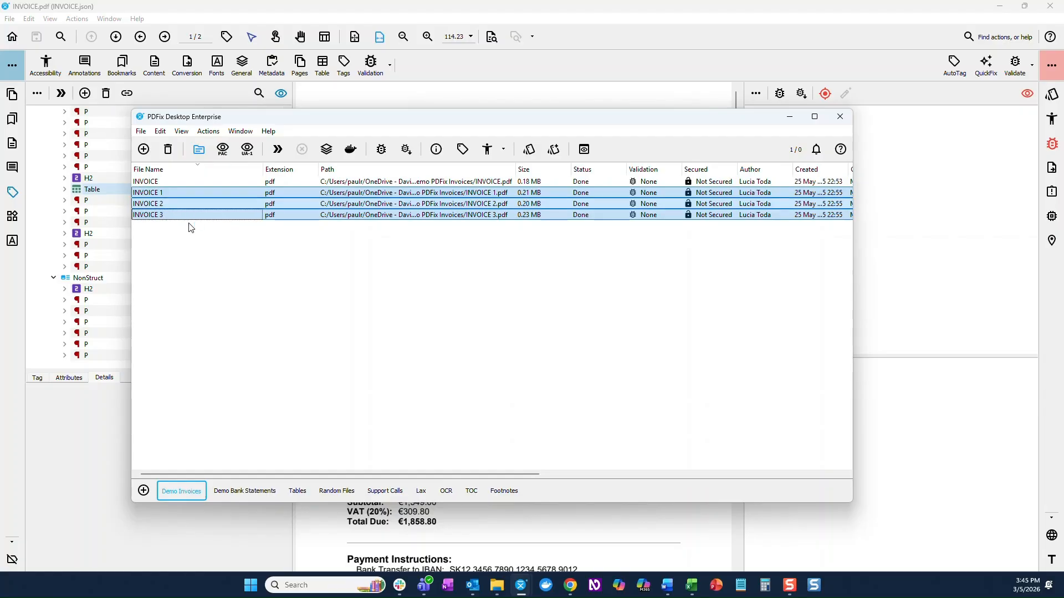
{"action": "left_click", "coordinate": [487, 151]}
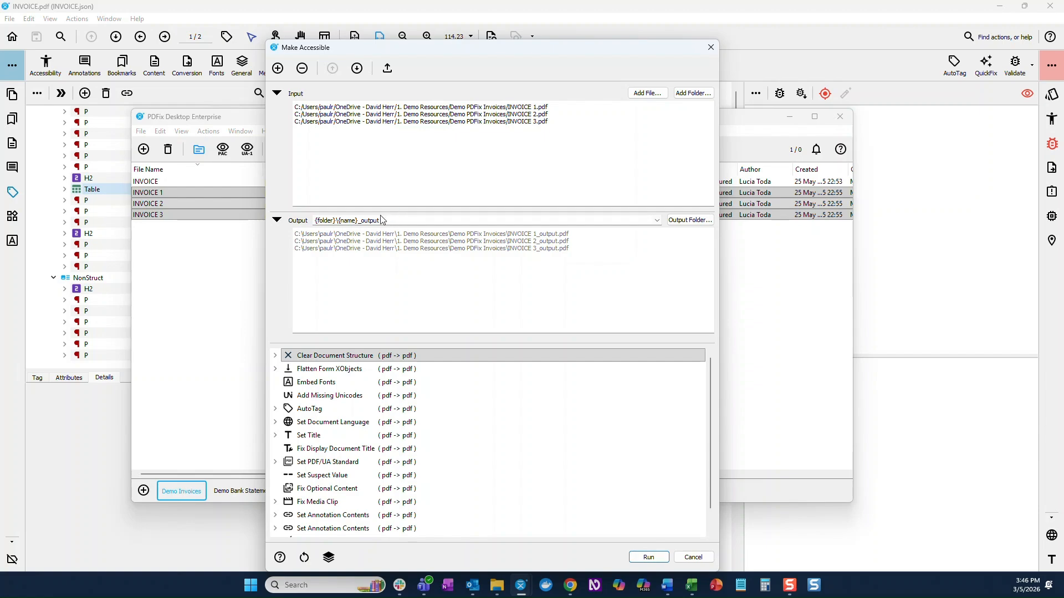
{"action": "left_click", "coordinate": [386, 355]}
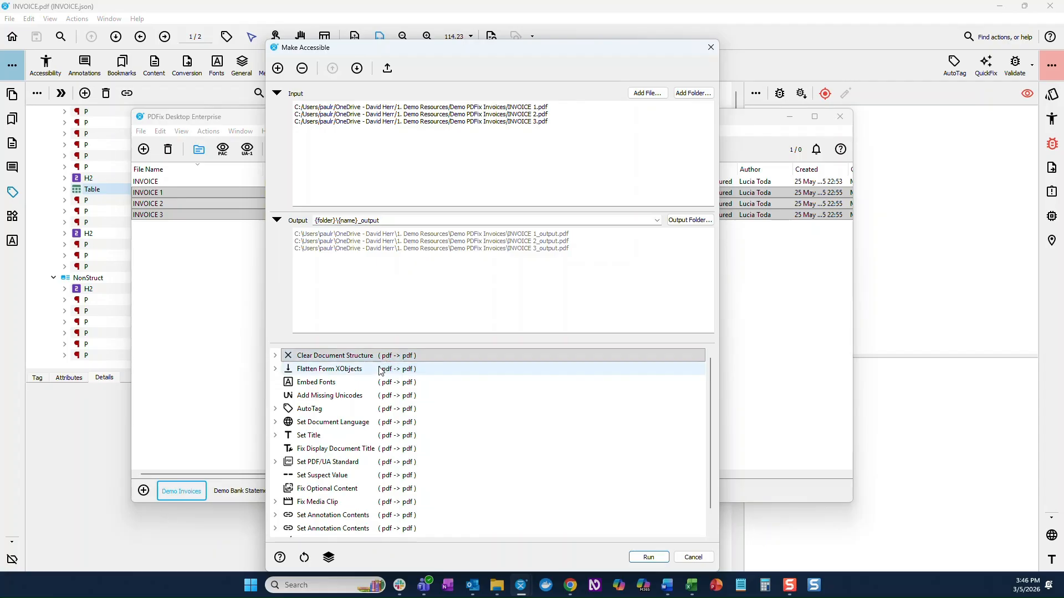
{"action": "scroll", "coordinate": [359, 379], "scroll_direction": "down", "scroll_amount": 1}
{"action": "scroll", "coordinate": [359, 379], "scroll_direction": "down", "scroll_amount": 1}
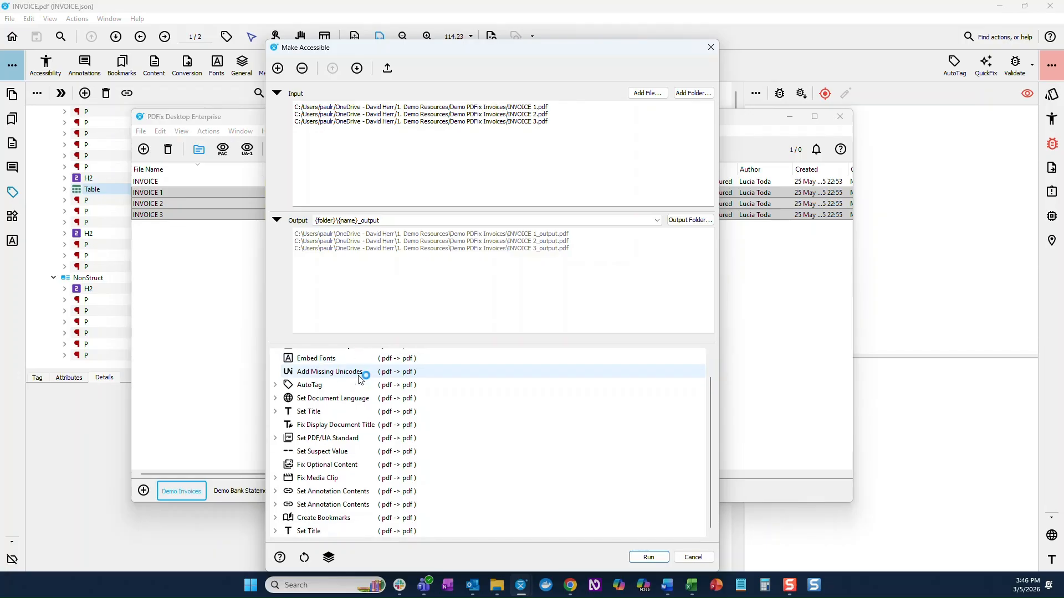
{"action": "scroll", "coordinate": [357, 385], "scroll_direction": "up", "scroll_amount": 2}
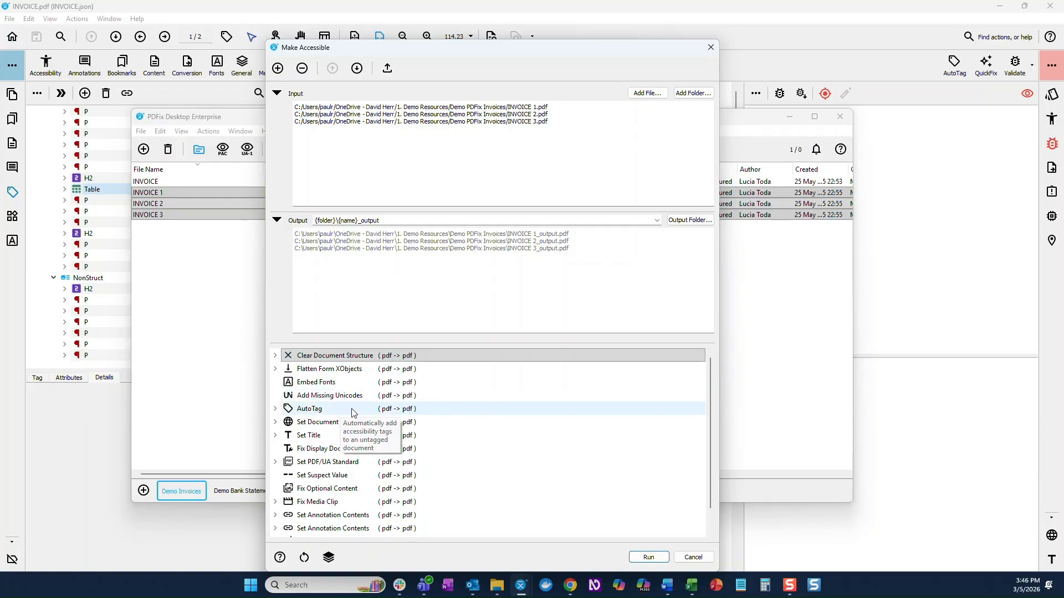
Check that the AutoTag action uses the INVOICE.json template, then run the Make Accessible batch on the three invoices.
{"action": "left_click", "coordinate": [275, 410]}
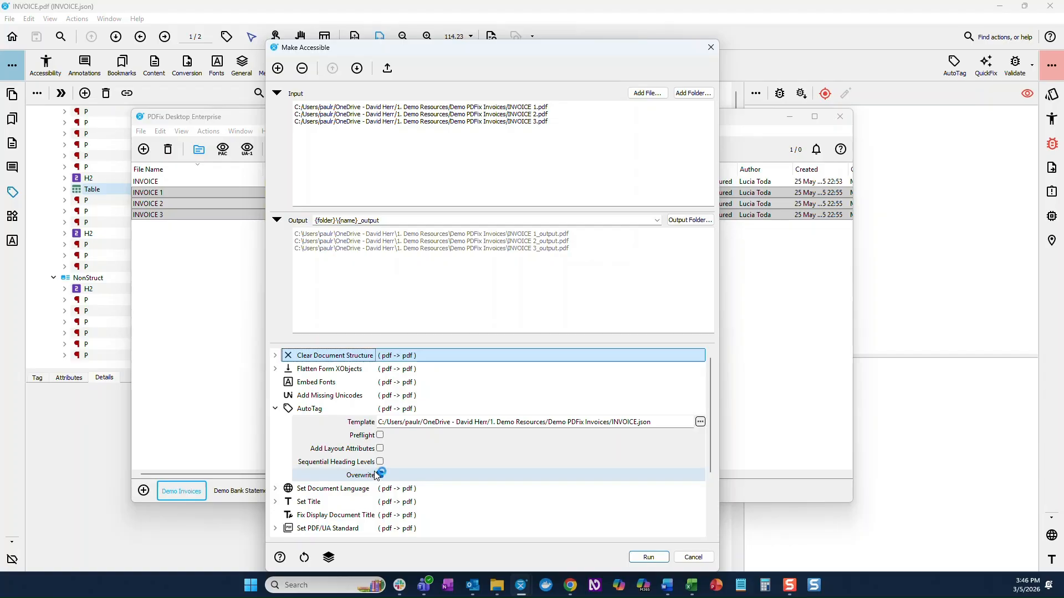
{"action": "left_click", "coordinate": [275, 408]}
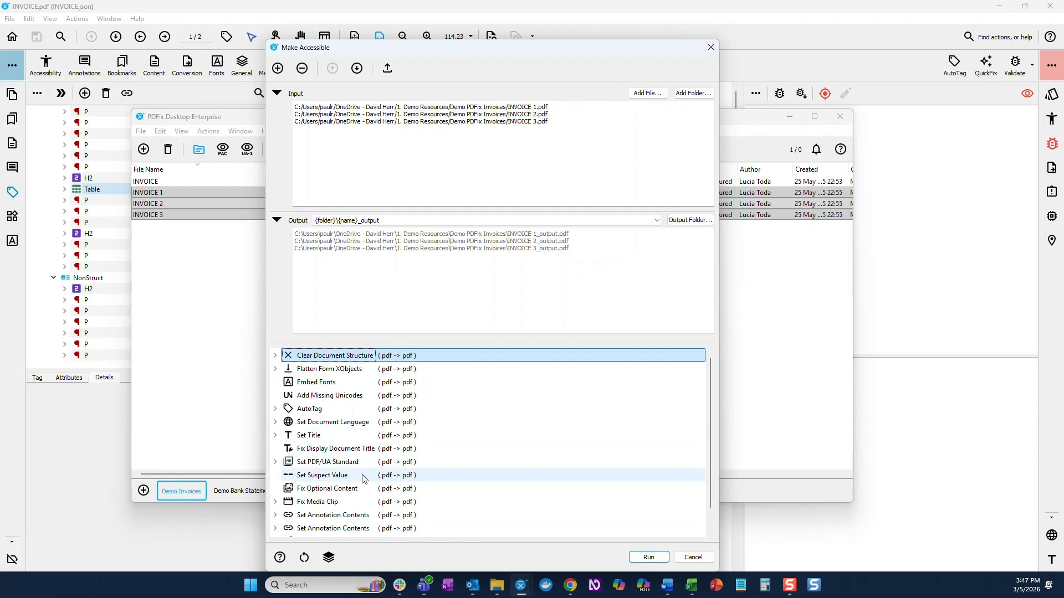
{"action": "scroll", "coordinate": [370, 476], "scroll_direction": "down", "scroll_amount": 1}
{"action": "scroll", "coordinate": [370, 475], "scroll_direction": "down", "scroll_amount": 1}
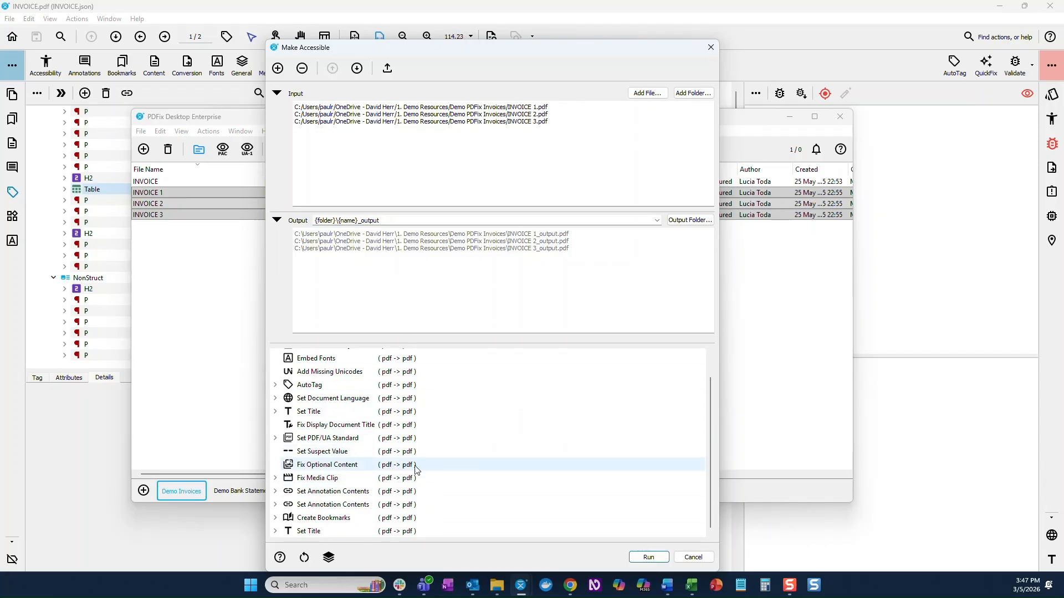
{"action": "left_click", "coordinate": [275, 385]}
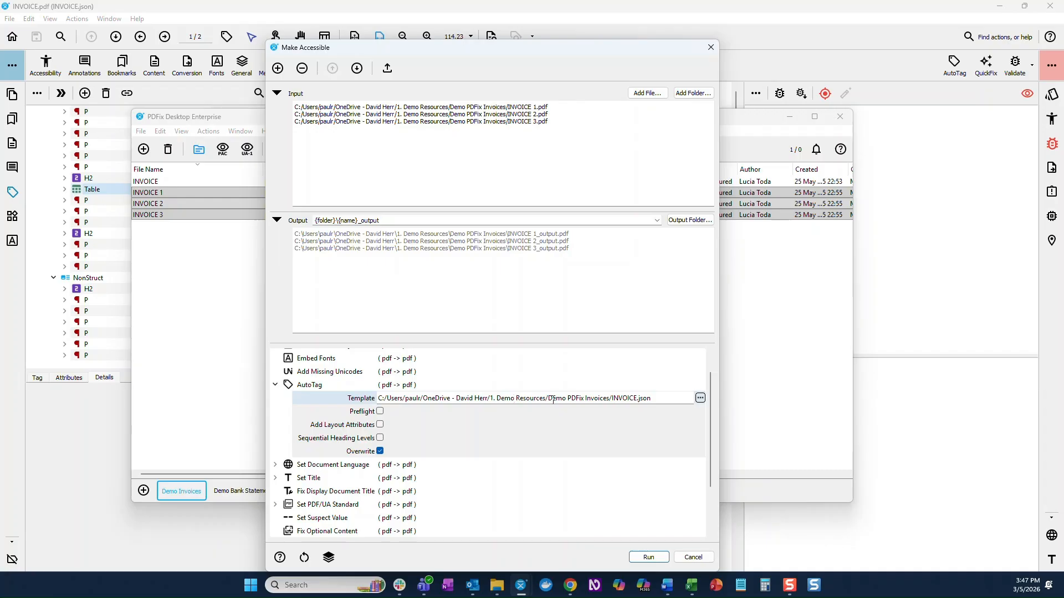
{"action": "left_click", "coordinate": [276, 385]}
{"action": "left_click", "coordinate": [647, 557]}
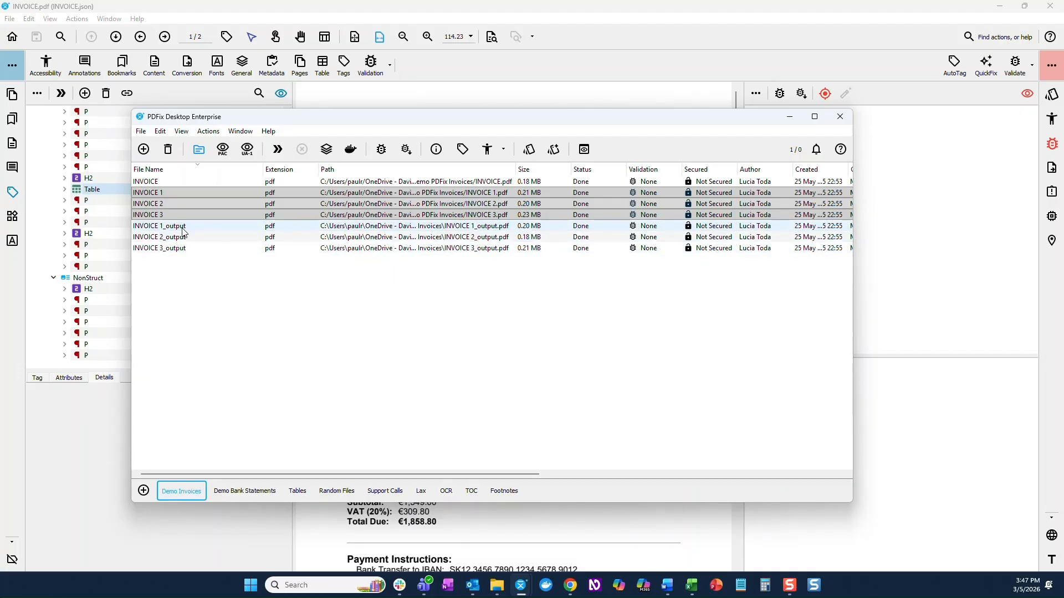
Validate the INVOICE 1_output, INVOICE 2_output and INVOICE 3_output files together.
{"action": "left_click", "coordinate": [216, 227]}
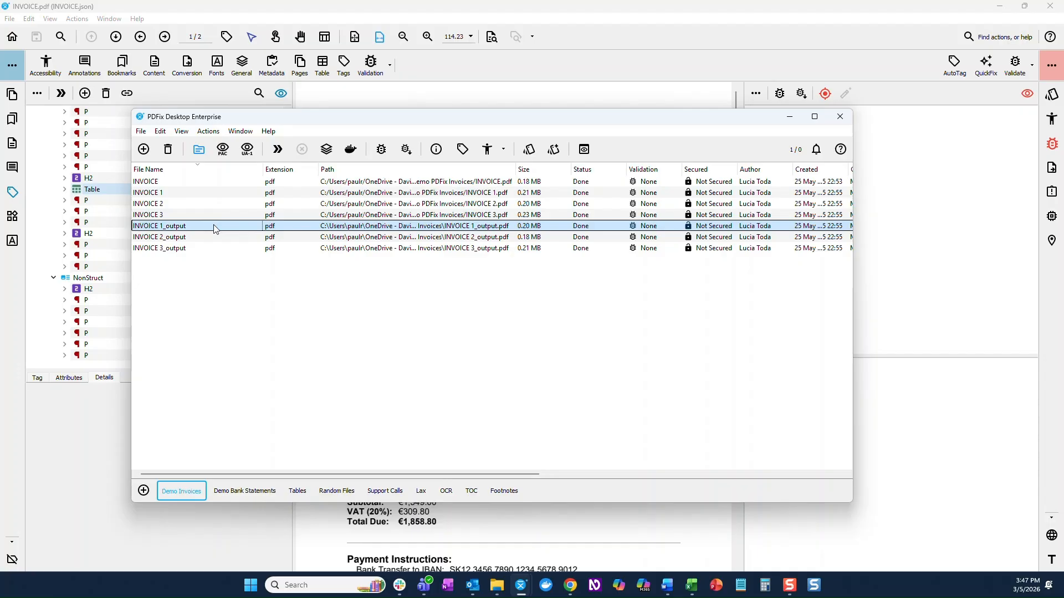
{"action": "left_click", "coordinate": [213, 249], "text": "shift"}
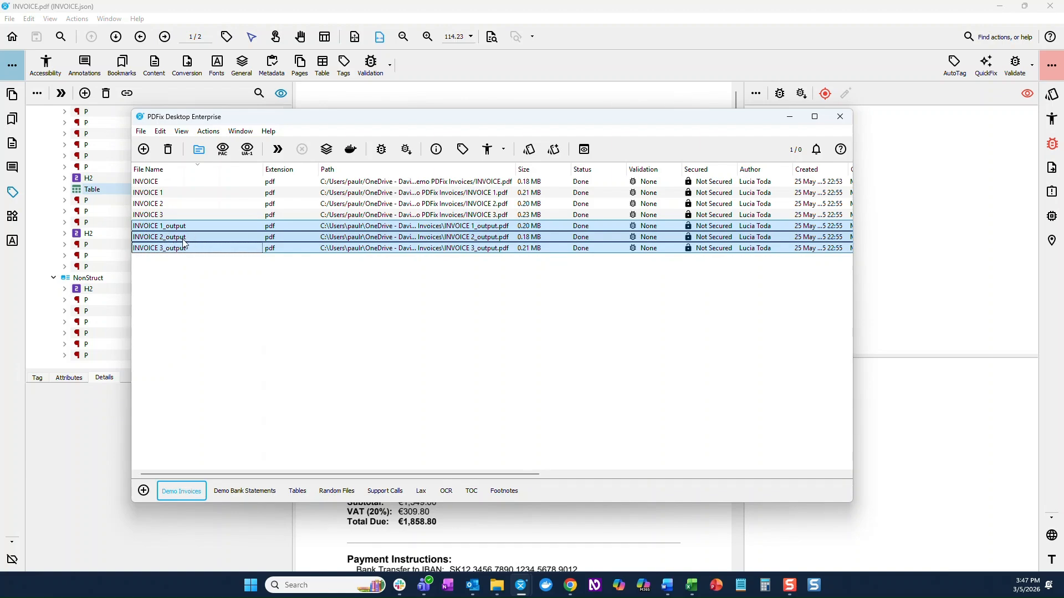
{"action": "left_click", "coordinate": [381, 150]}
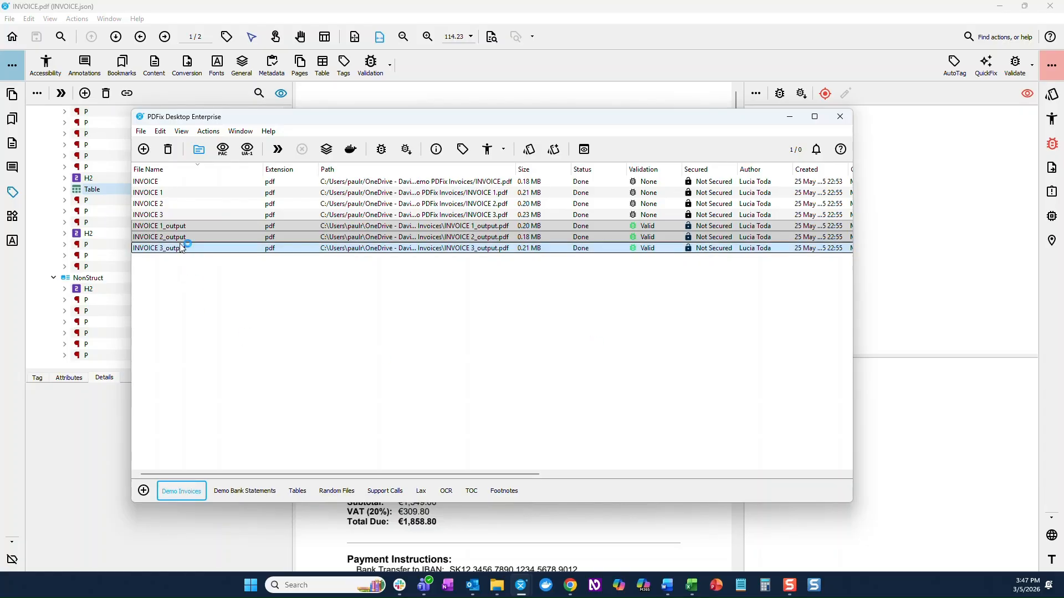
Open INVOICE 1_output, expand its first NonStruct tag and examine the H1 and the three P tags of the invoice header.
{"action": "double_click", "coordinate": [209, 228]}
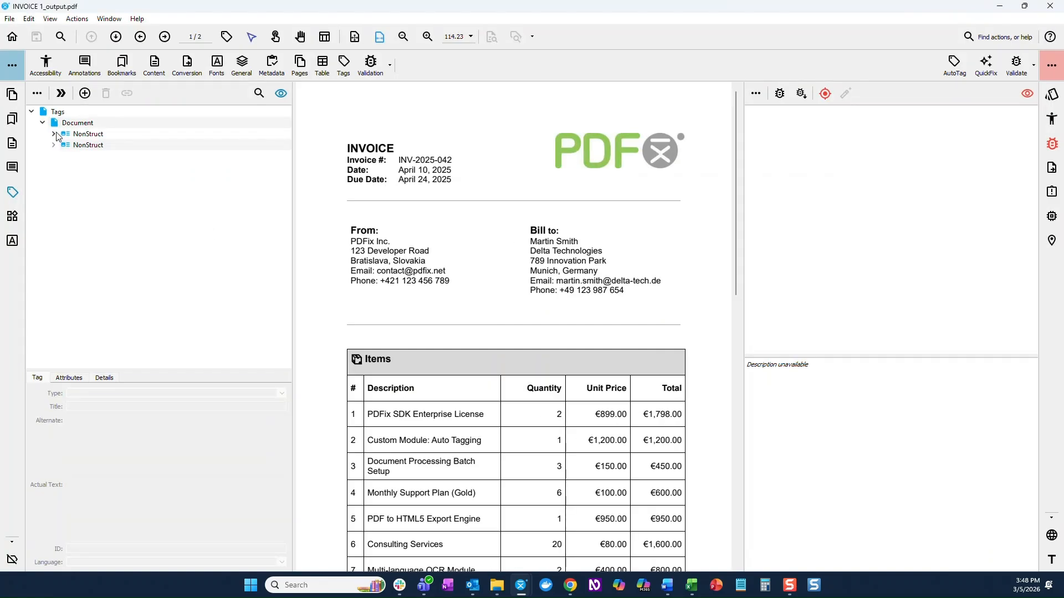
{"action": "left_click", "coordinate": [54, 135]}
{"action": "left_click", "coordinate": [105, 146]}
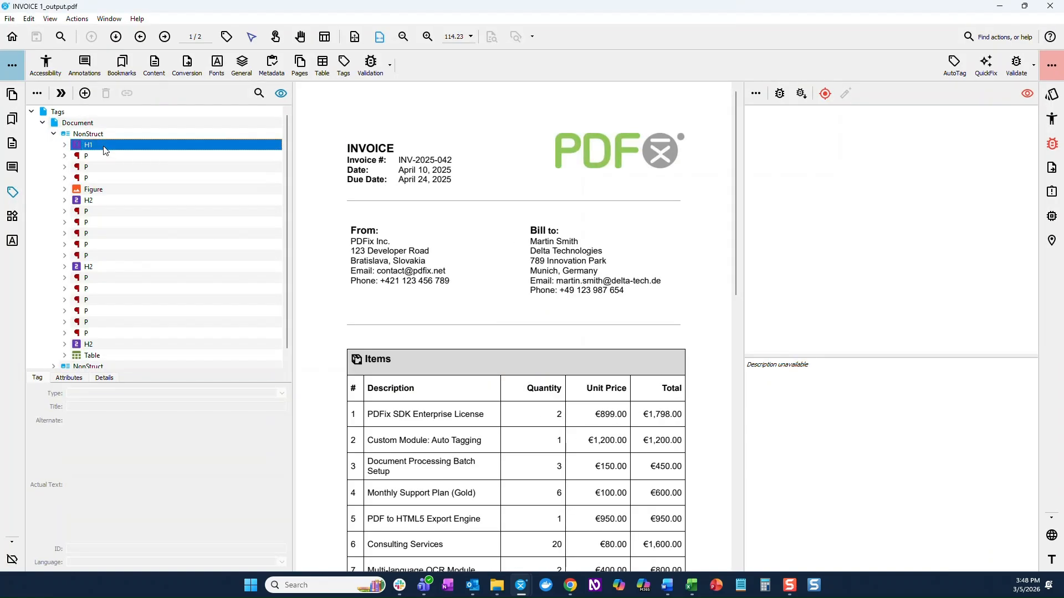
{"action": "left_click", "coordinate": [104, 157]}
{"action": "left_click", "coordinate": [103, 167]}
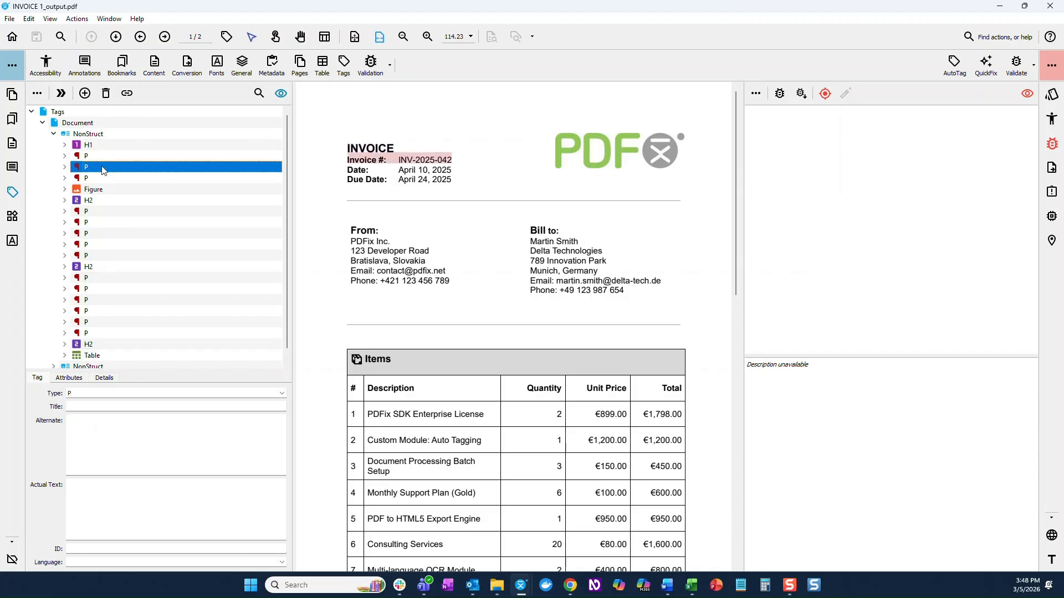
{"action": "left_click", "coordinate": [101, 179]}
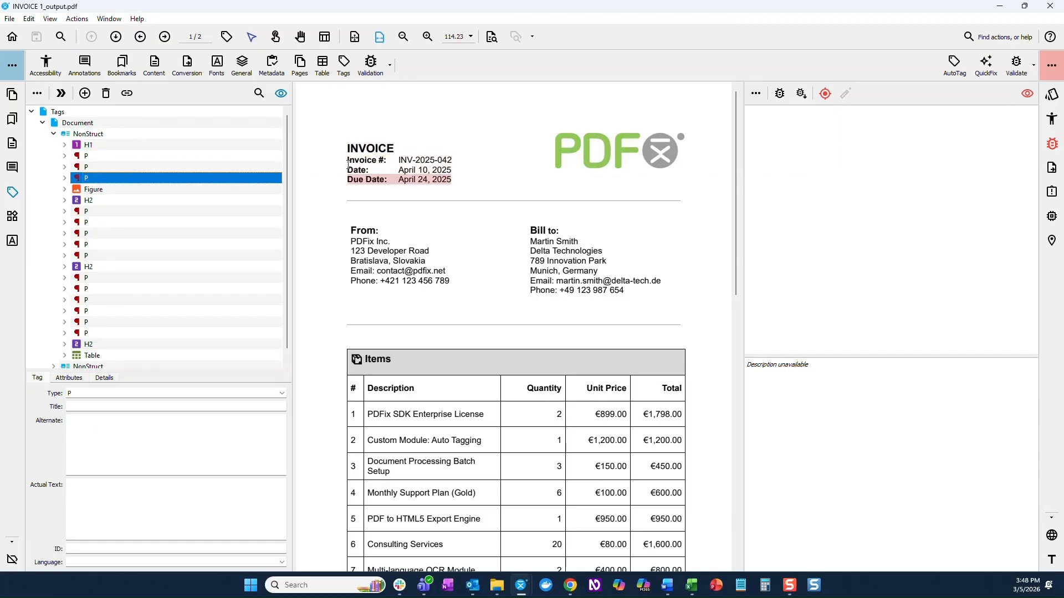
Check the logo Figure tag's alternate text, then examine the From H2 and the P tags of the sender's details.
{"action": "left_click", "coordinate": [111, 190]}
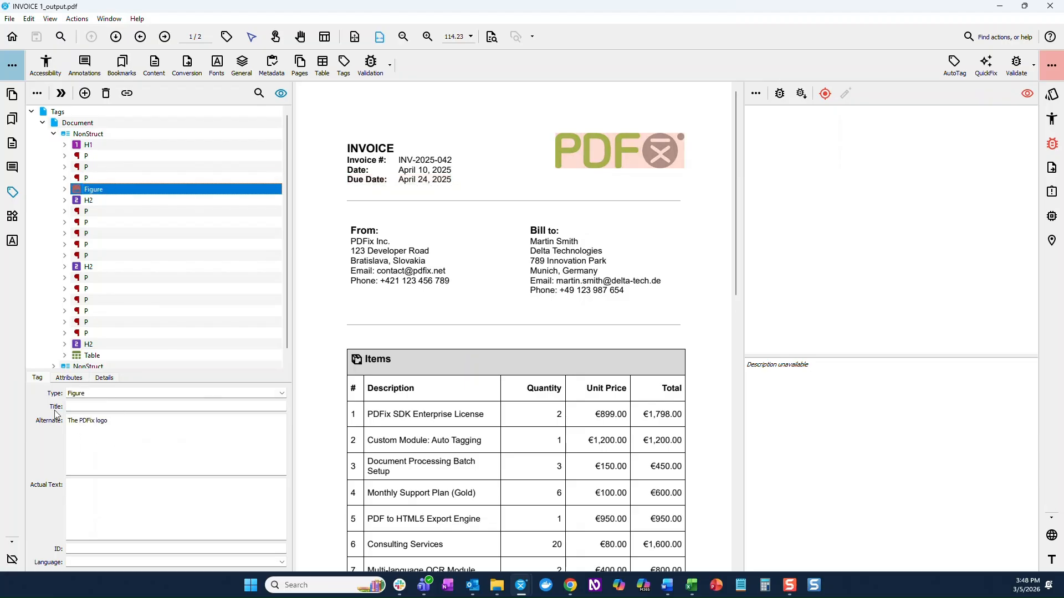
{"action": "left_click", "coordinate": [107, 203]}
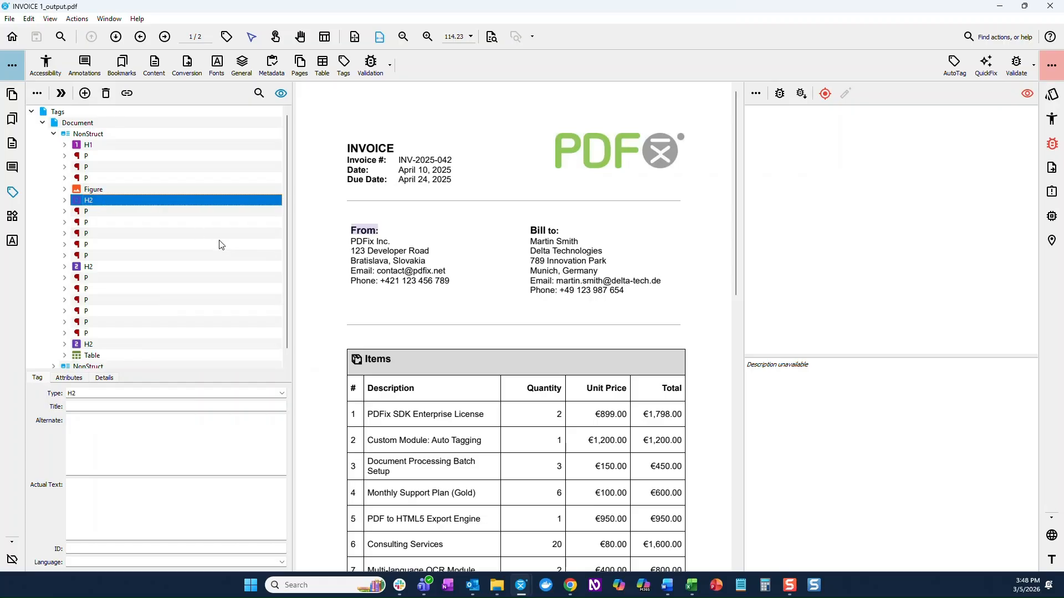
{"action": "key", "text": "Down"}
{"action": "key", "text": "Down"}
{"action": "key", "text": "Down"}
{"action": "key", "text": "Down"}
{"action": "key", "text": "Down"}
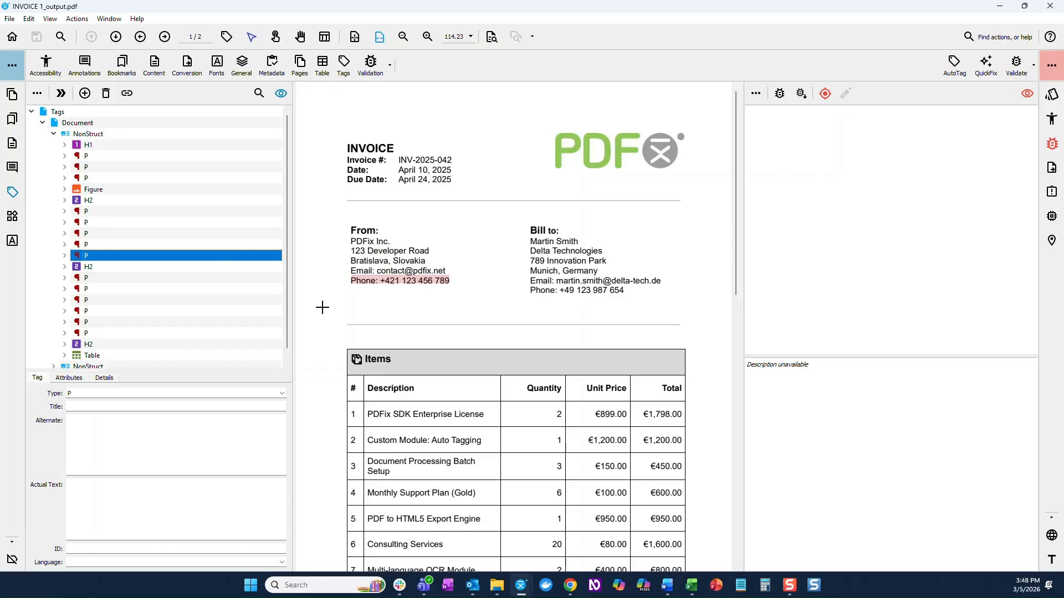
Examine the Bill to H2, the P tags of the recipient's details and the Items H2.
{"action": "key", "text": "Down"}
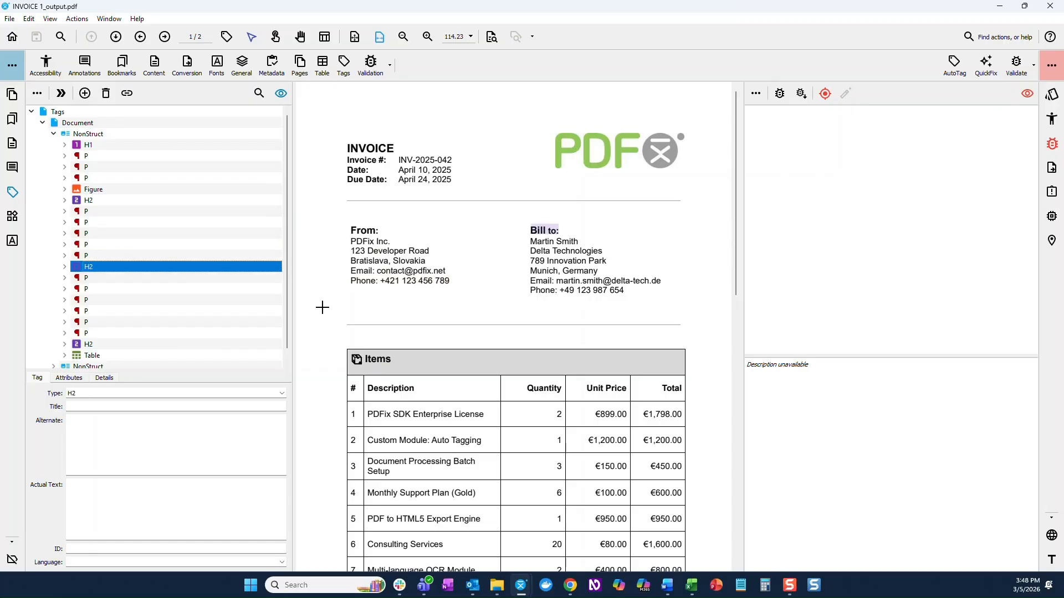
{"action": "key", "text": "Down"}
{"action": "key", "text": "Down"}
{"action": "key", "text": "Down"}
{"action": "key", "text": "Down"}
{"action": "key", "text": "Down"}
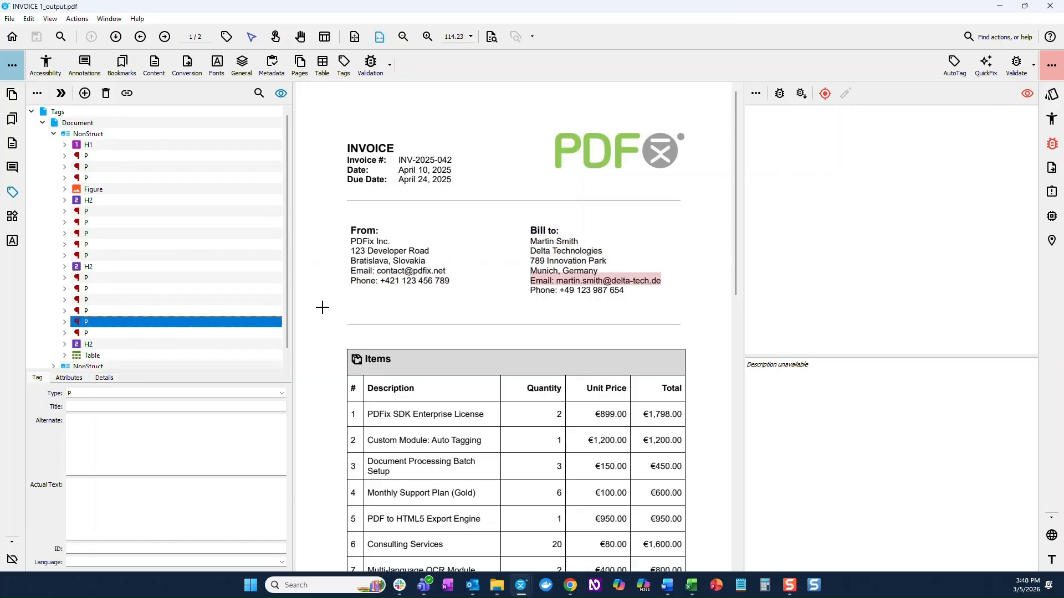
{"action": "key", "text": "Down"}
{"action": "key", "text": "Down"}
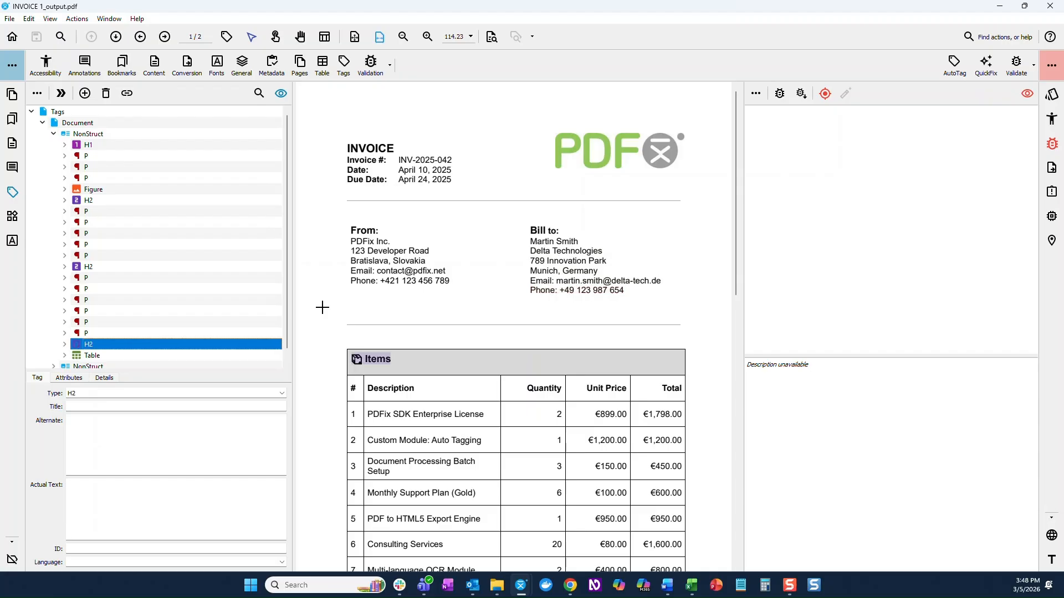
Expand the Table tag and examine which content the whole table and its first TR cover across both pages.
{"action": "scroll", "coordinate": [224, 319], "scroll_direction": "down", "scroll_amount": 1}
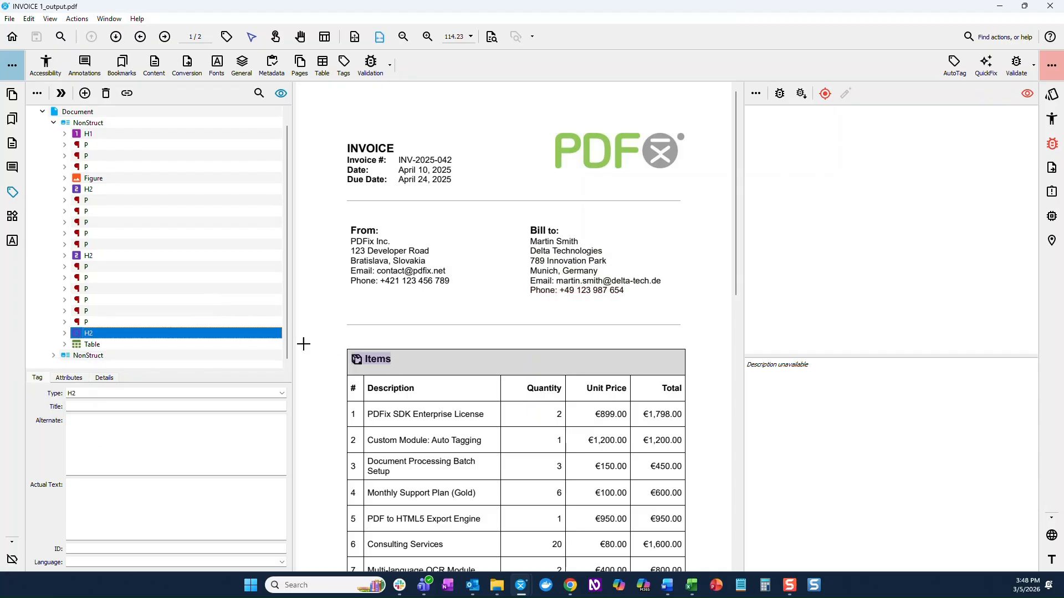
{"action": "scroll", "coordinate": [304, 344], "scroll_direction": "down", "scroll_amount": 4}
{"action": "left_click", "coordinate": [65, 345]}
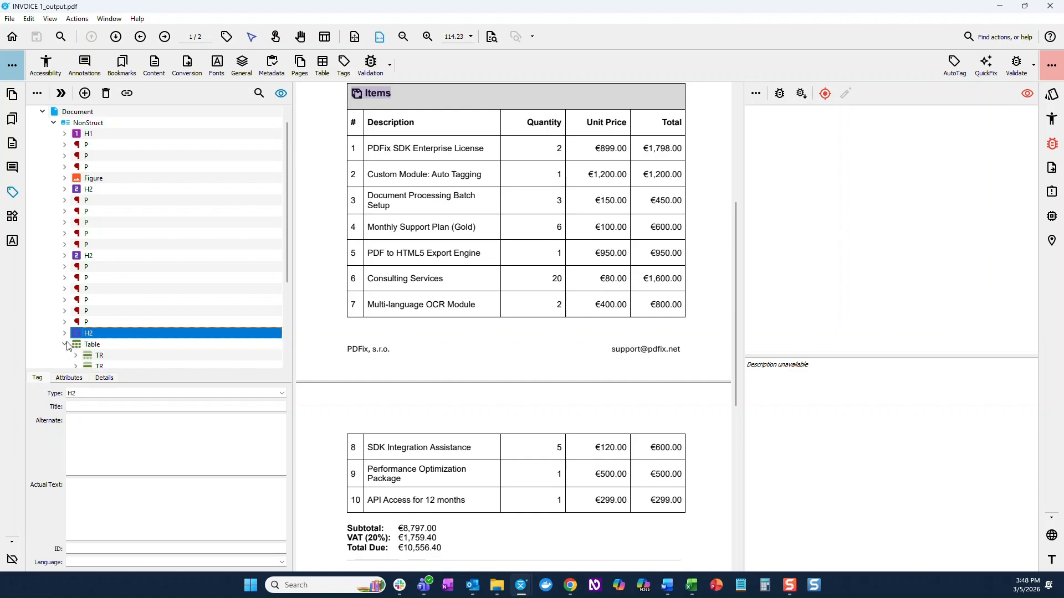
{"action": "scroll", "coordinate": [133, 313], "scroll_direction": "down", "scroll_amount": 4}
{"action": "left_click", "coordinate": [117, 221]}
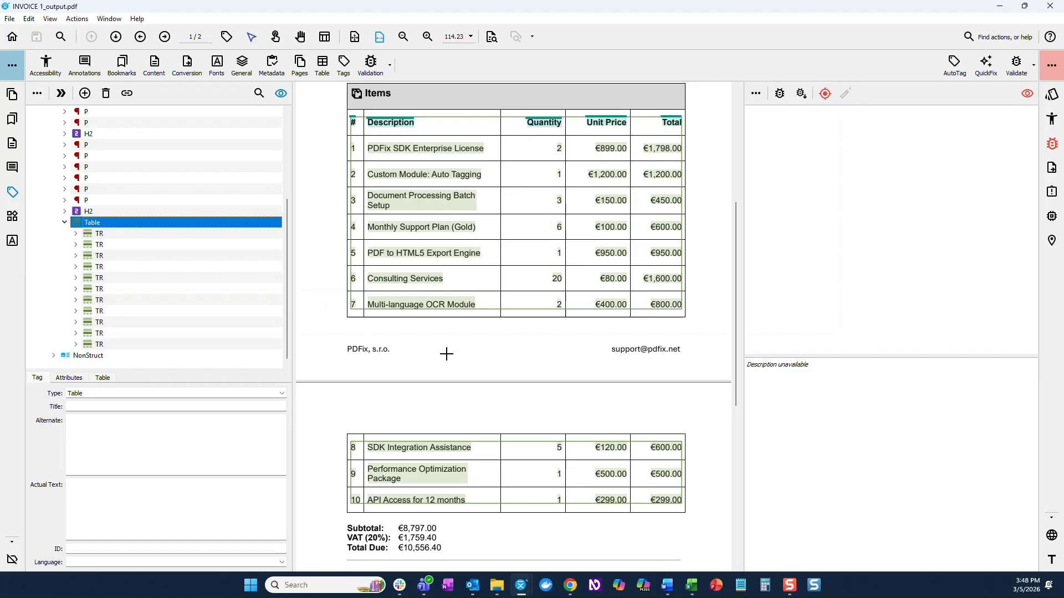
{"action": "left_click", "coordinate": [89, 236]}
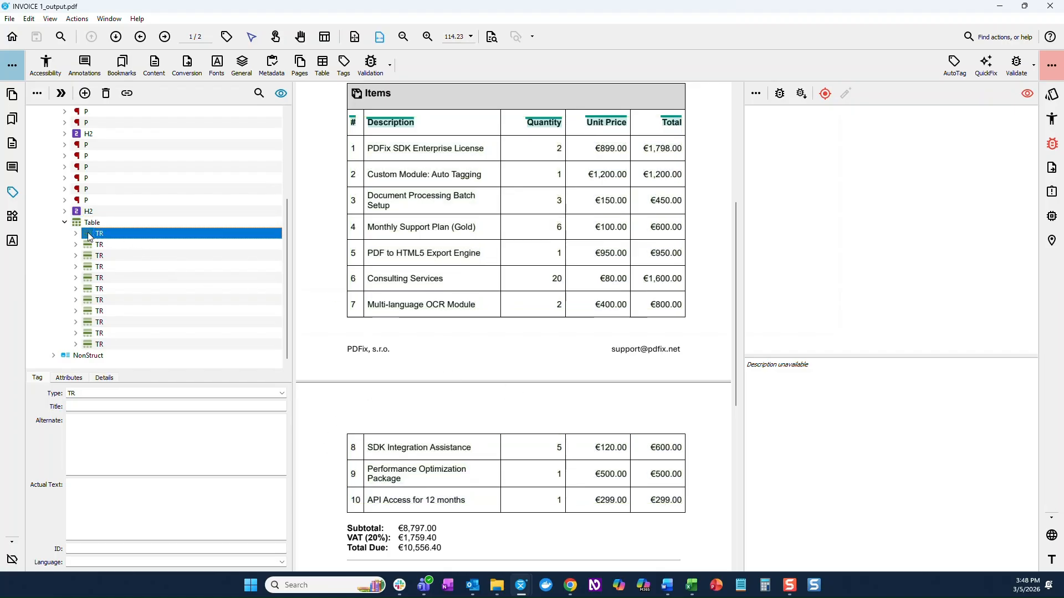
Expand the table's first TR and check the cell type and scope of each TH in the header row.
{"action": "left_click", "coordinate": [76, 234]}
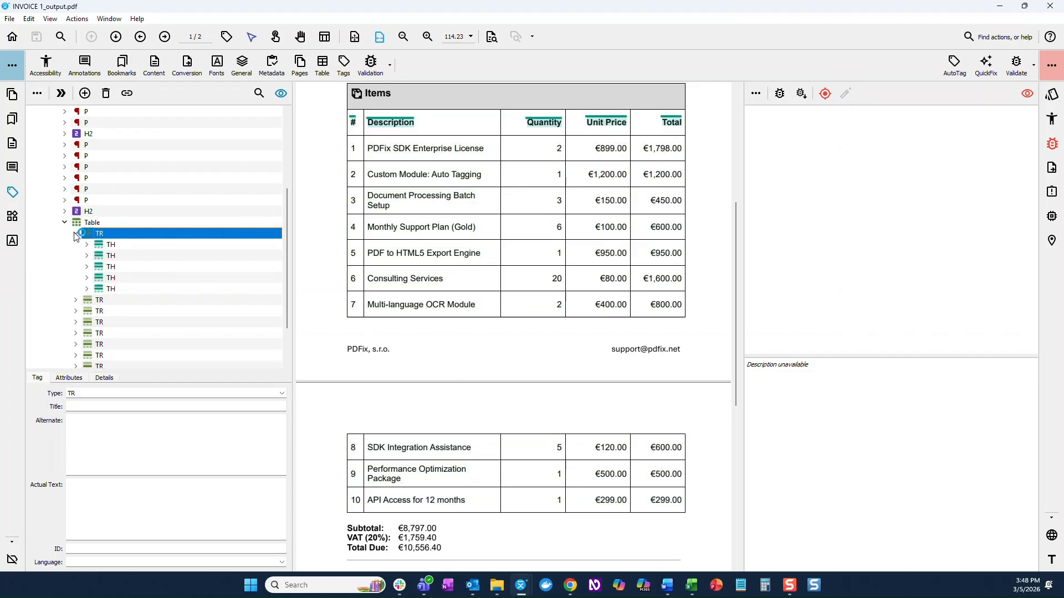
{"action": "left_click", "coordinate": [112, 245]}
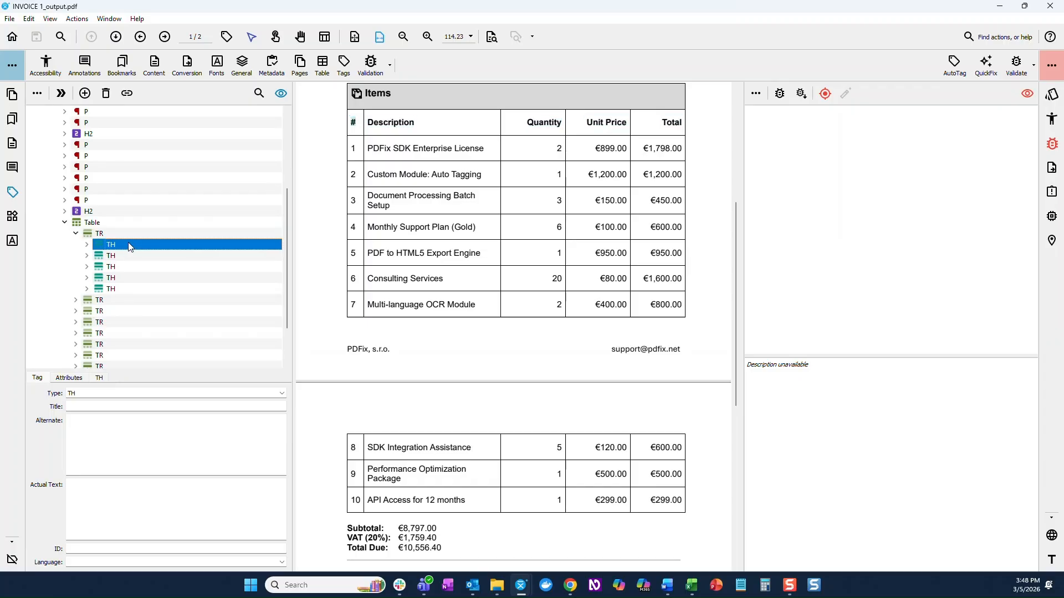
{"action": "left_click", "coordinate": [101, 379]}
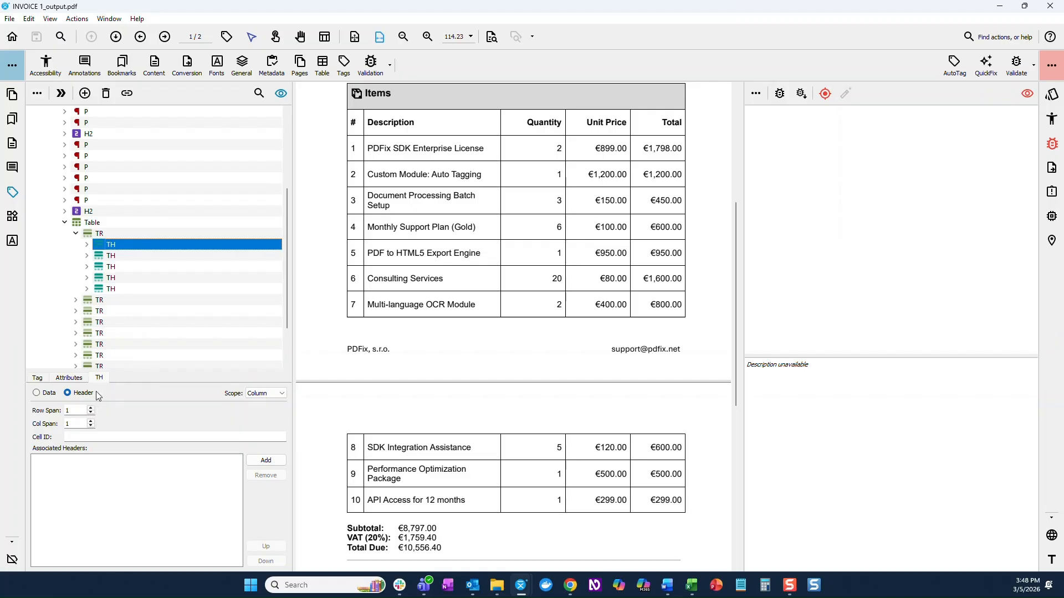
{"action": "left_click", "coordinate": [122, 256]}
{"action": "left_click", "coordinate": [121, 267]}
{"action": "left_click", "coordinate": [122, 278]}
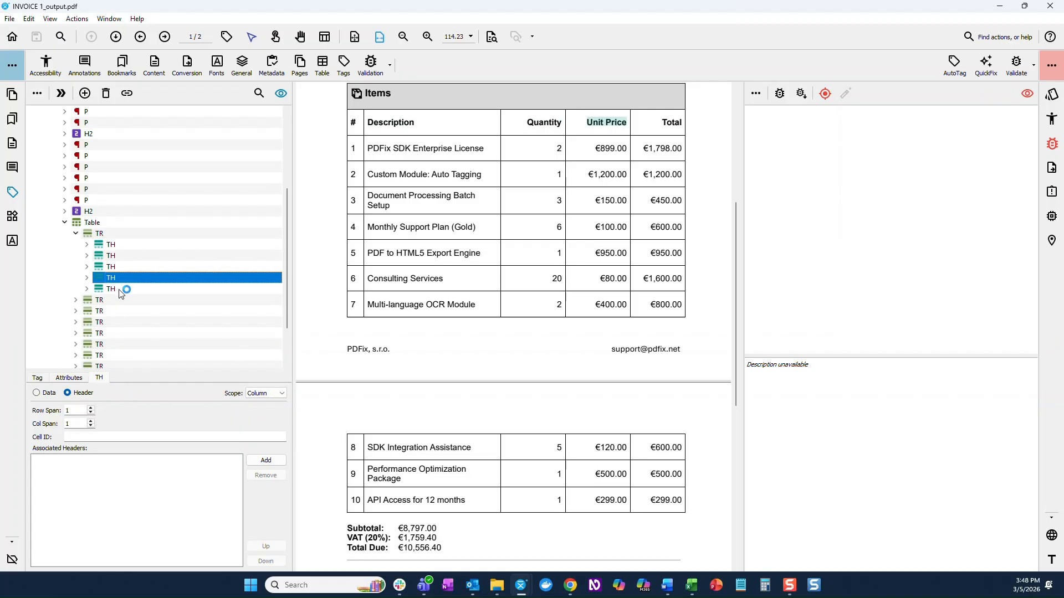
{"action": "left_click", "coordinate": [124, 289]}
Expand the table's second TR and check the cell properties of its TD tags from the first to the last column.
{"action": "left_click", "coordinate": [76, 300]}
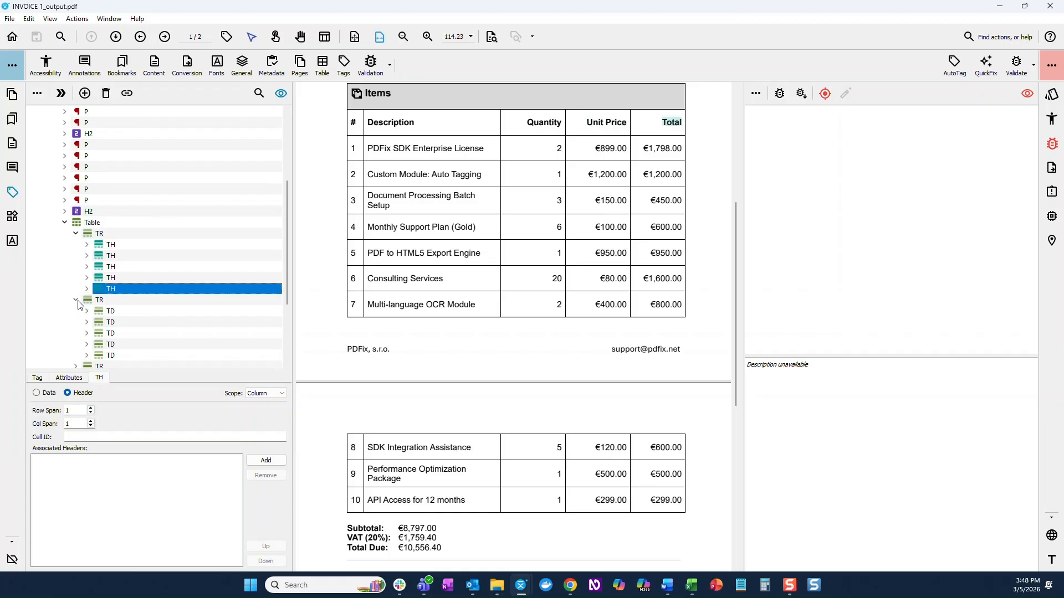
{"action": "left_click", "coordinate": [142, 313]}
{"action": "left_click", "coordinate": [139, 323]}
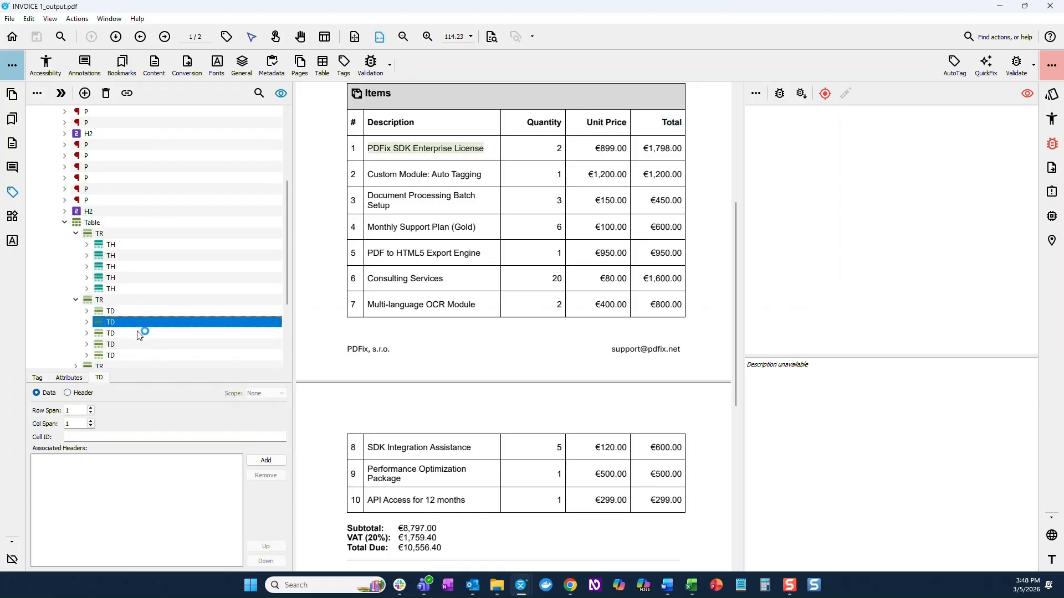
{"action": "left_click", "coordinate": [138, 334]}
{"action": "left_click", "coordinate": [137, 344]}
{"action": "left_click", "coordinate": [135, 353]}
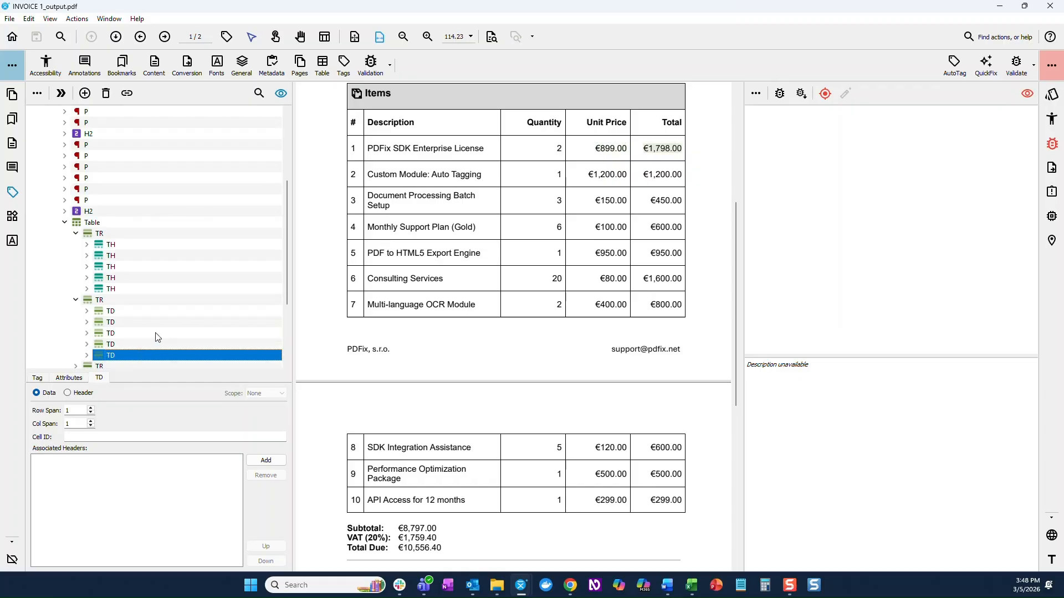